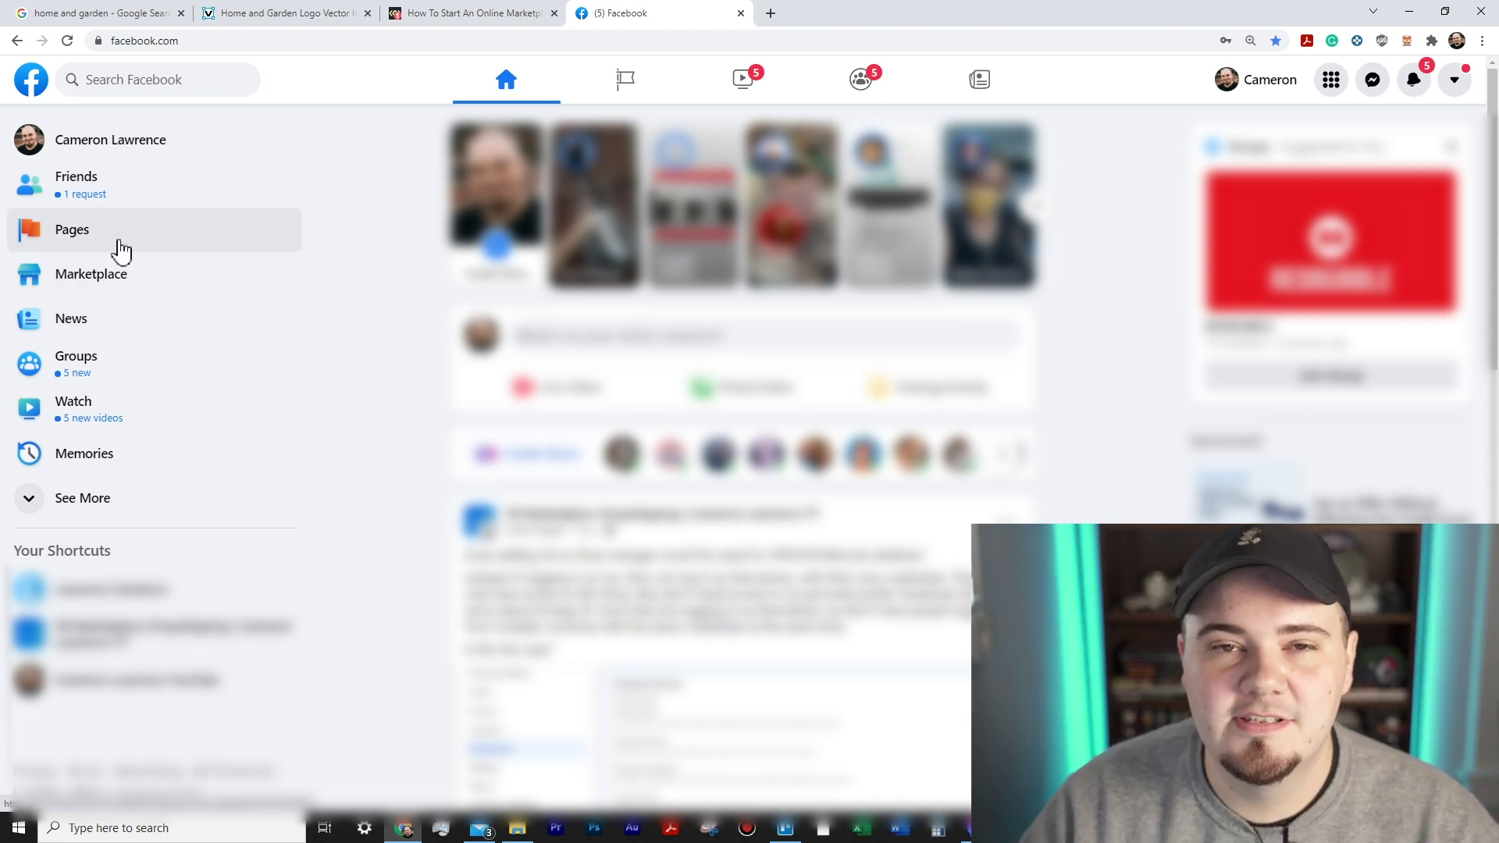
Start creating a new Facebook Page from the Pages list in the sidebar.
left_click(120, 248)
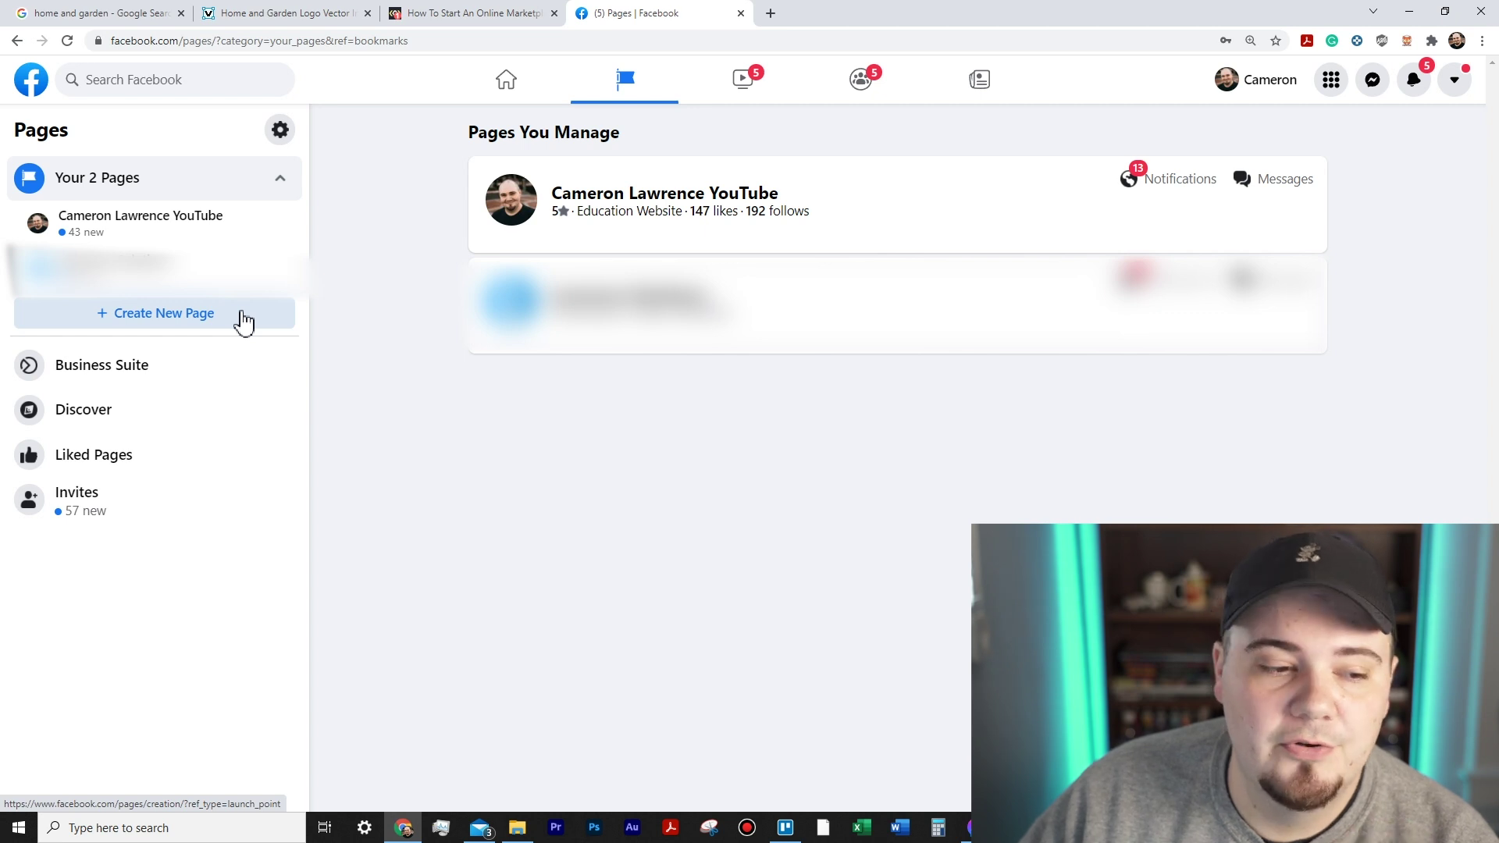
left_click(243, 320)
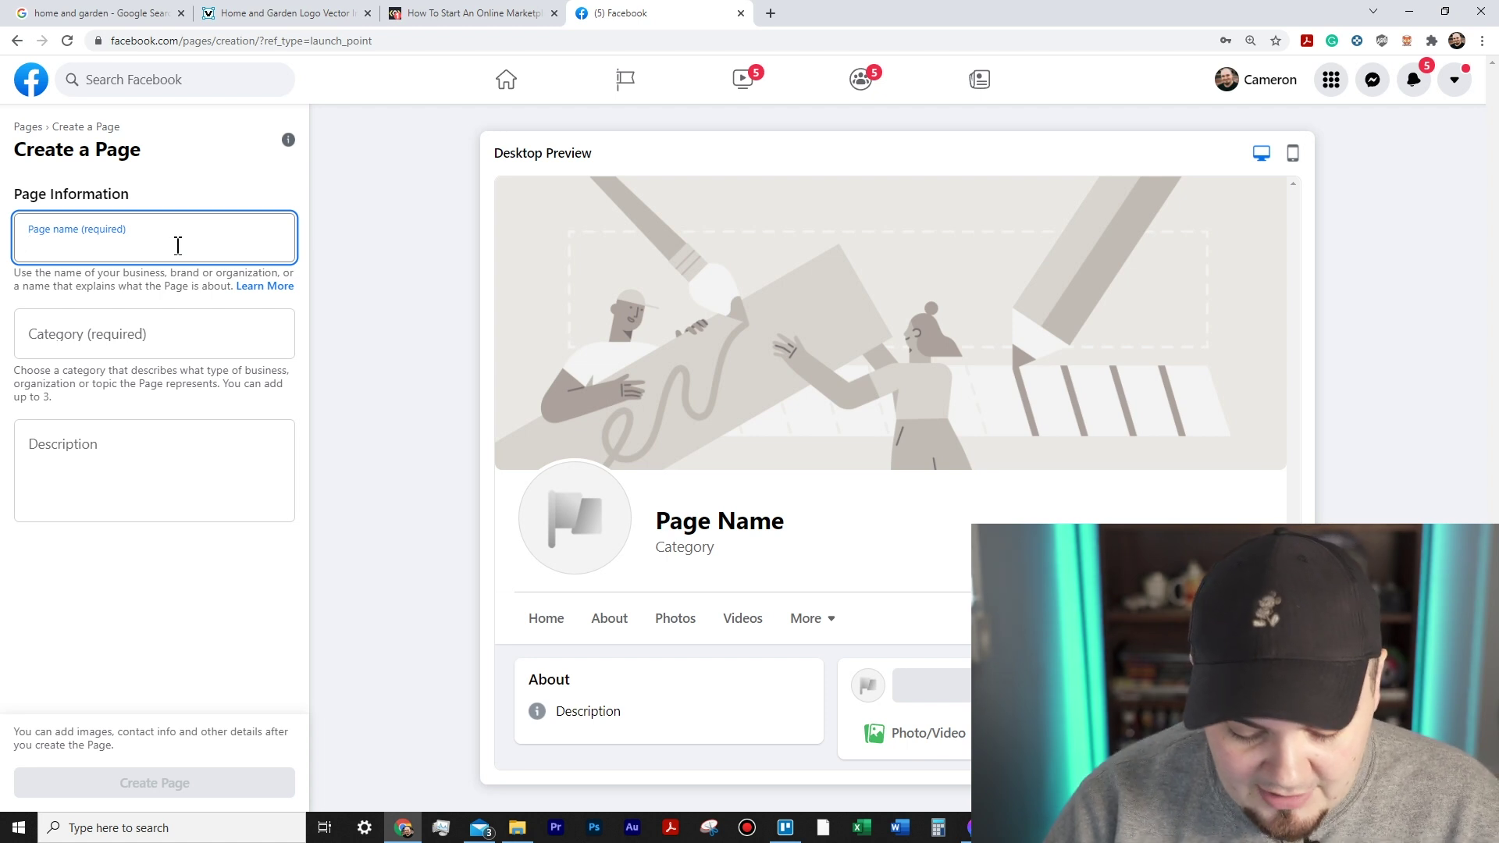
Name the Page 'Home and Garden Warehouse' with category Home & Garden Website.
type("Home Garden Wareho")
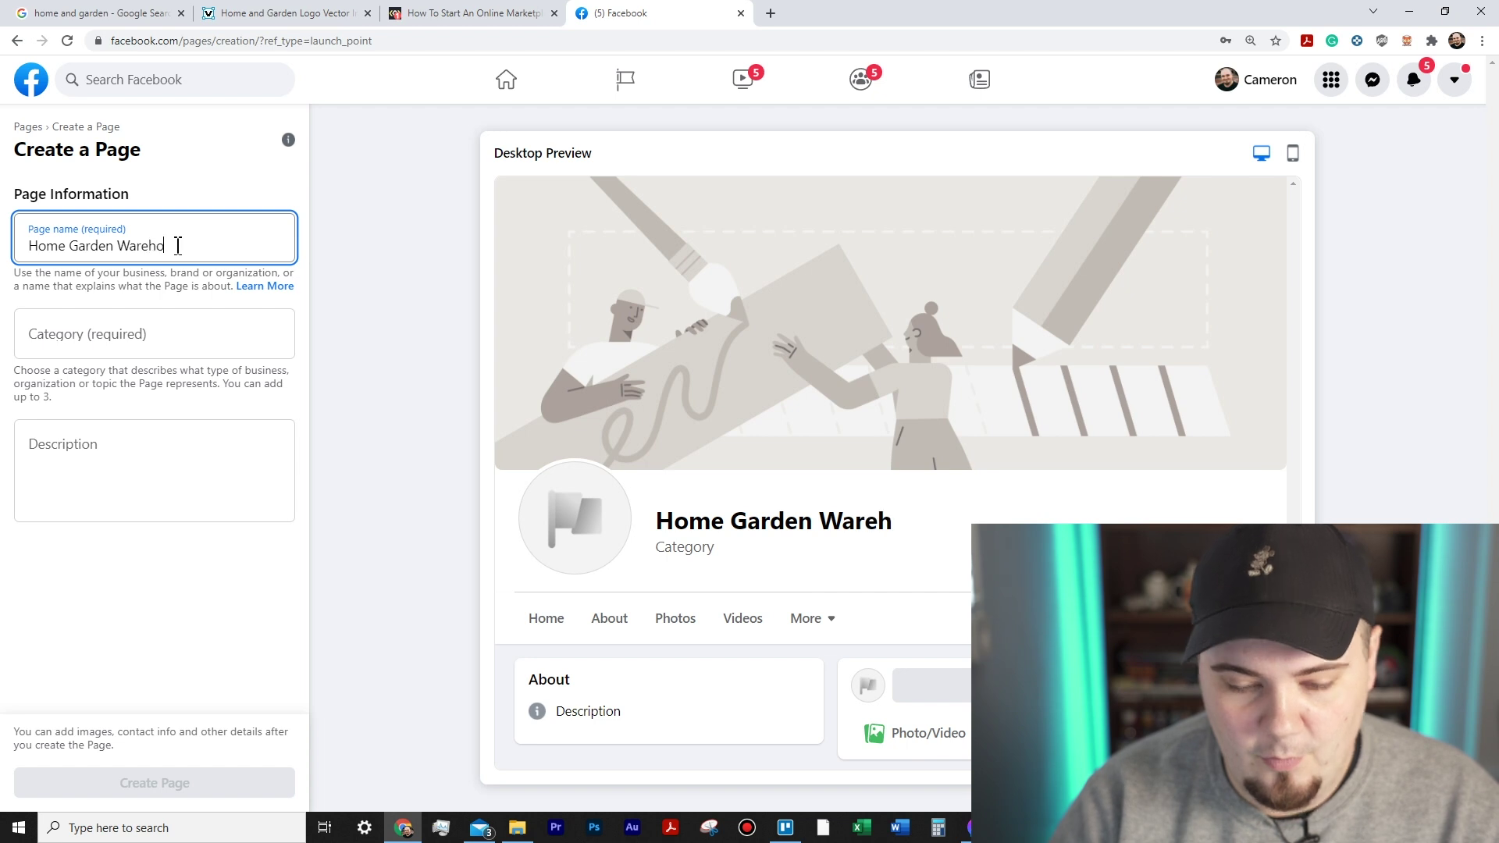
type("use")
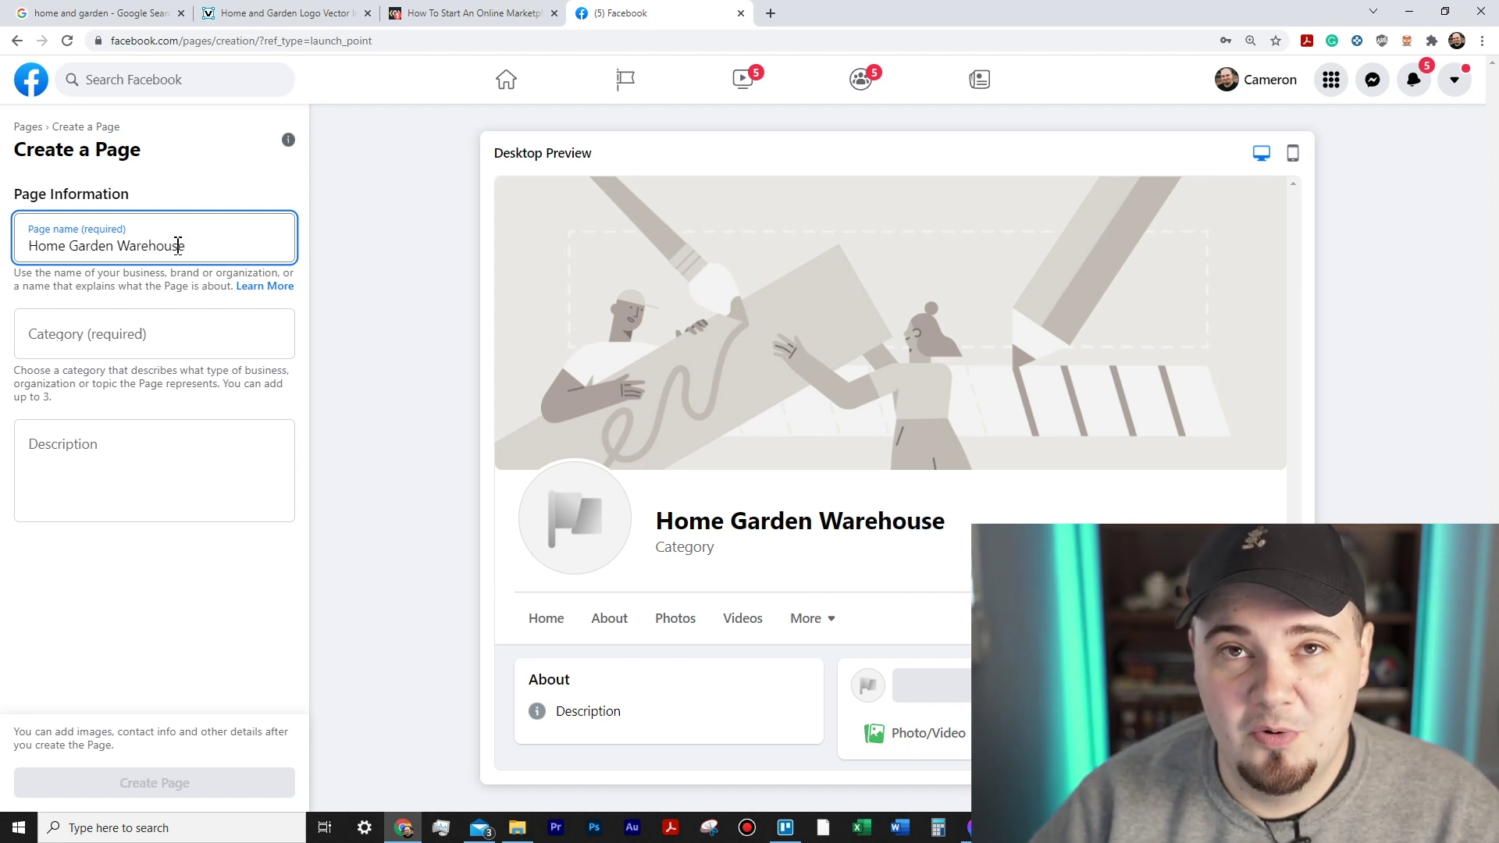
left_click(173, 339)
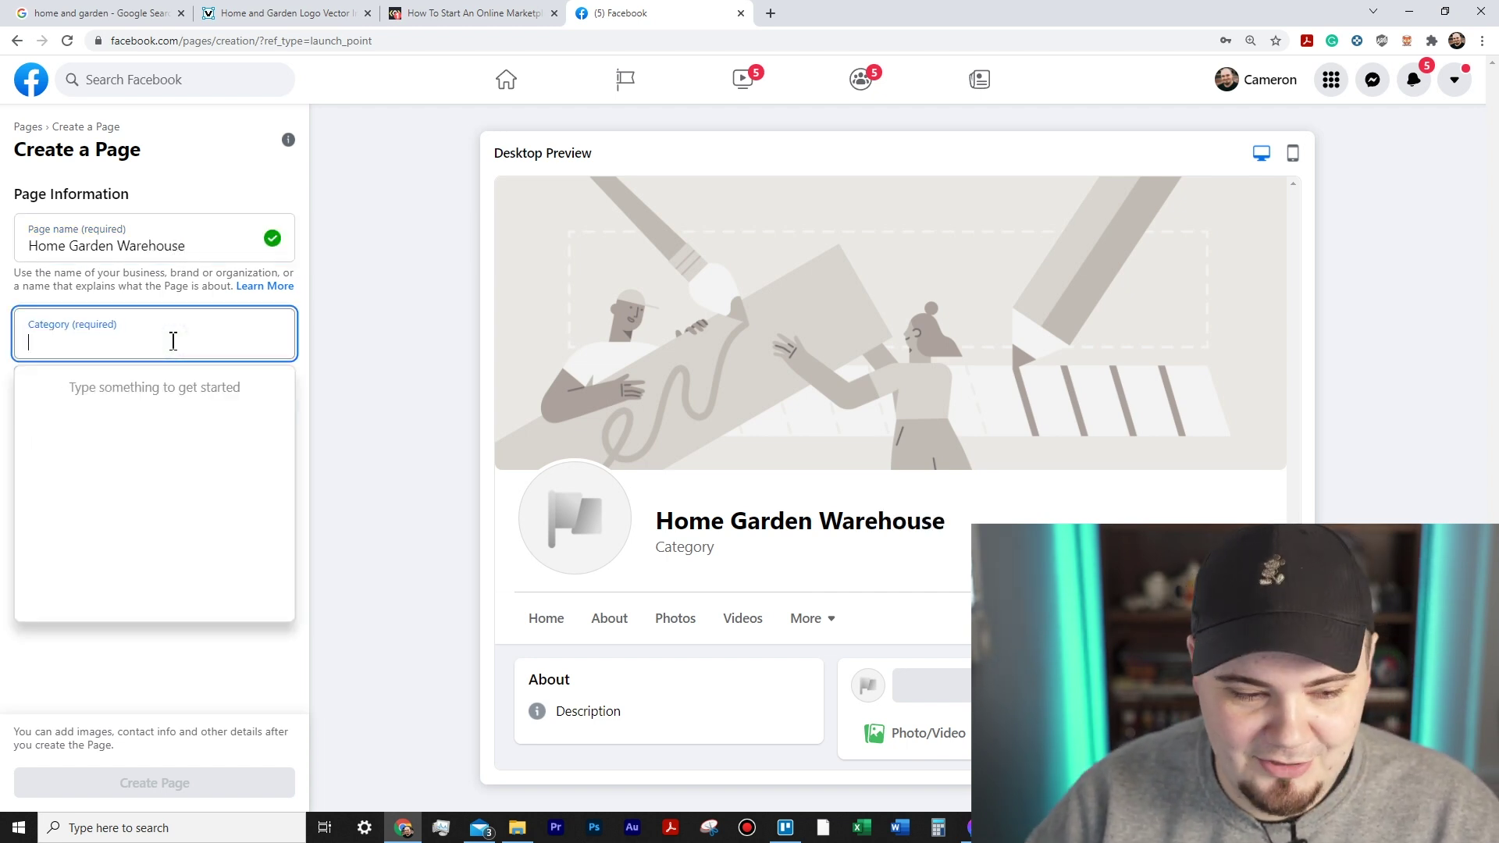
type("Home")
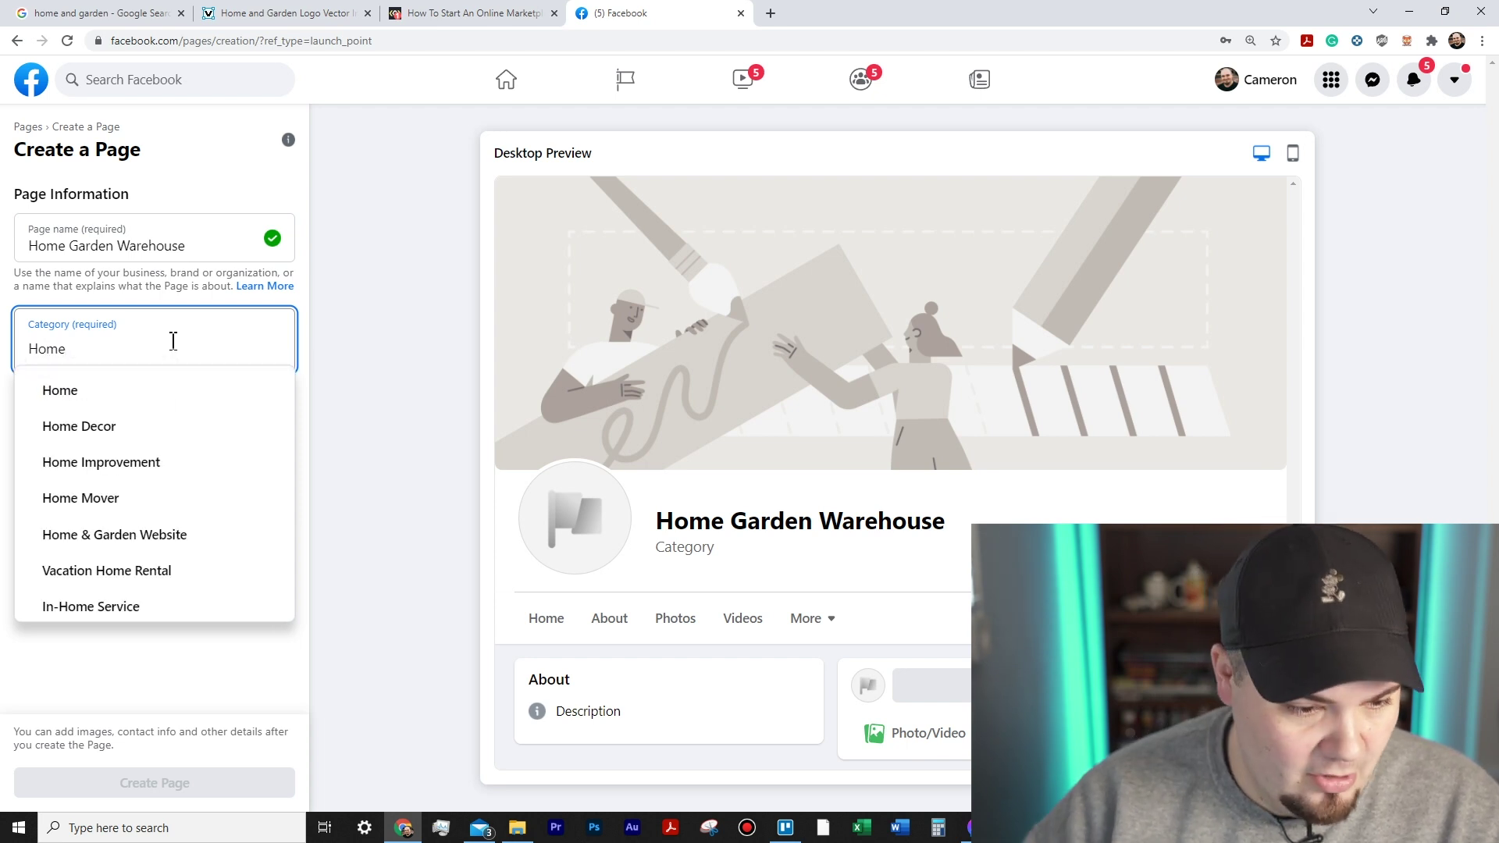
left_click(162, 537)
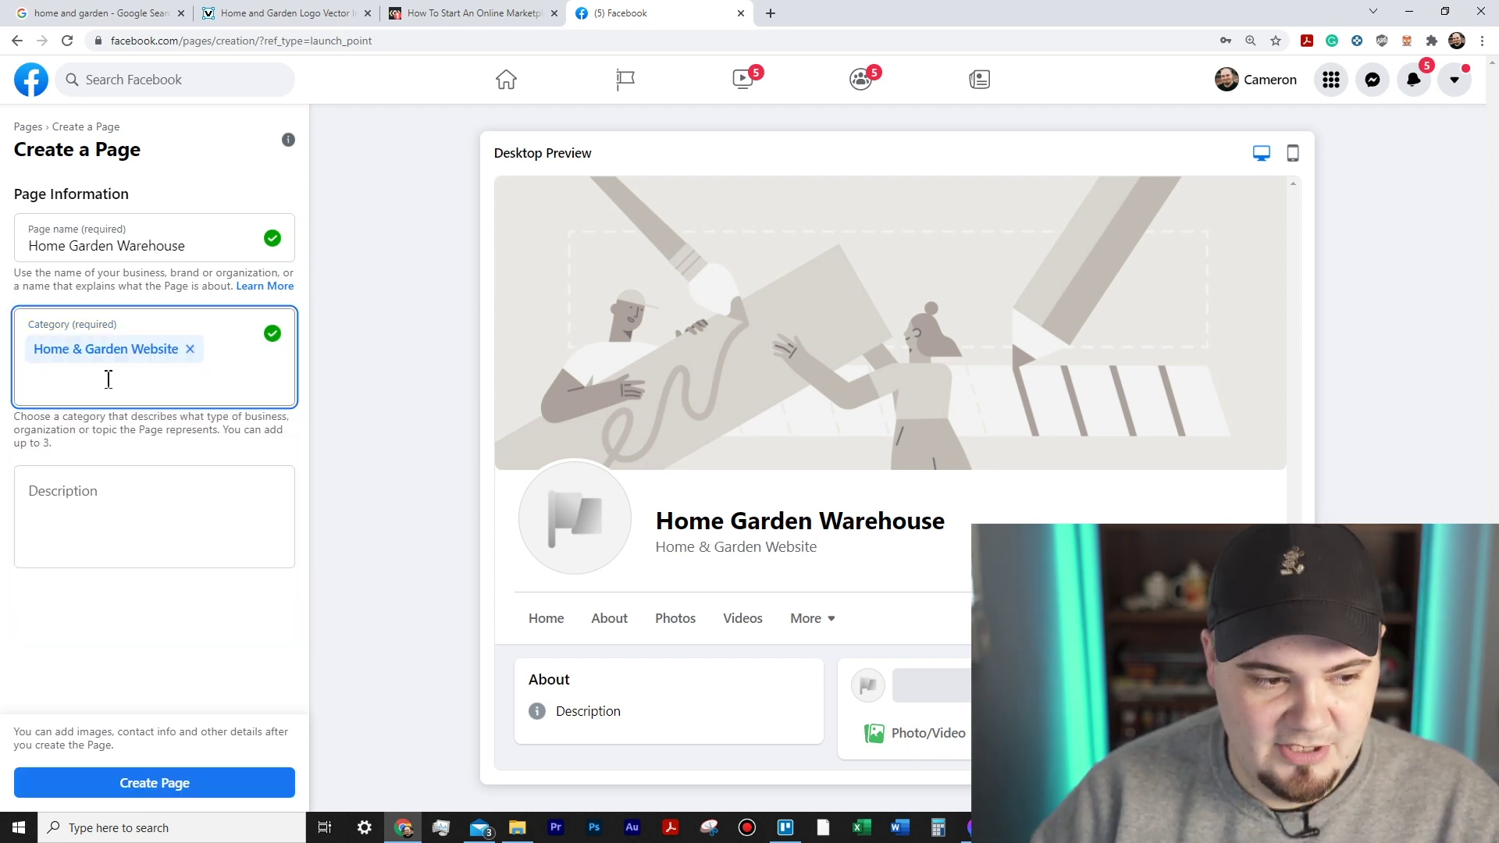
Add the description 'We offer an arrangement of Home and Garden Decor and Products.' and create the Page.
left_click(177, 478)
type("We offer")
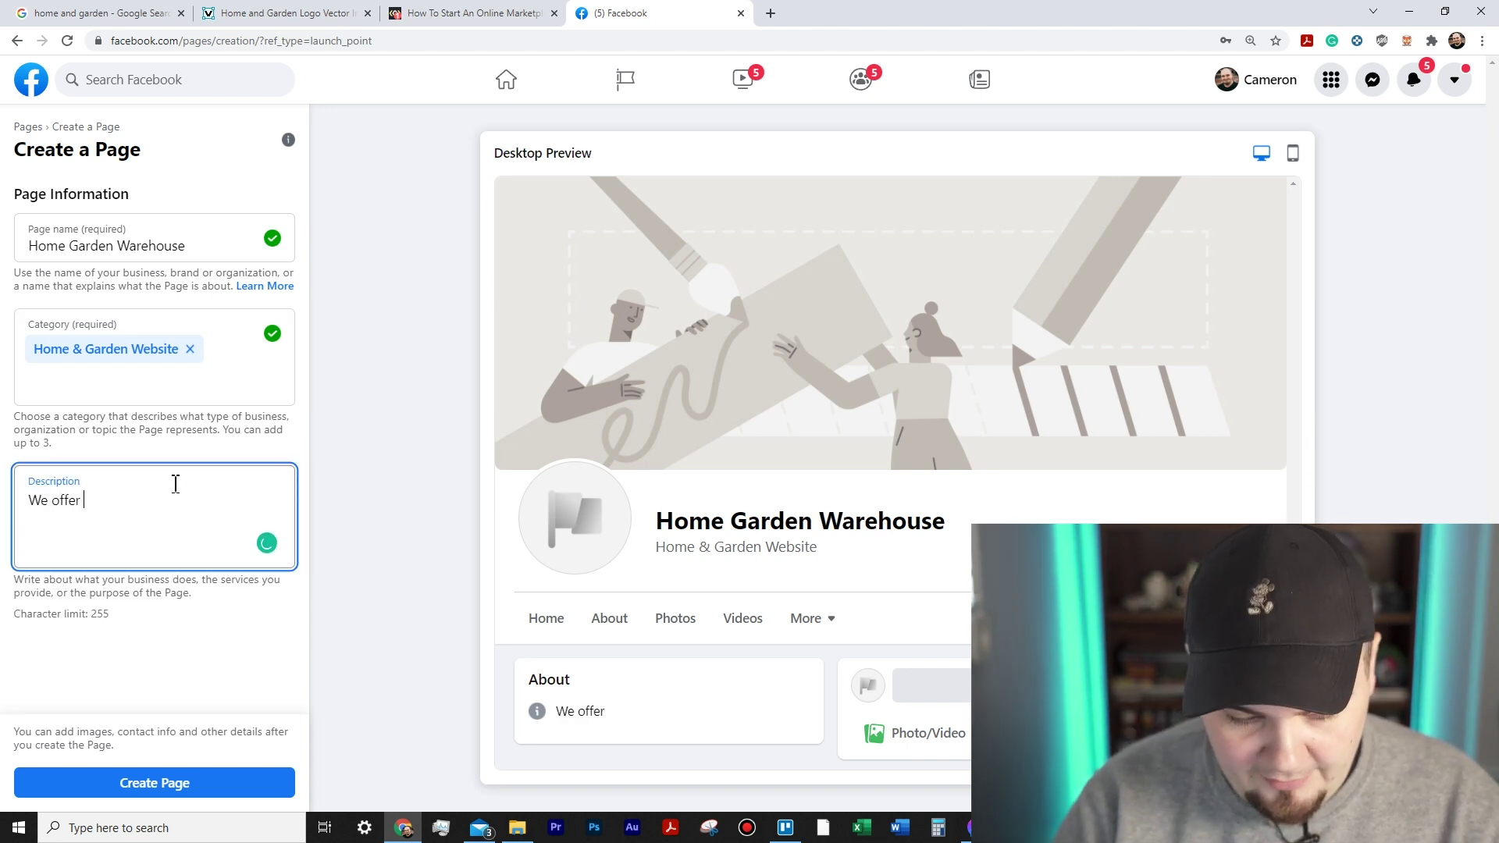
type(" an arrange")
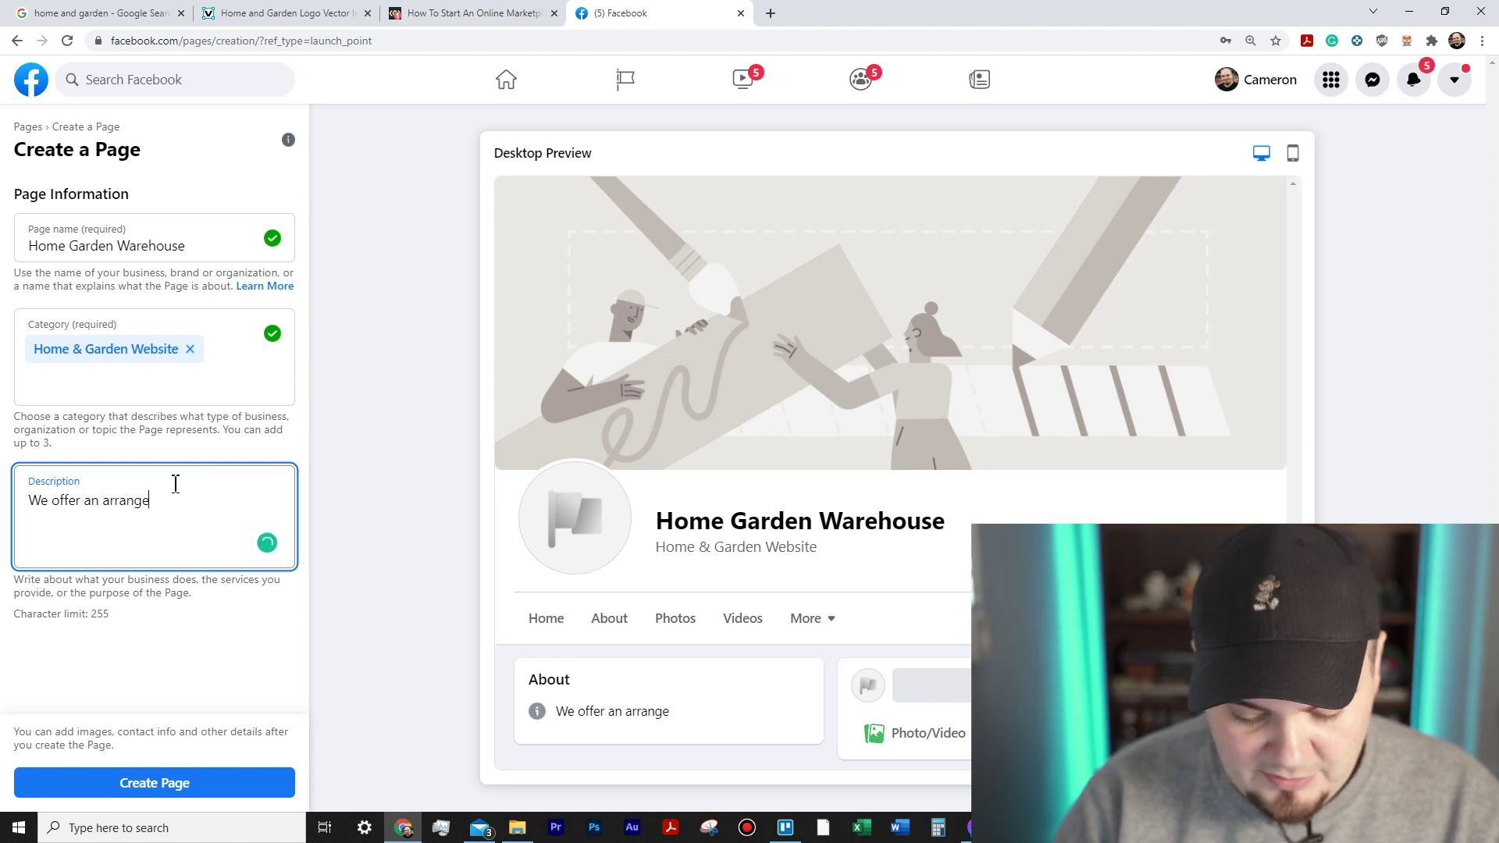
type("ment of Home and G")
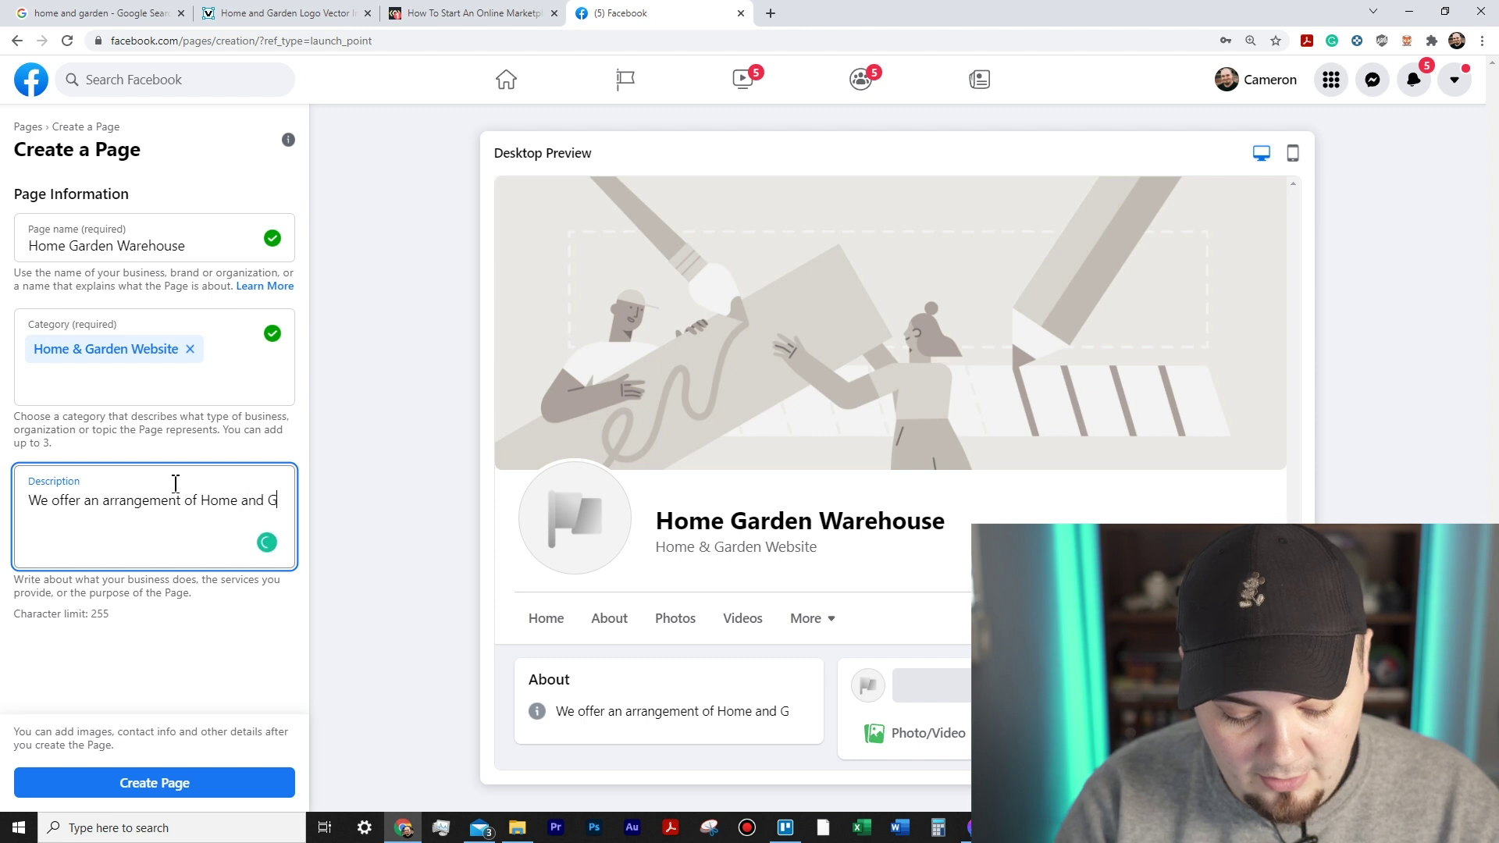
type("arden Decor and Products.")
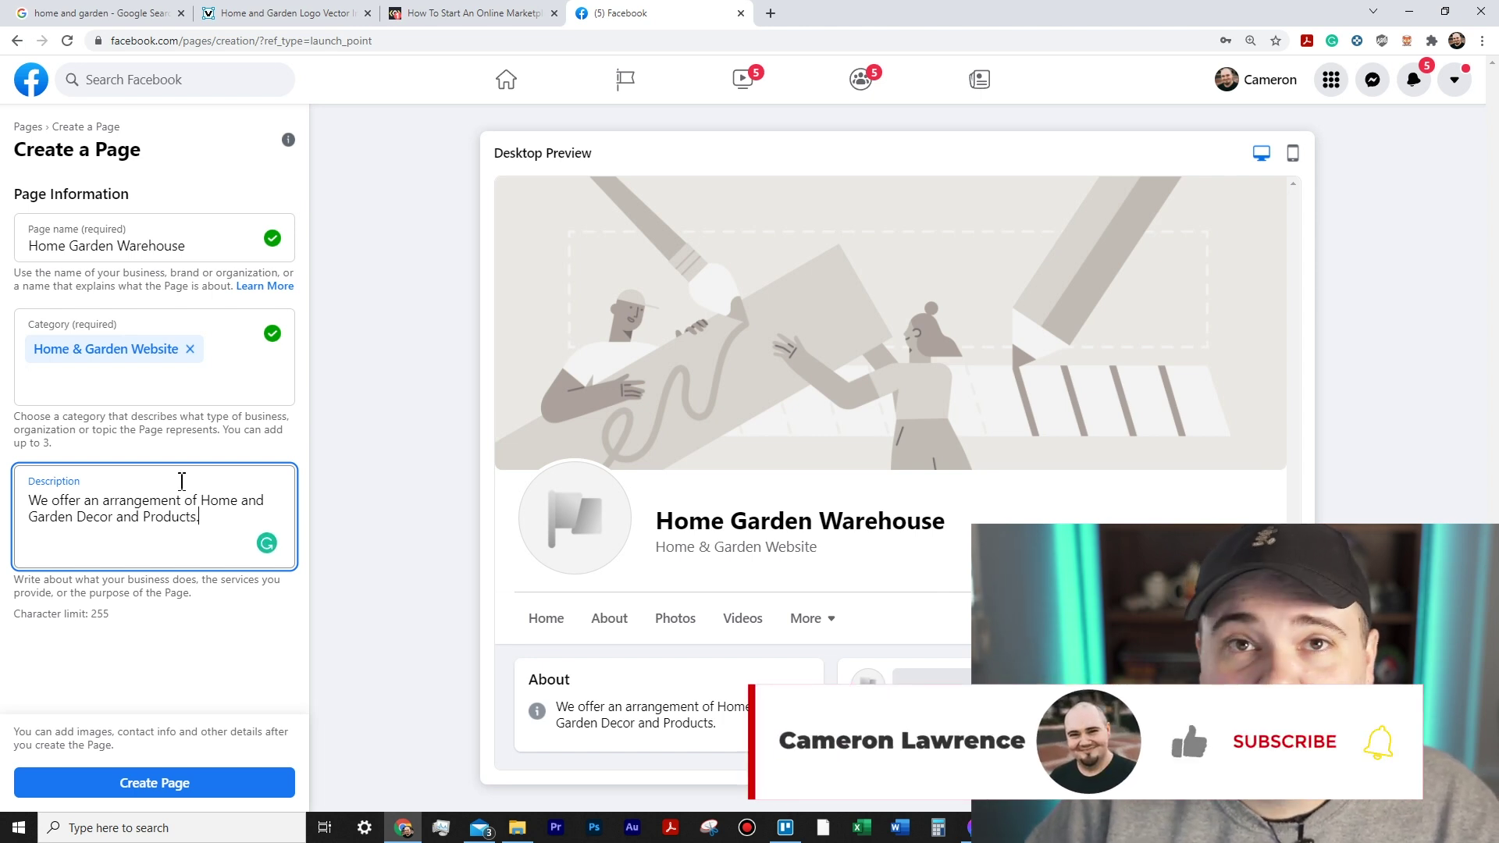
left_click(255, 784)
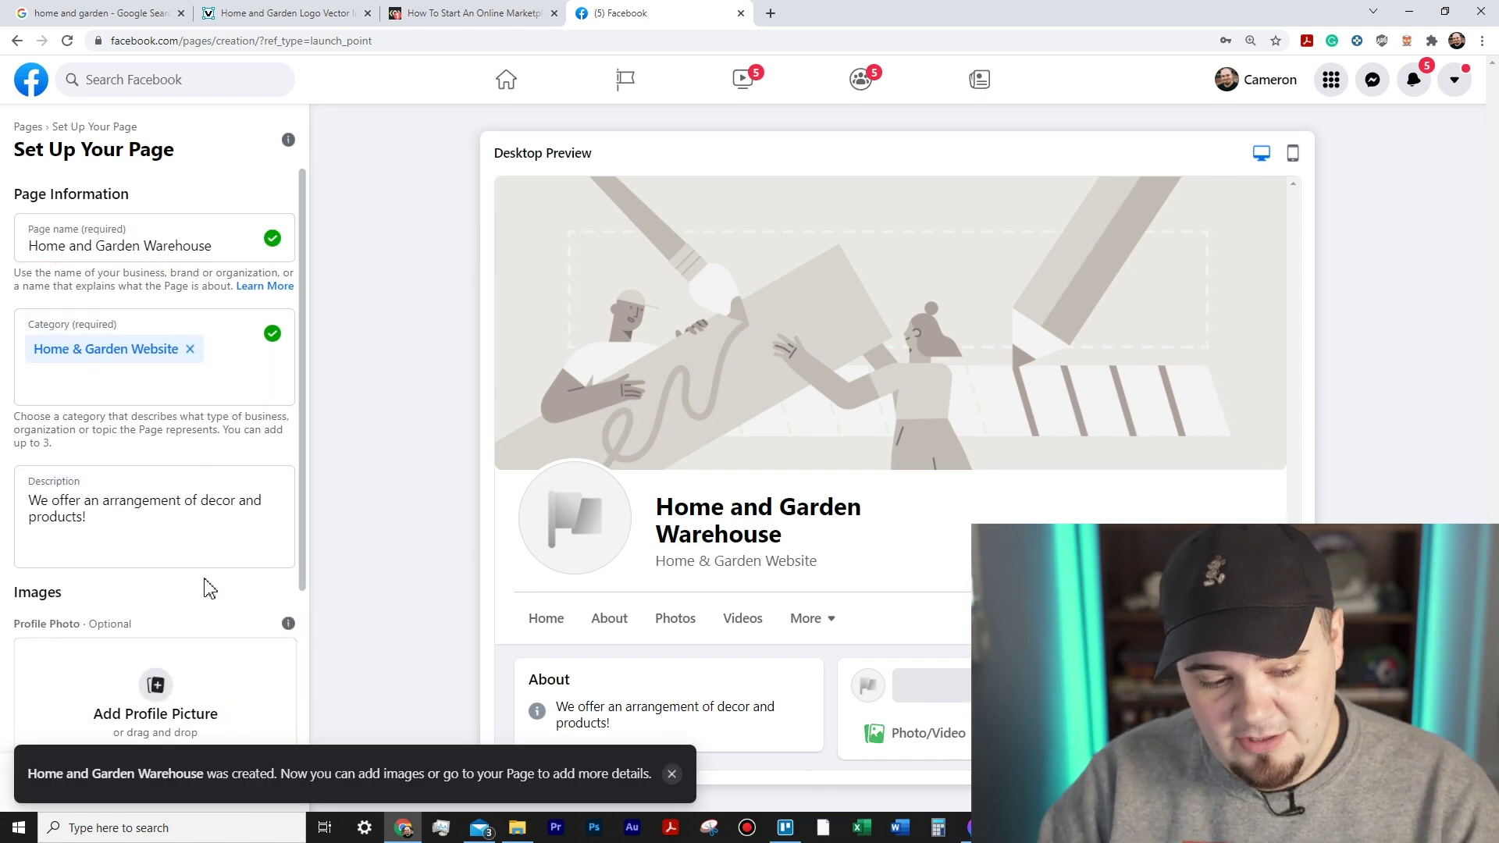
scroll(209, 590, "down", 3)
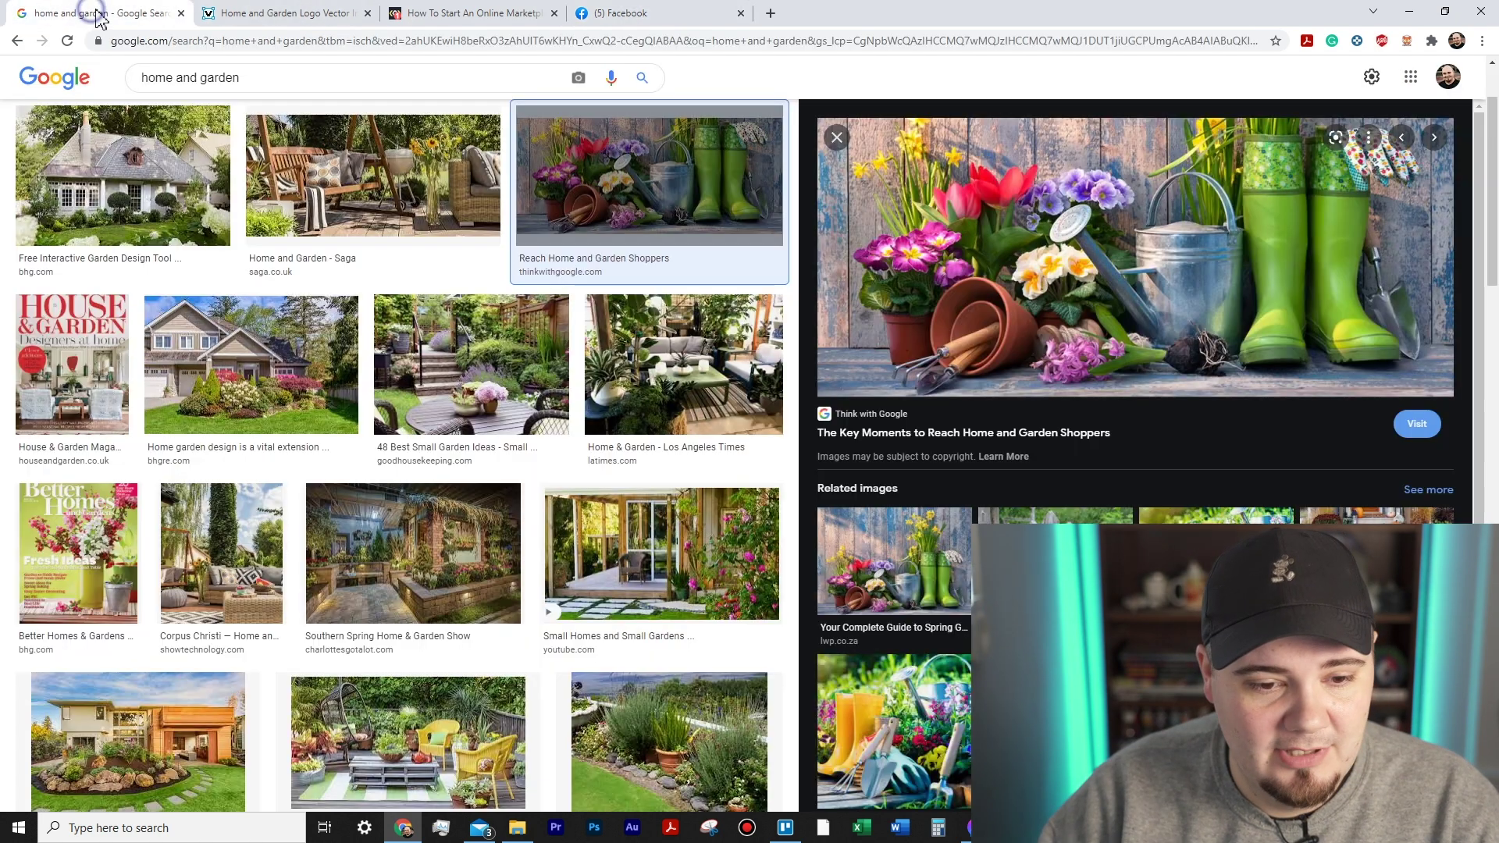
Close the VectorStock logo tab and return to the Google Images 'home and garden' results.
left_click(89, 13)
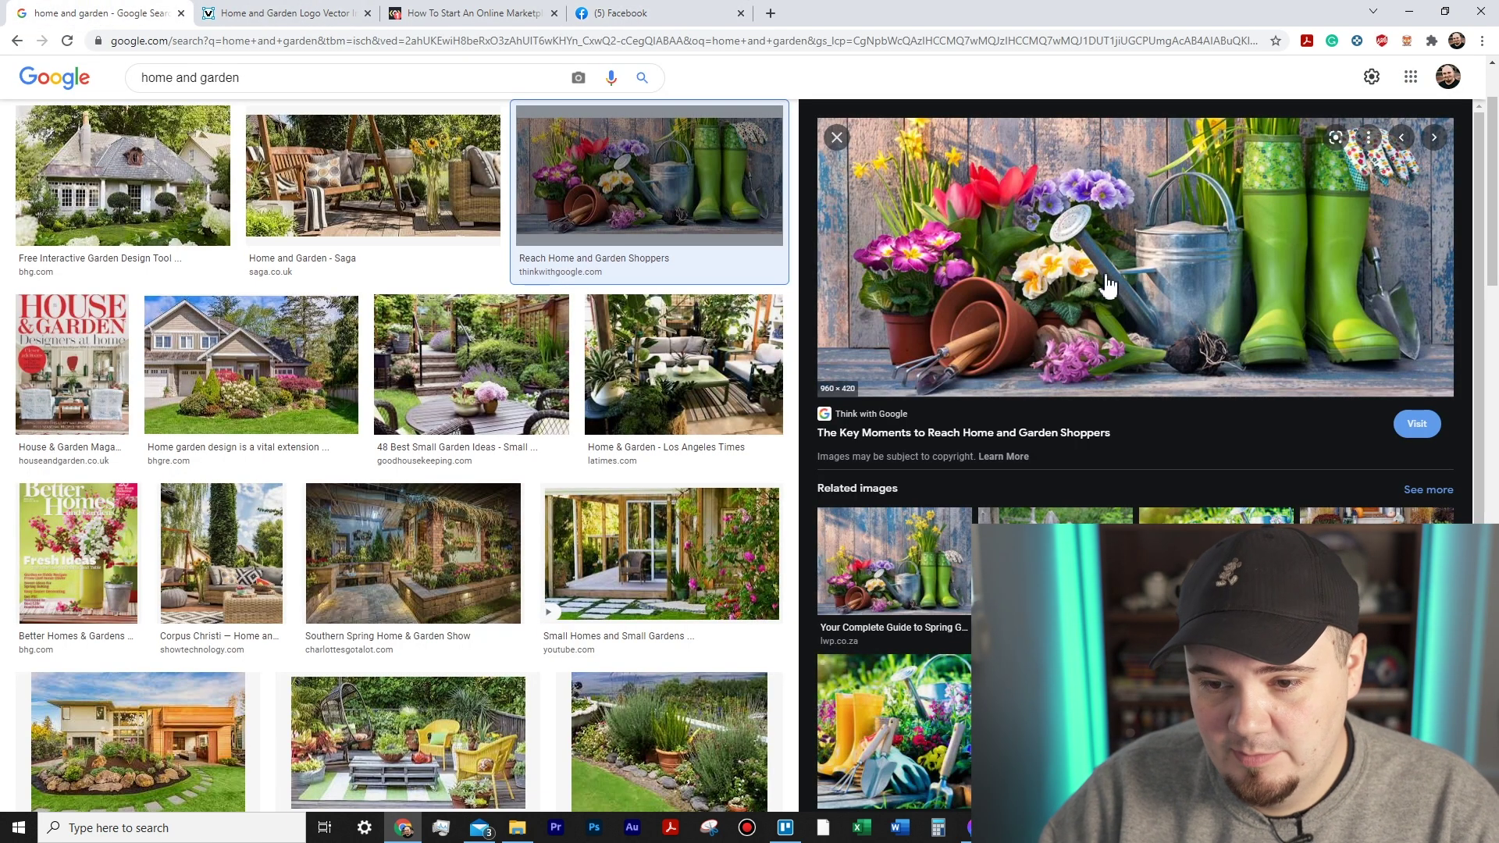
left_click(260, 16)
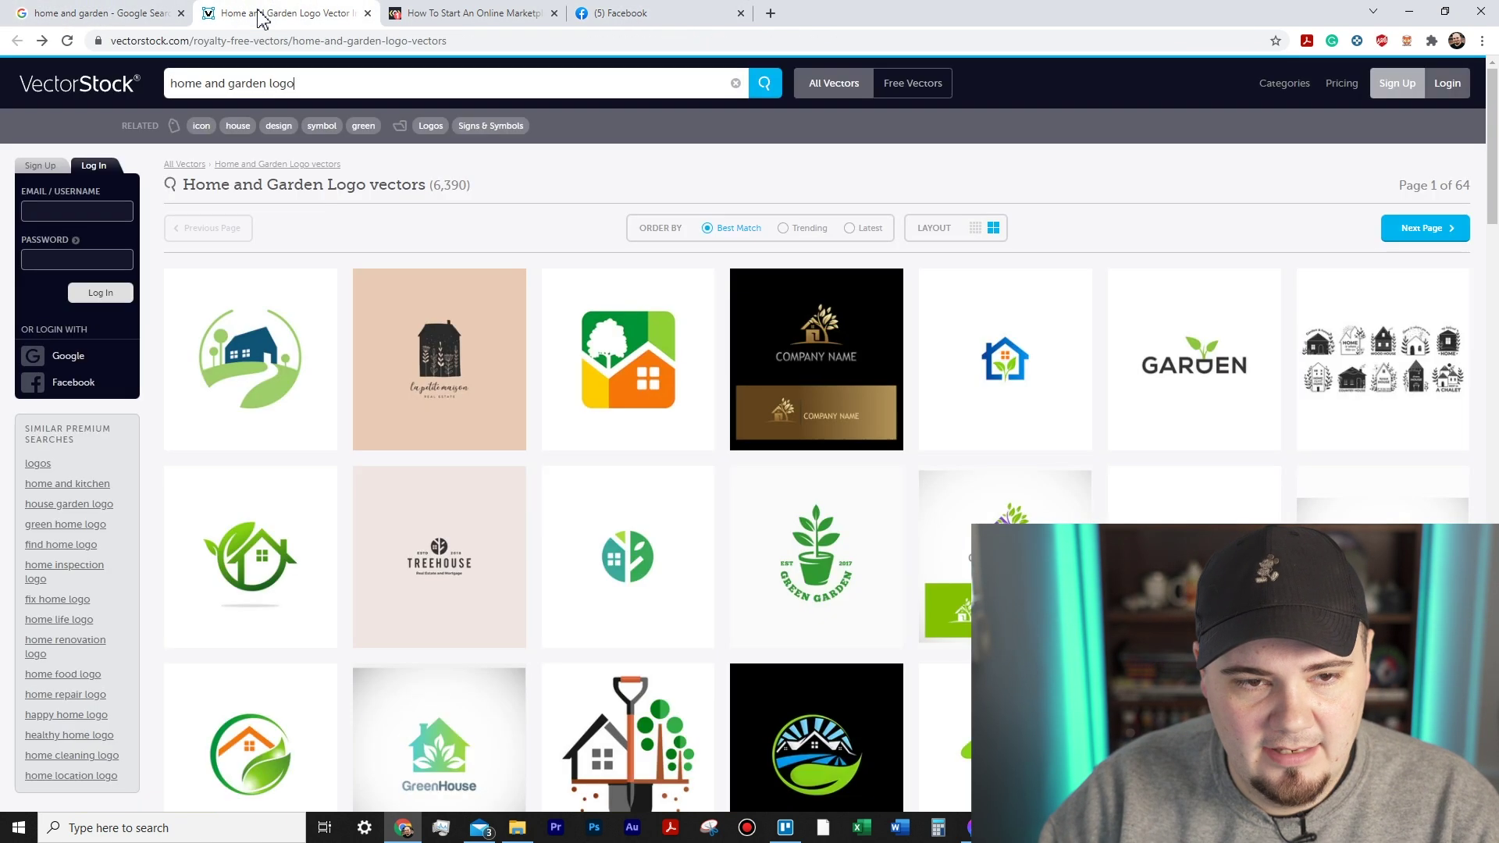
left_click(476, 13)
left_click(368, 13)
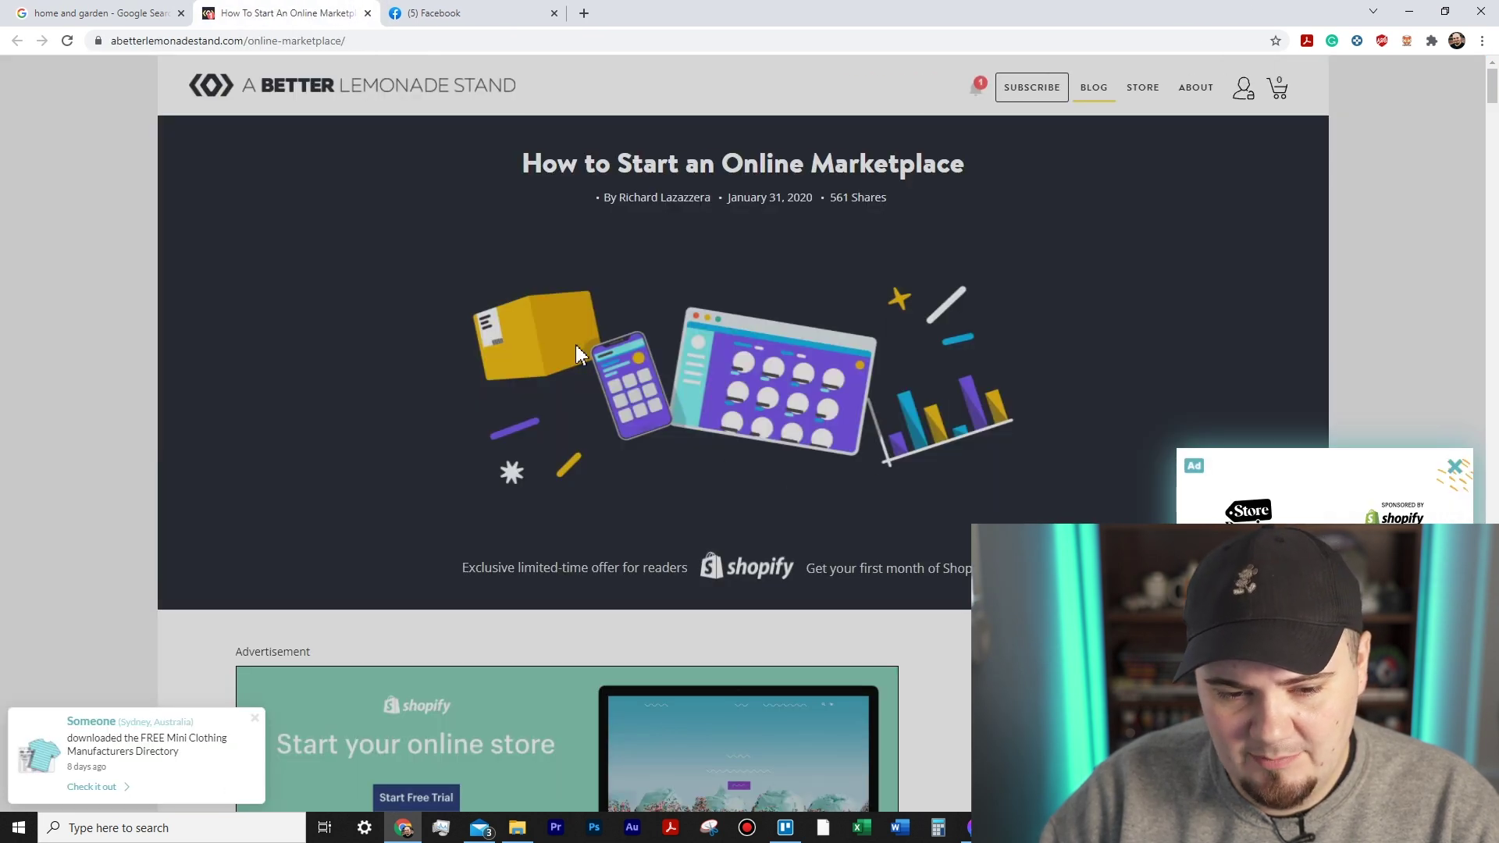
left_click(101, 13)
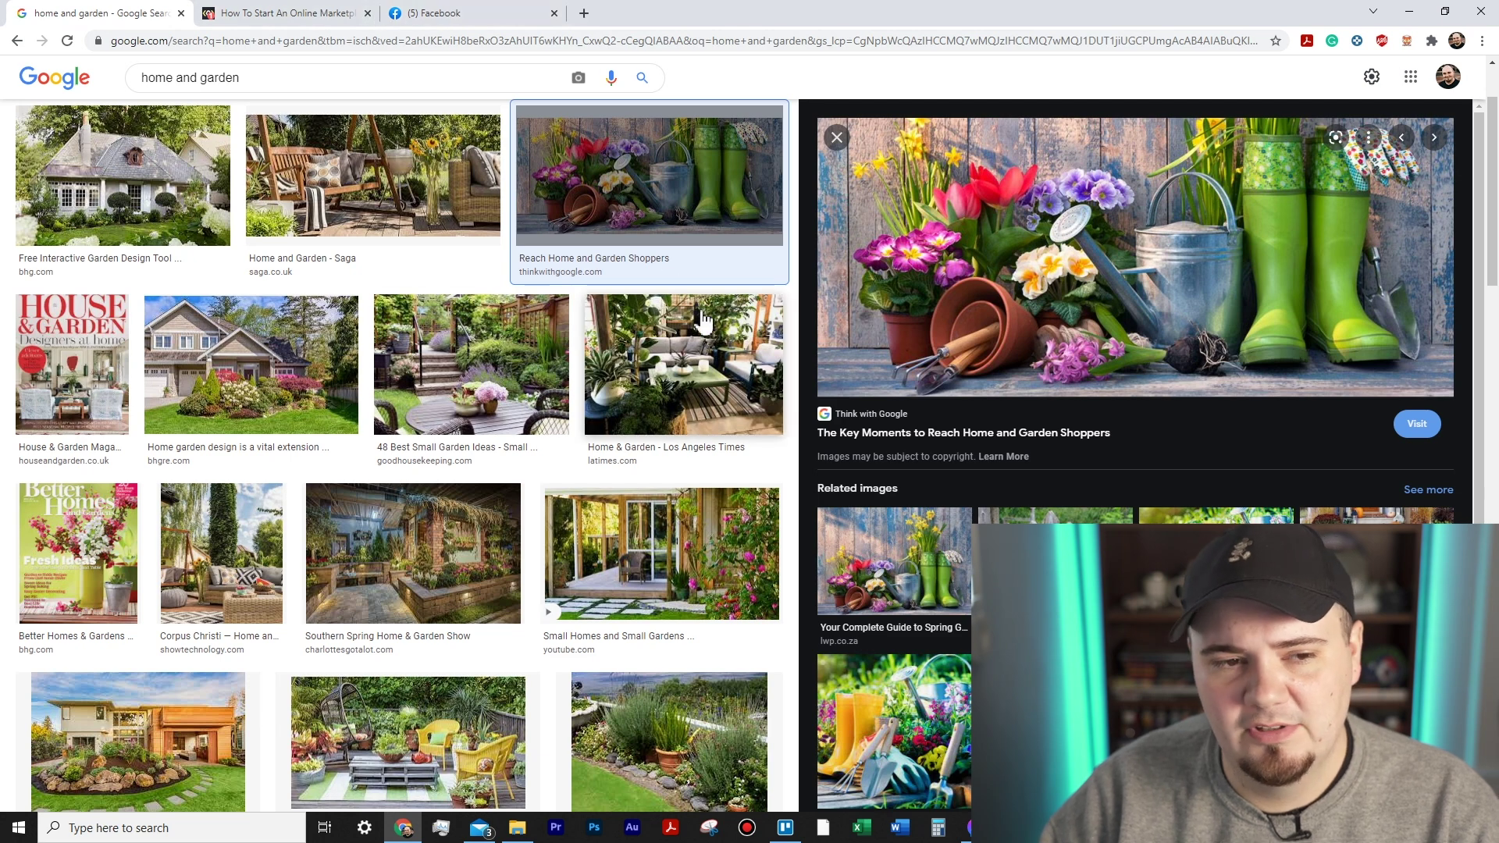
left_click(448, 13)
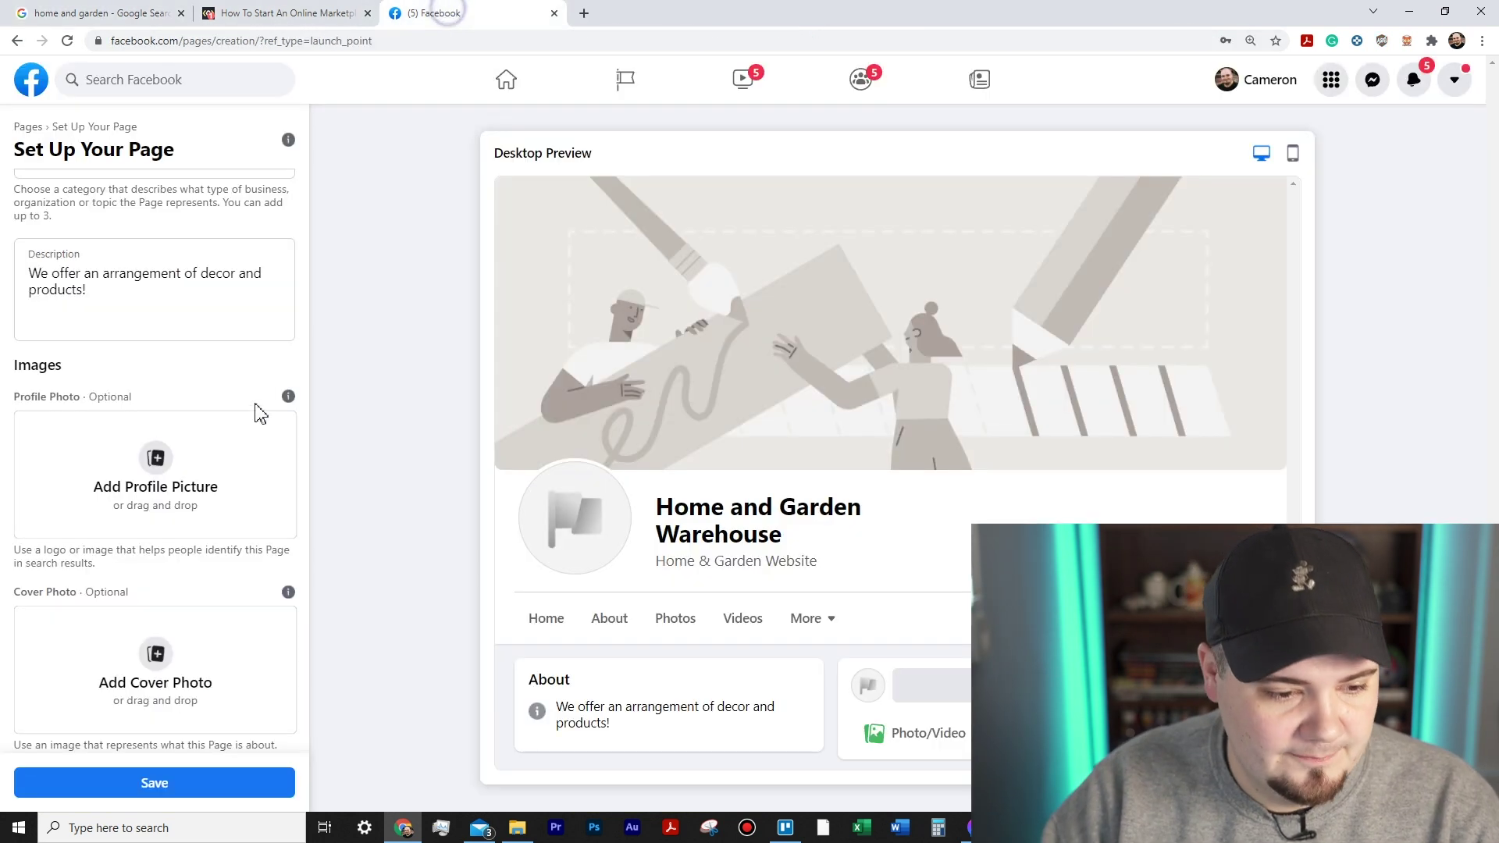
left_click(157, 461)
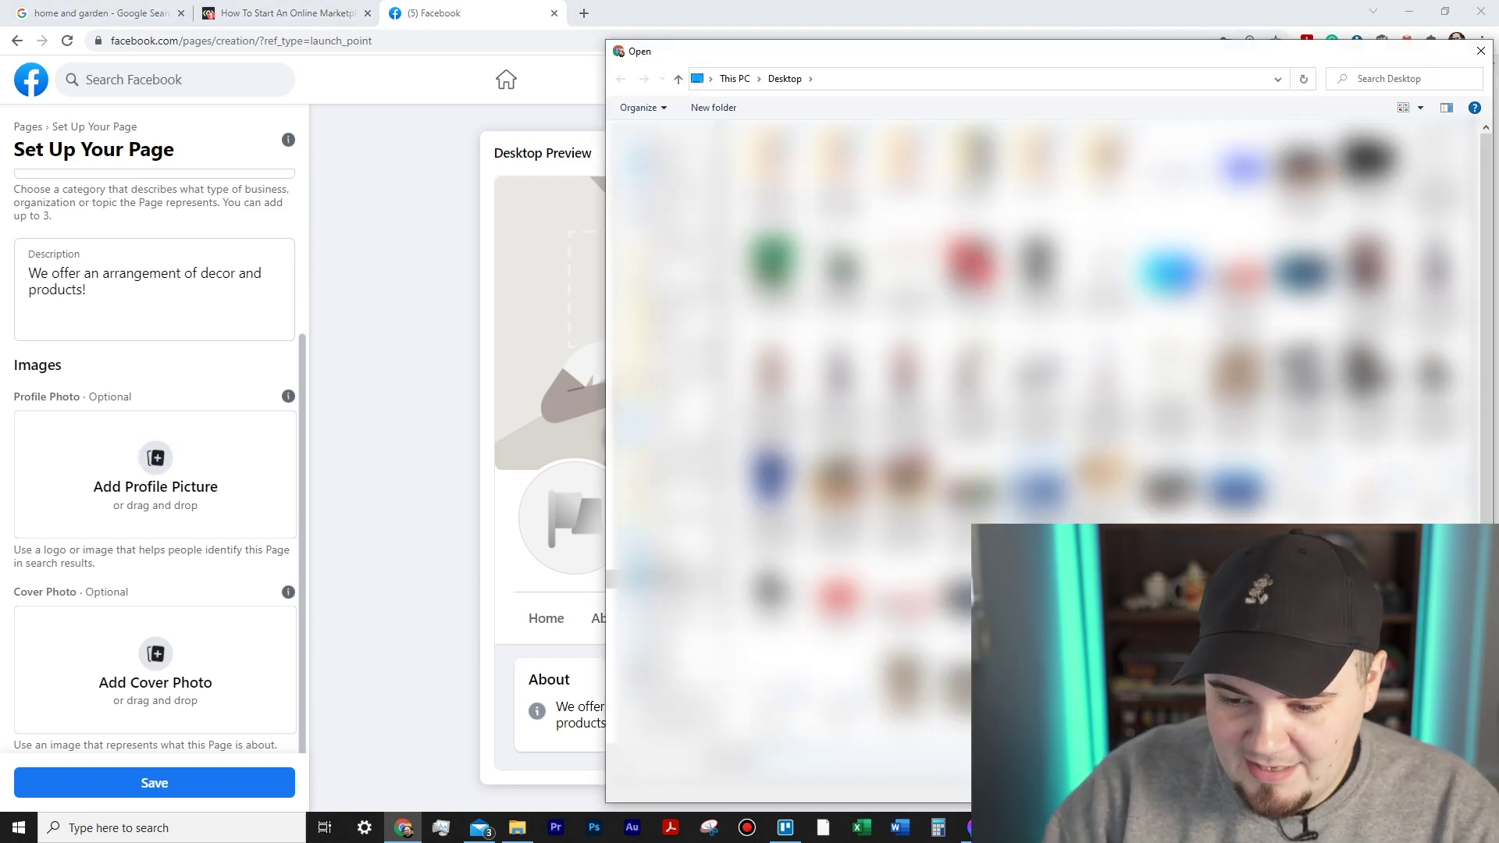
scroll(1047, 313, "down", 2)
double_click(1039, 406)
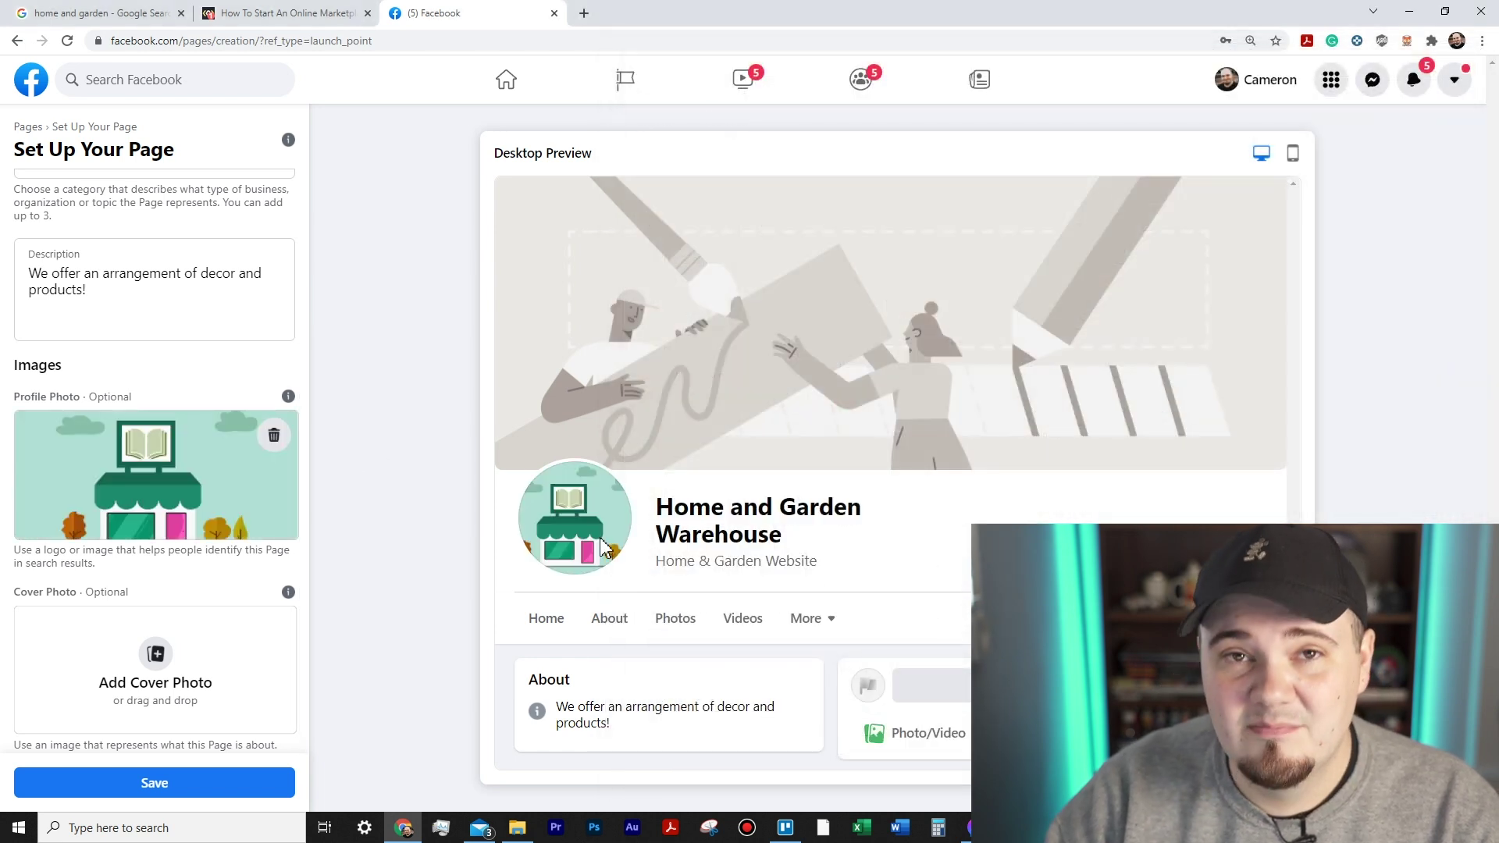
Set the garden picture as cover photo, save the Page, and dismiss the WhatsApp prompt.
left_click(160, 660)
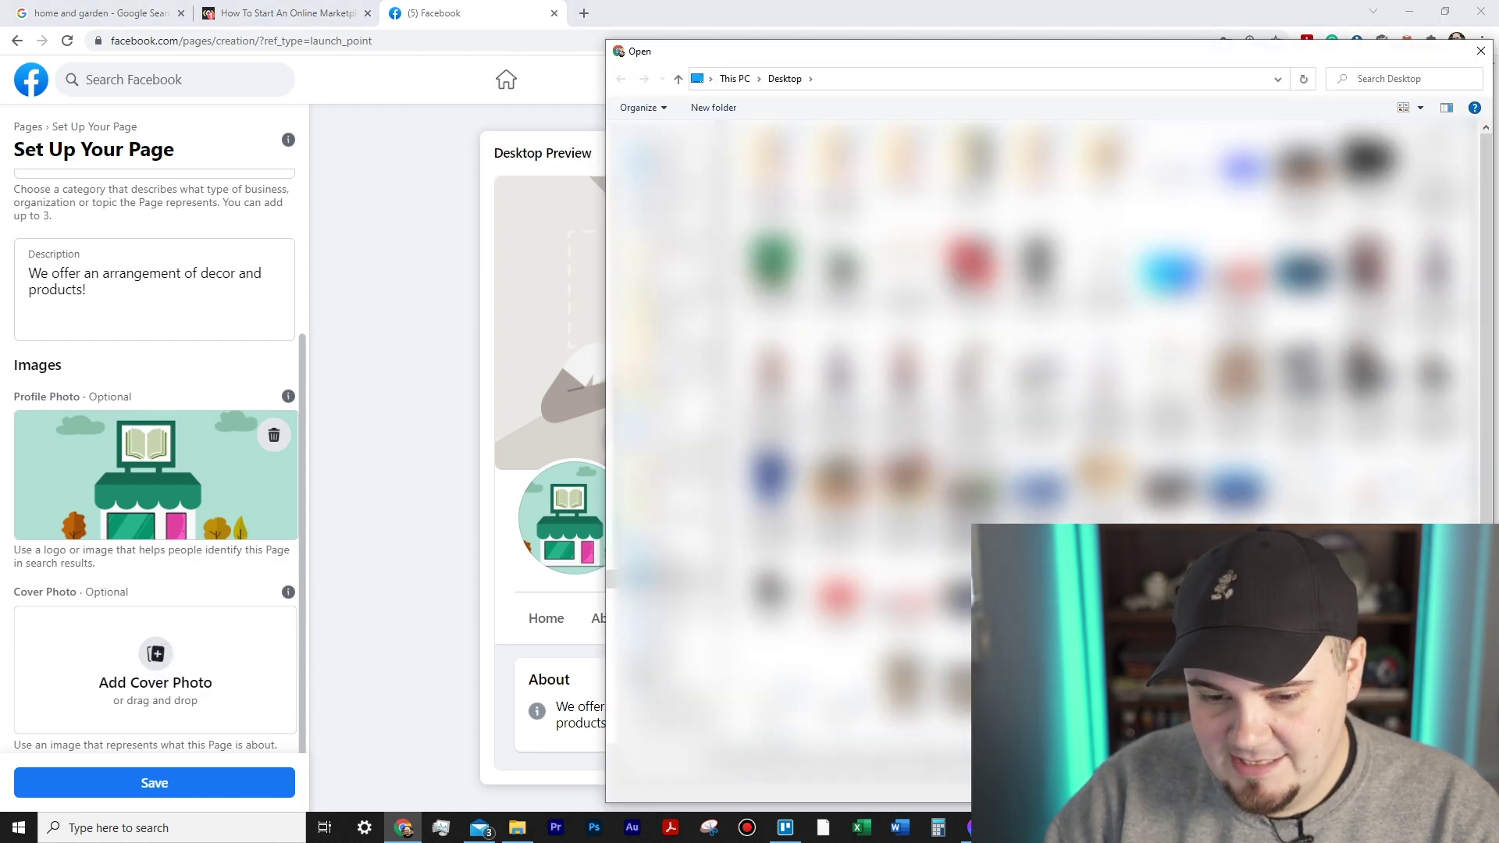
key("Return")
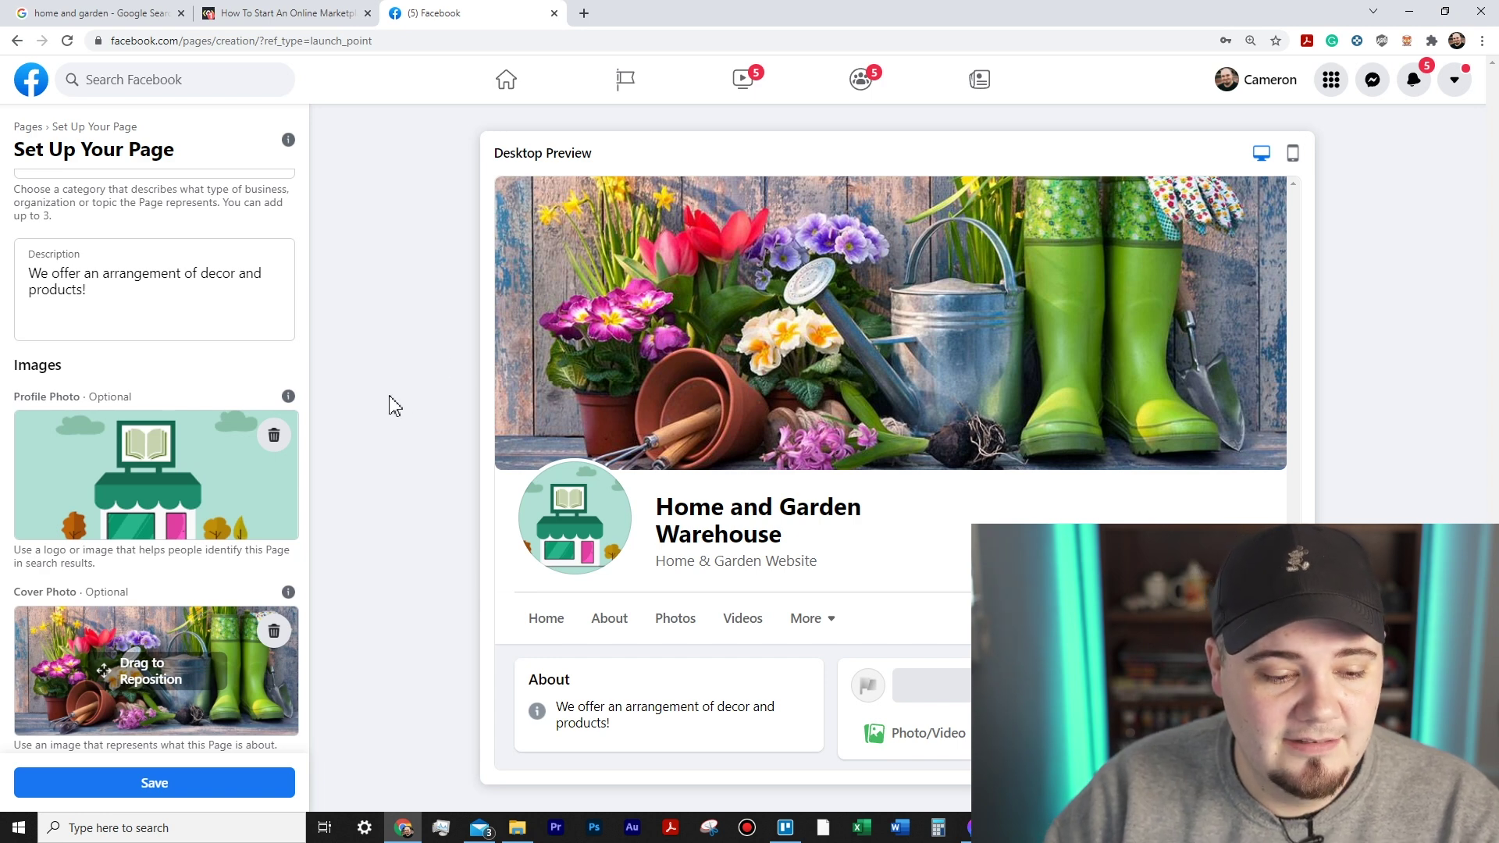
left_click(234, 781)
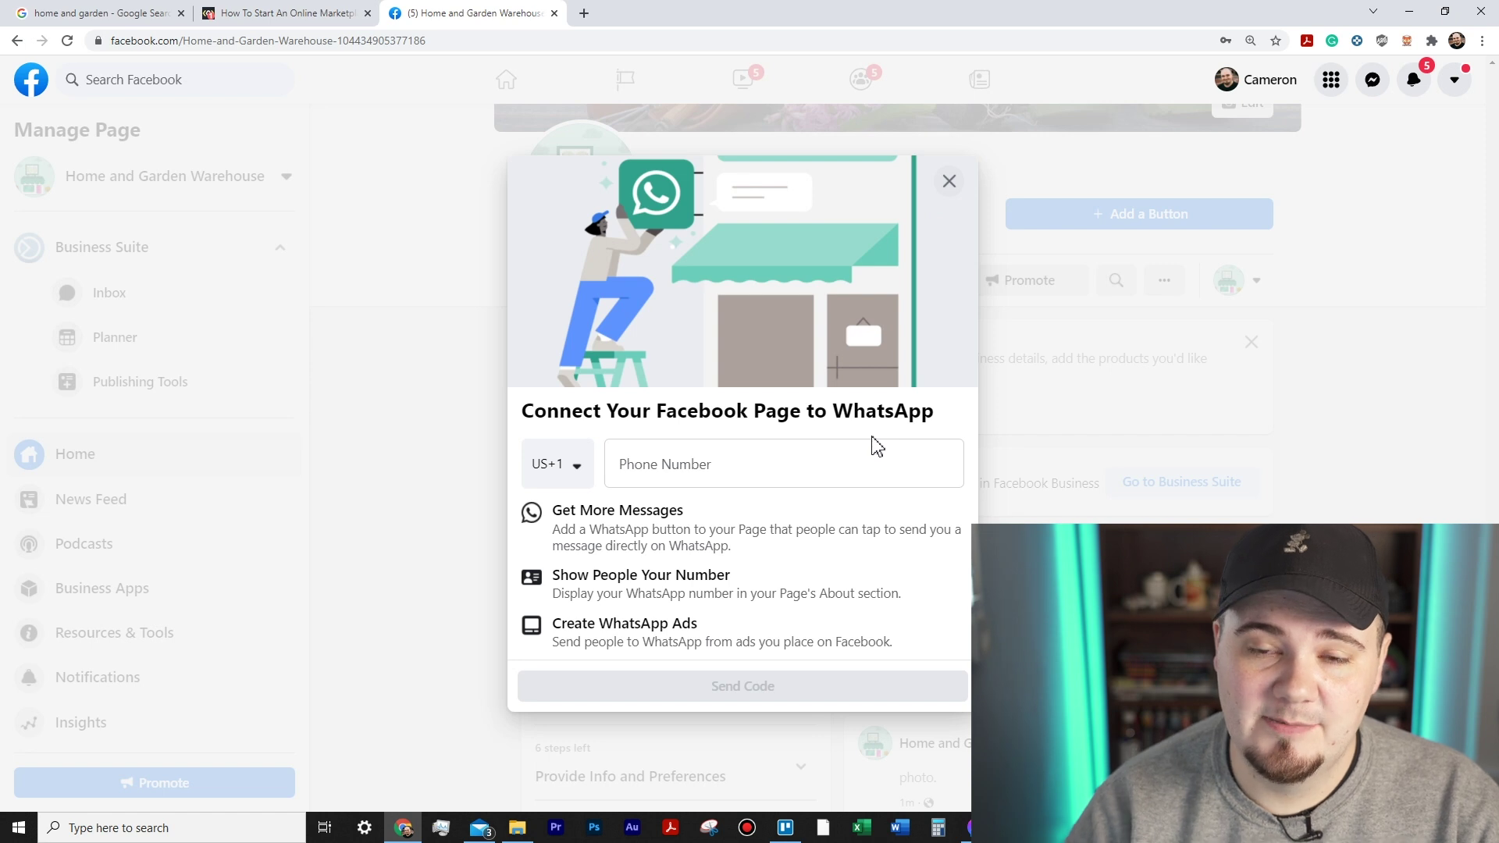
left_click(952, 183)
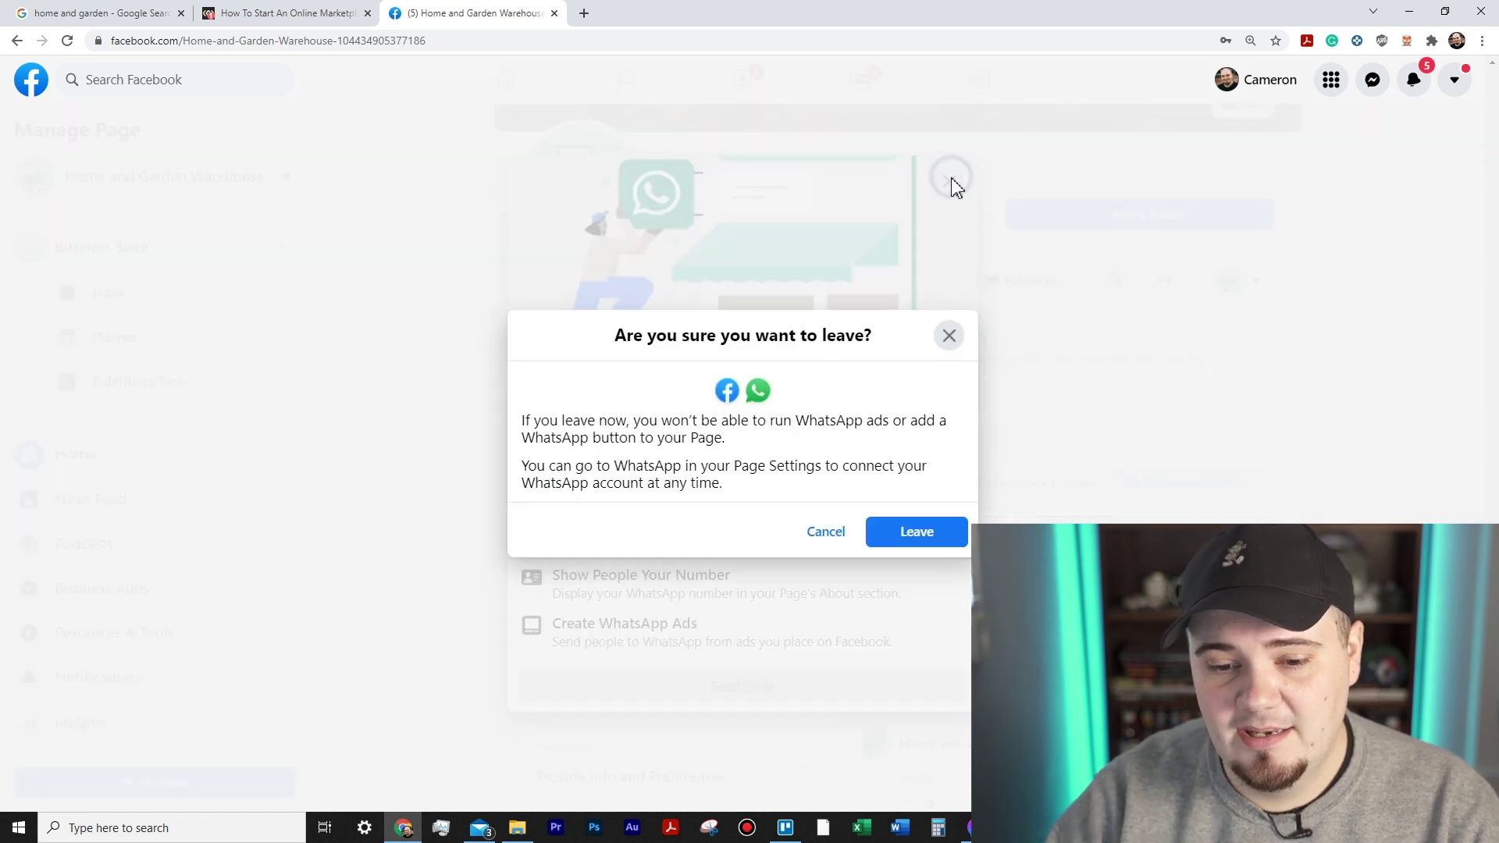
Leave without connecting WhatsApp and start selling from the Page via Get Started.
left_click(916, 532)
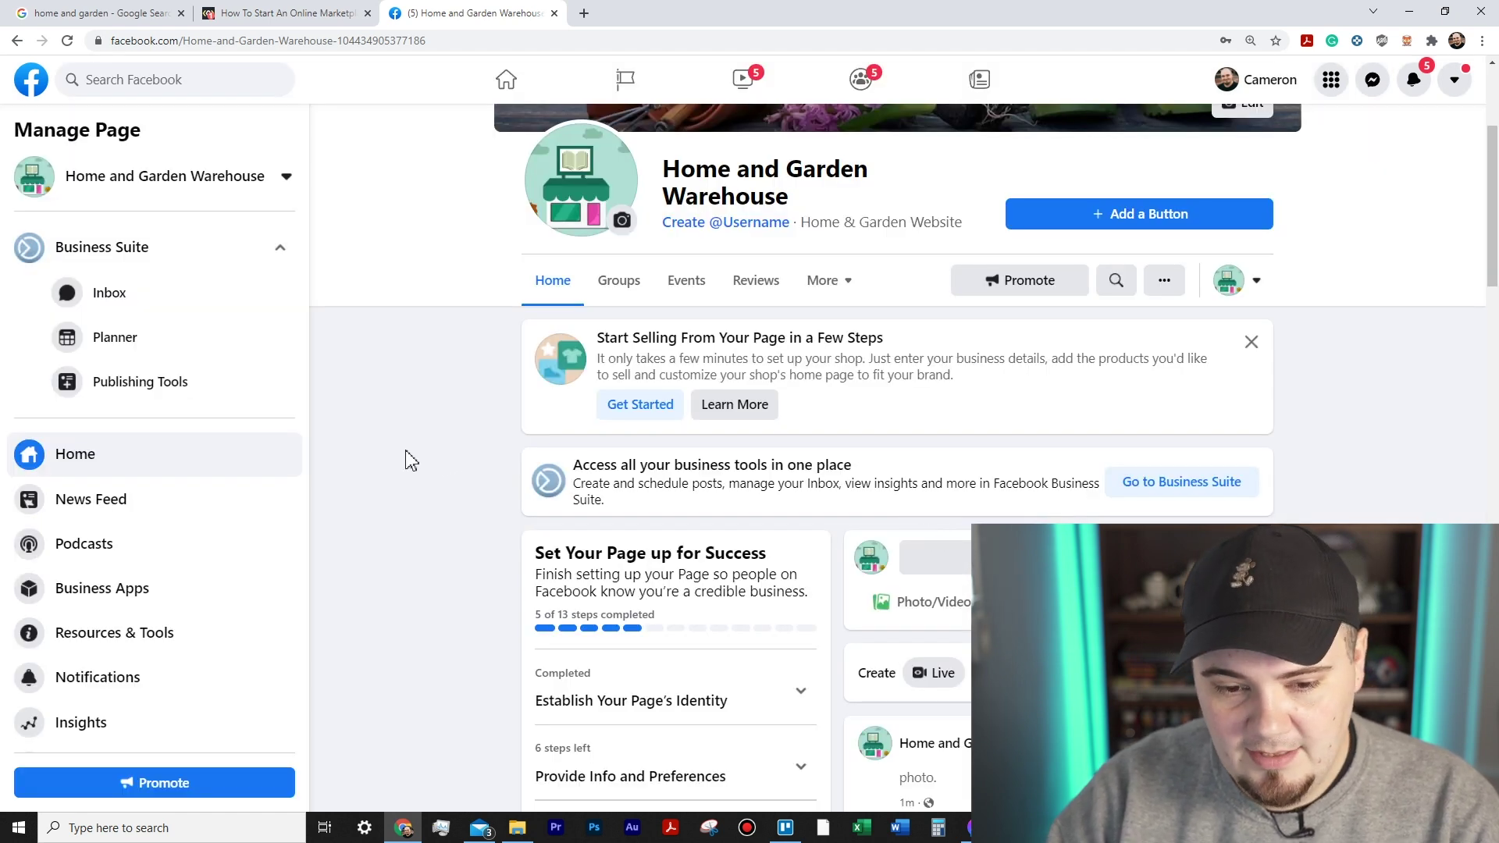
left_click(652, 408)
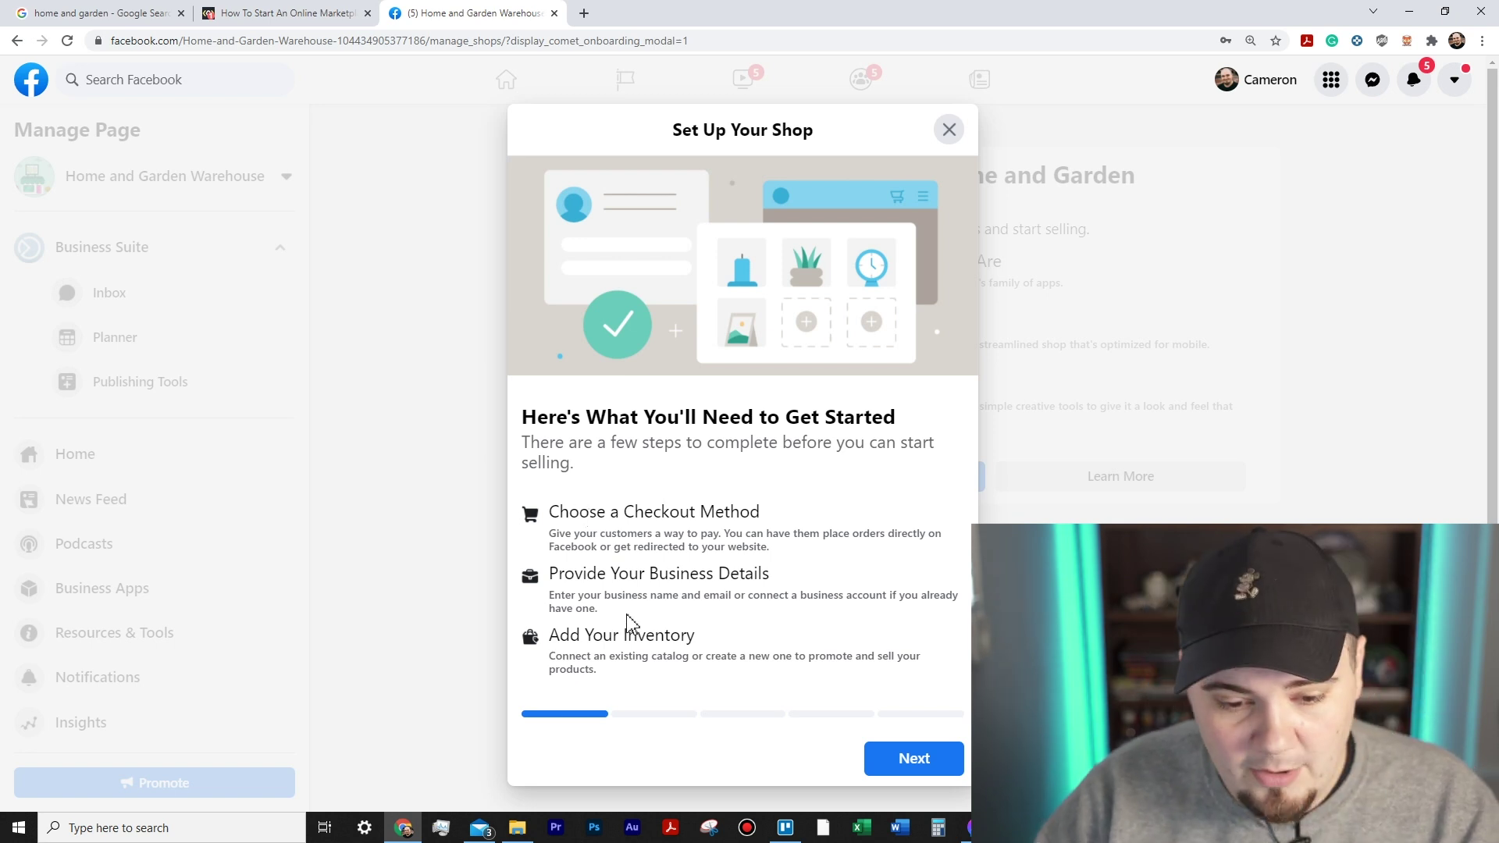
Choose Checkout with Facebook as the shop's checkout method, with Shop Pay turned off.
left_click(915, 763)
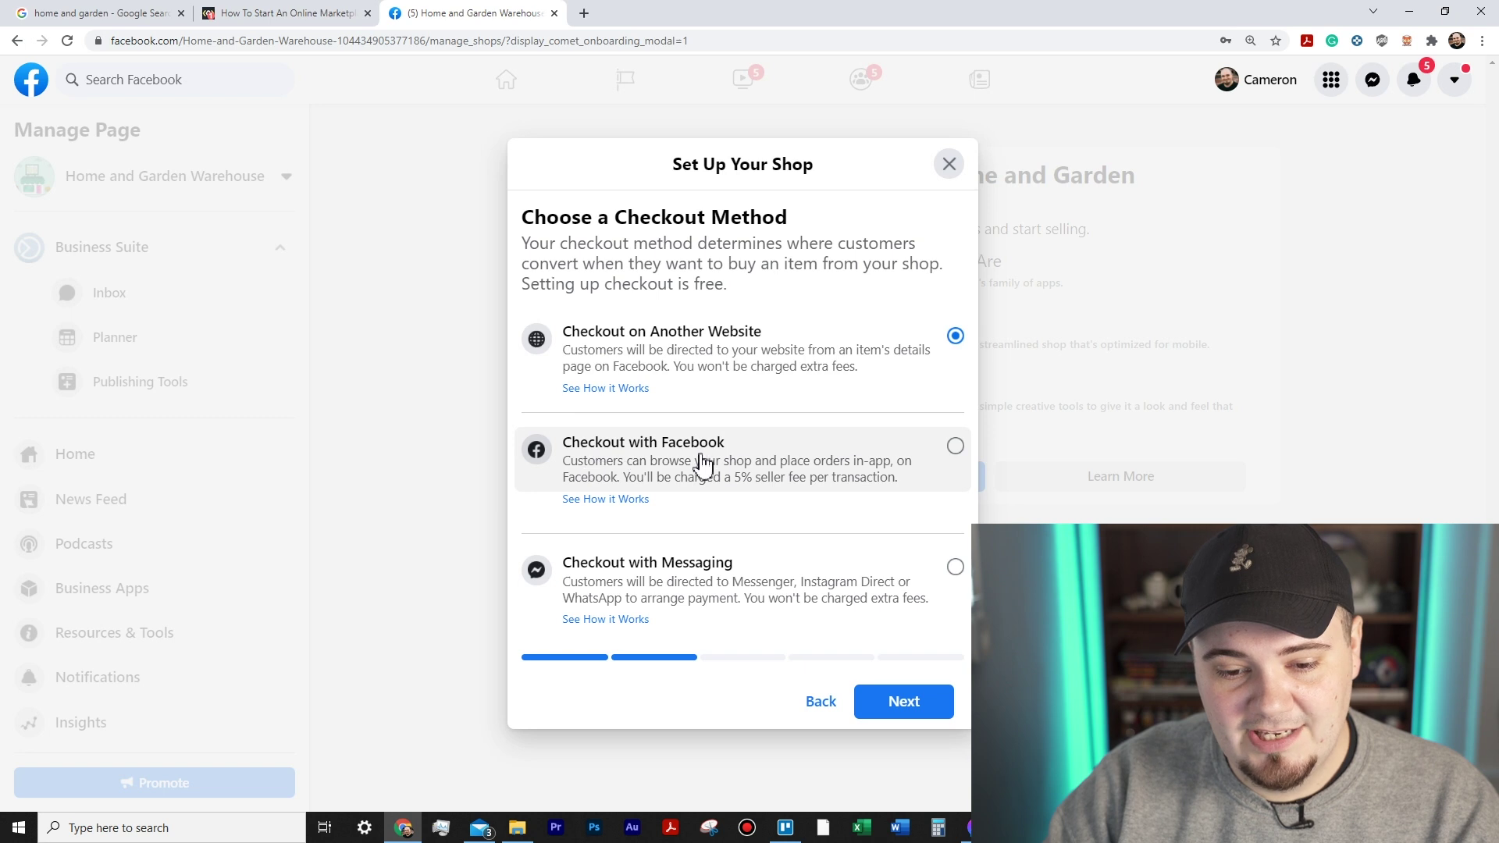
left_click(955, 448)
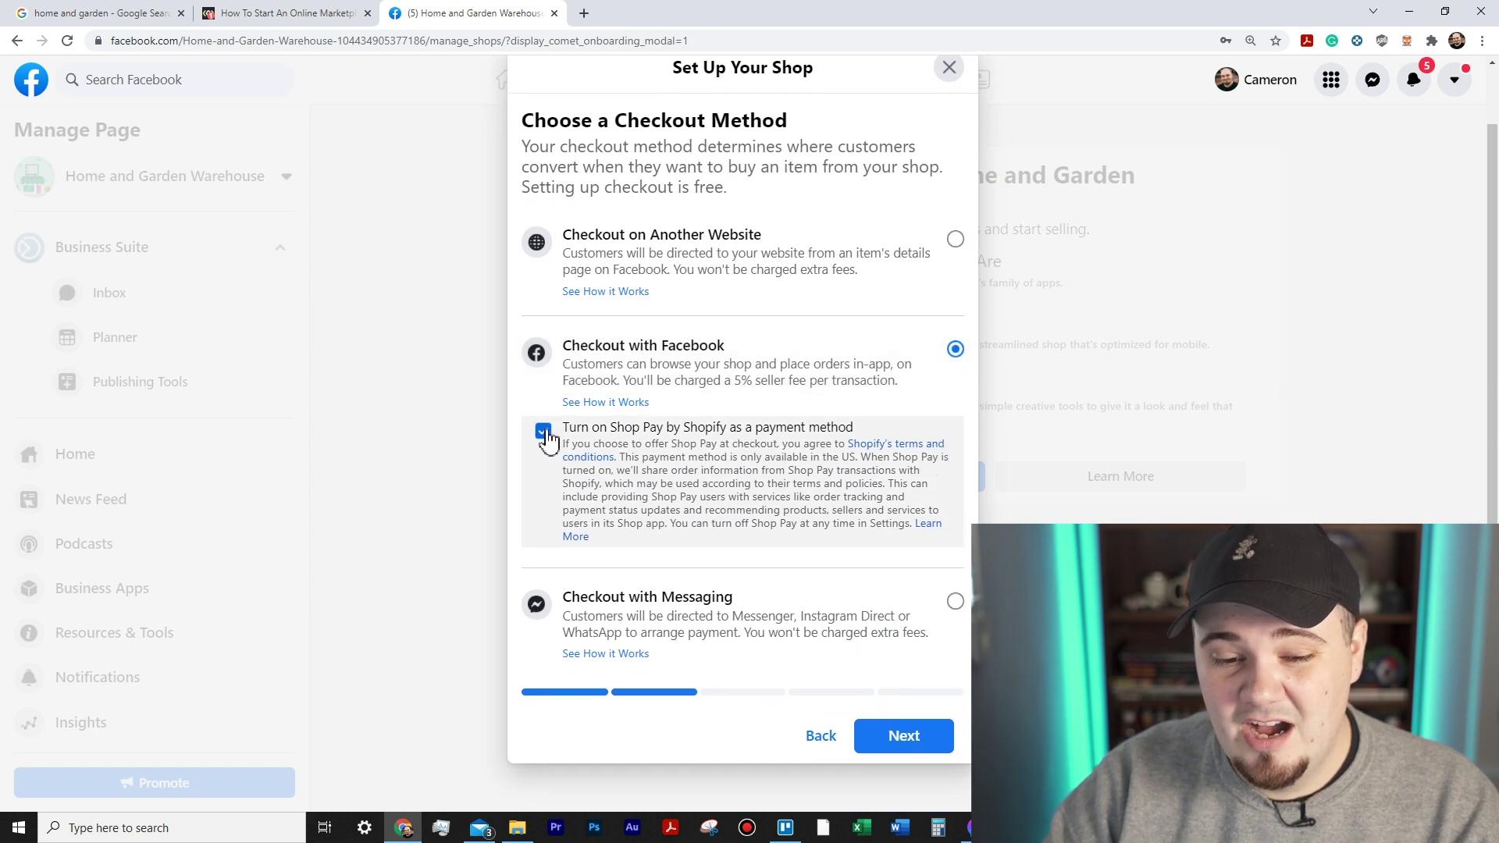
left_click(544, 433)
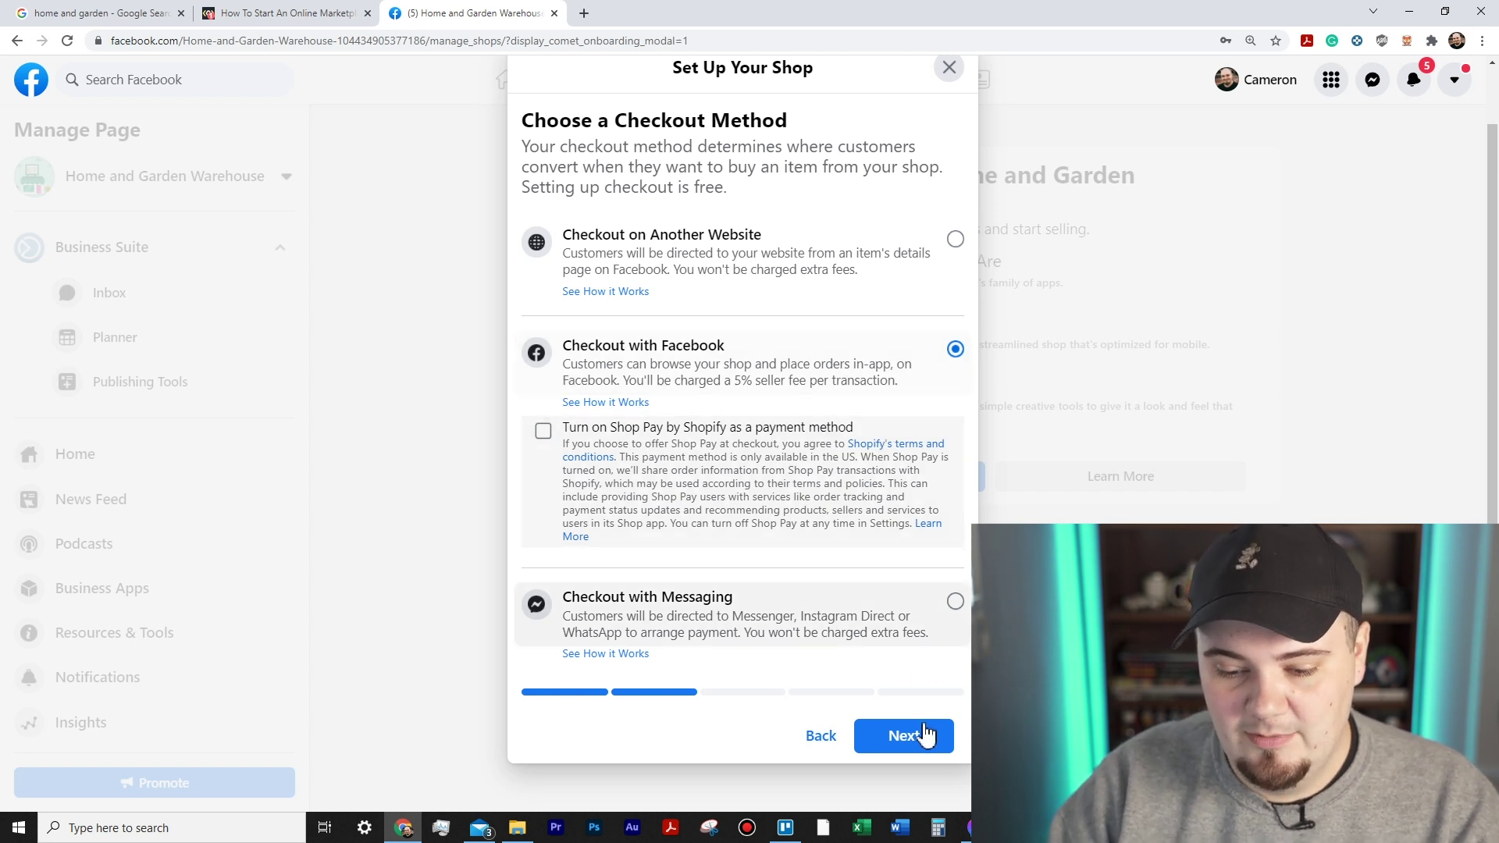
left_click(916, 751)
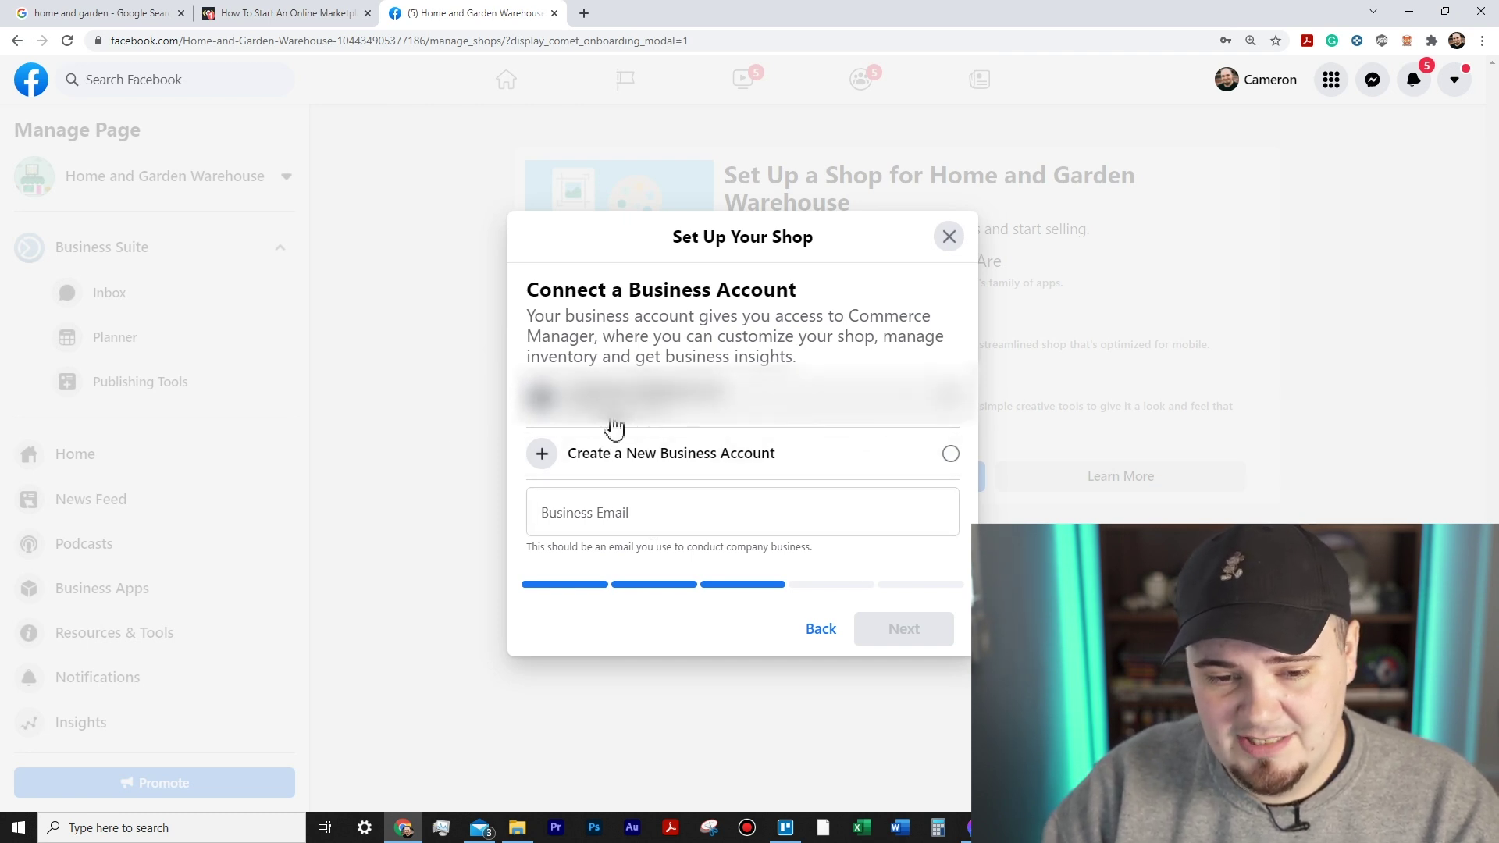
Create a new business account for the shop and enter its business e-mail address.
left_click(644, 455)
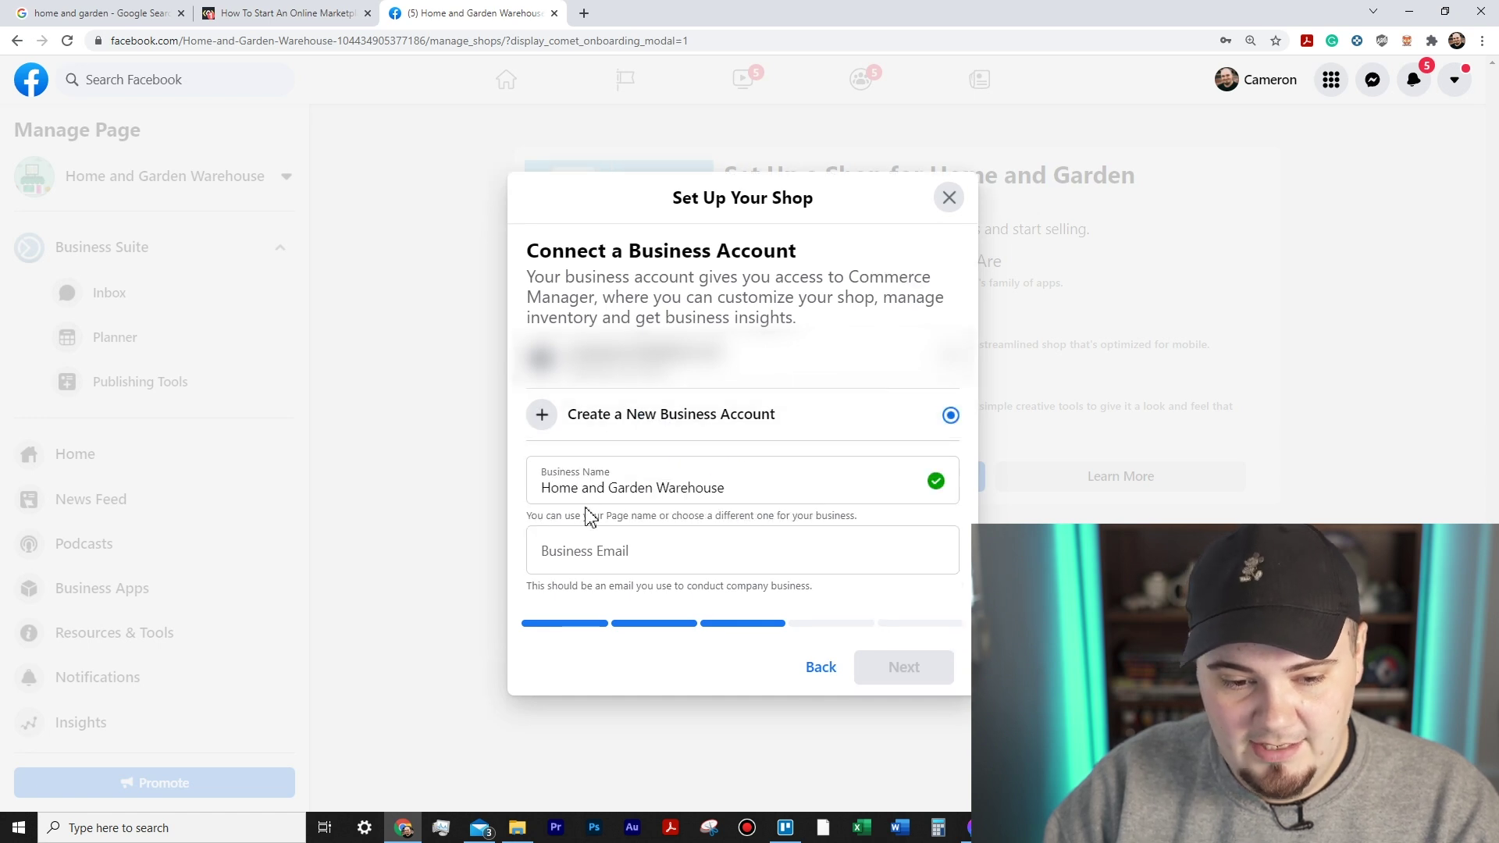
left_click(734, 551)
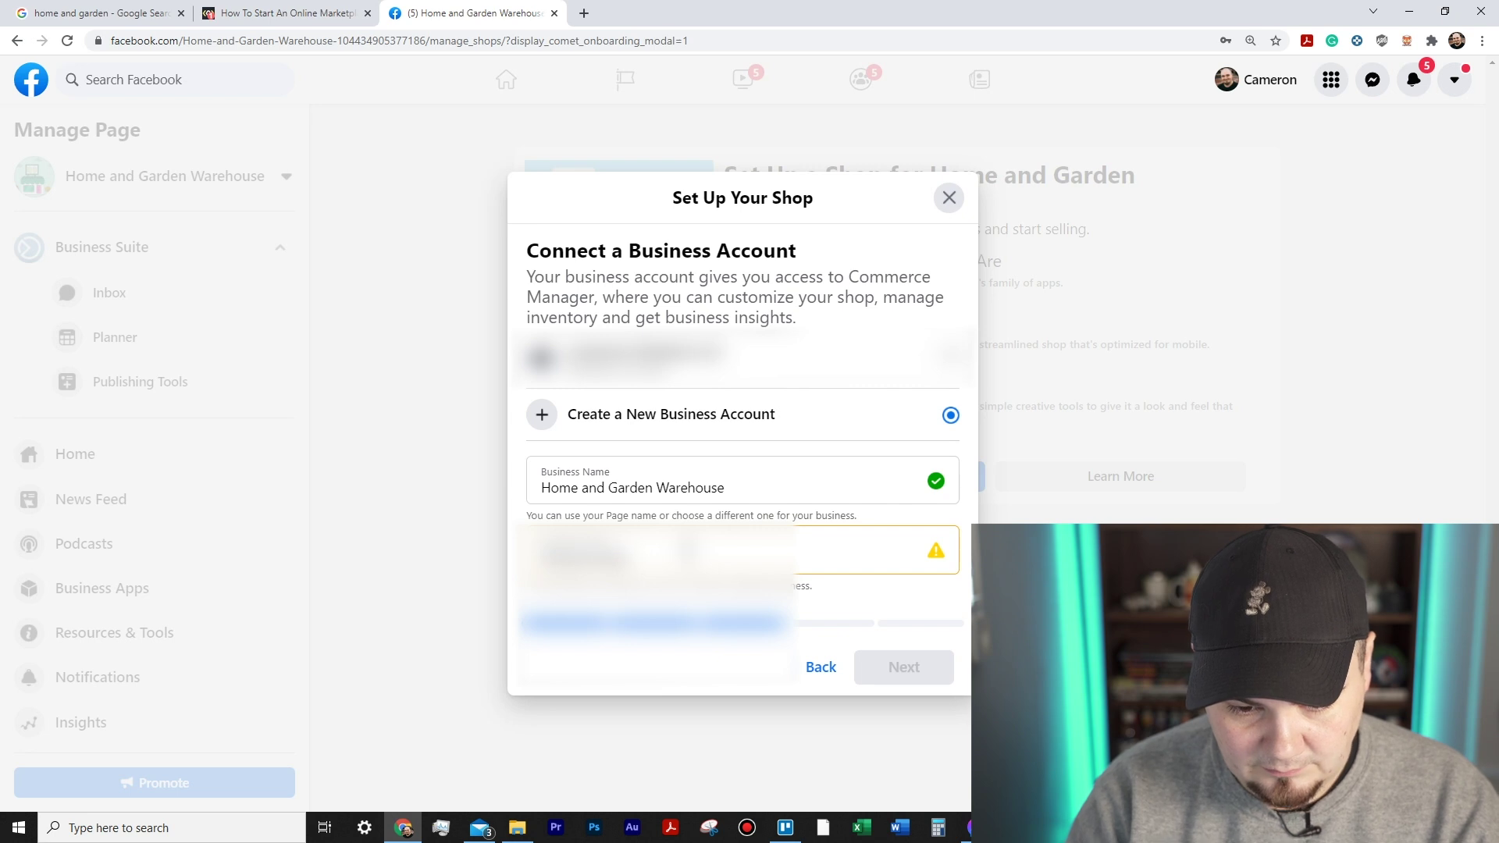
type("gmai")
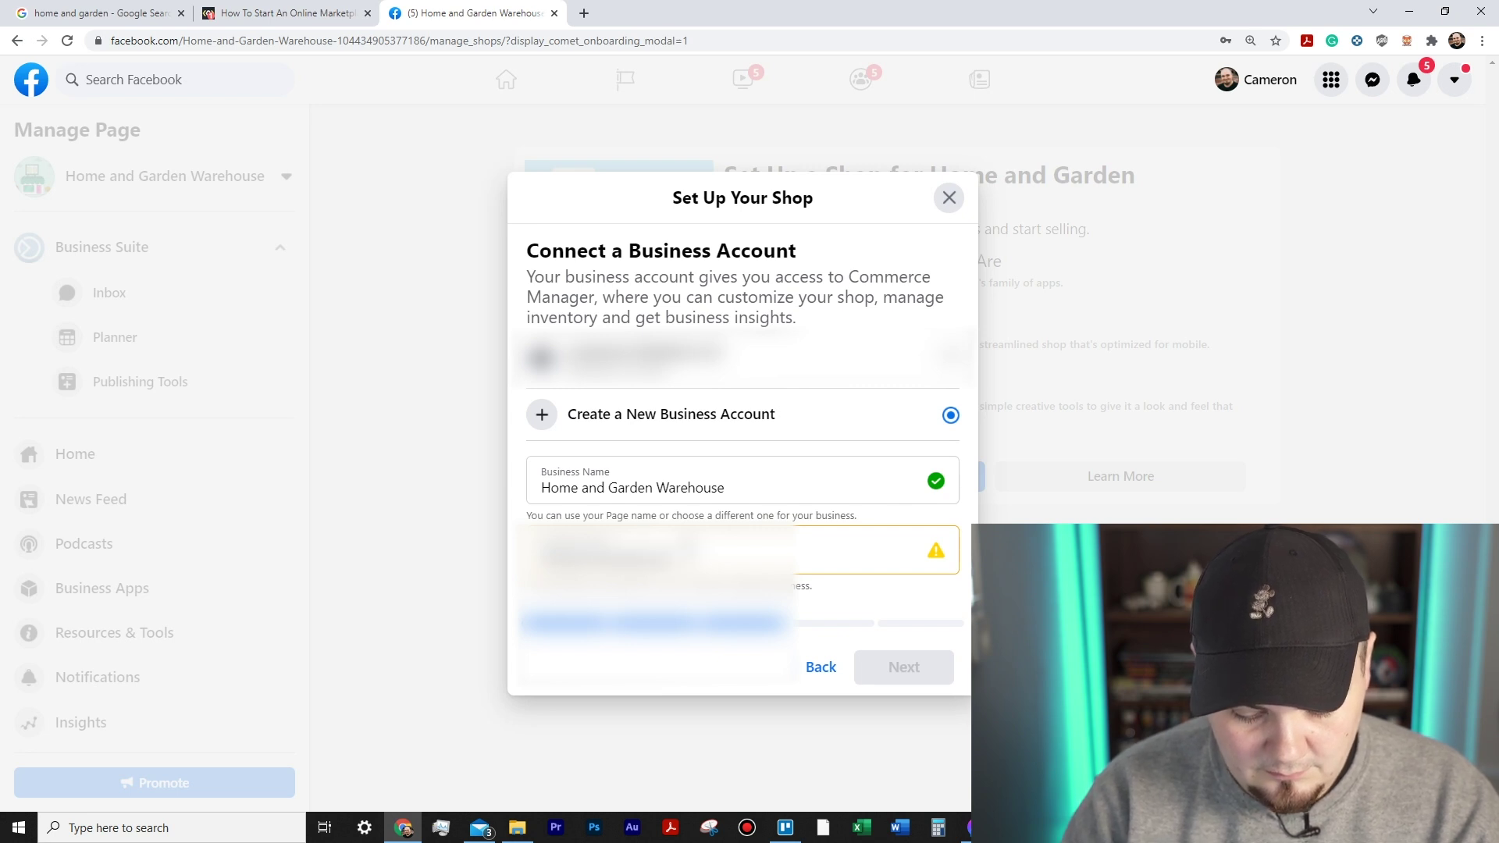
type("l.com")
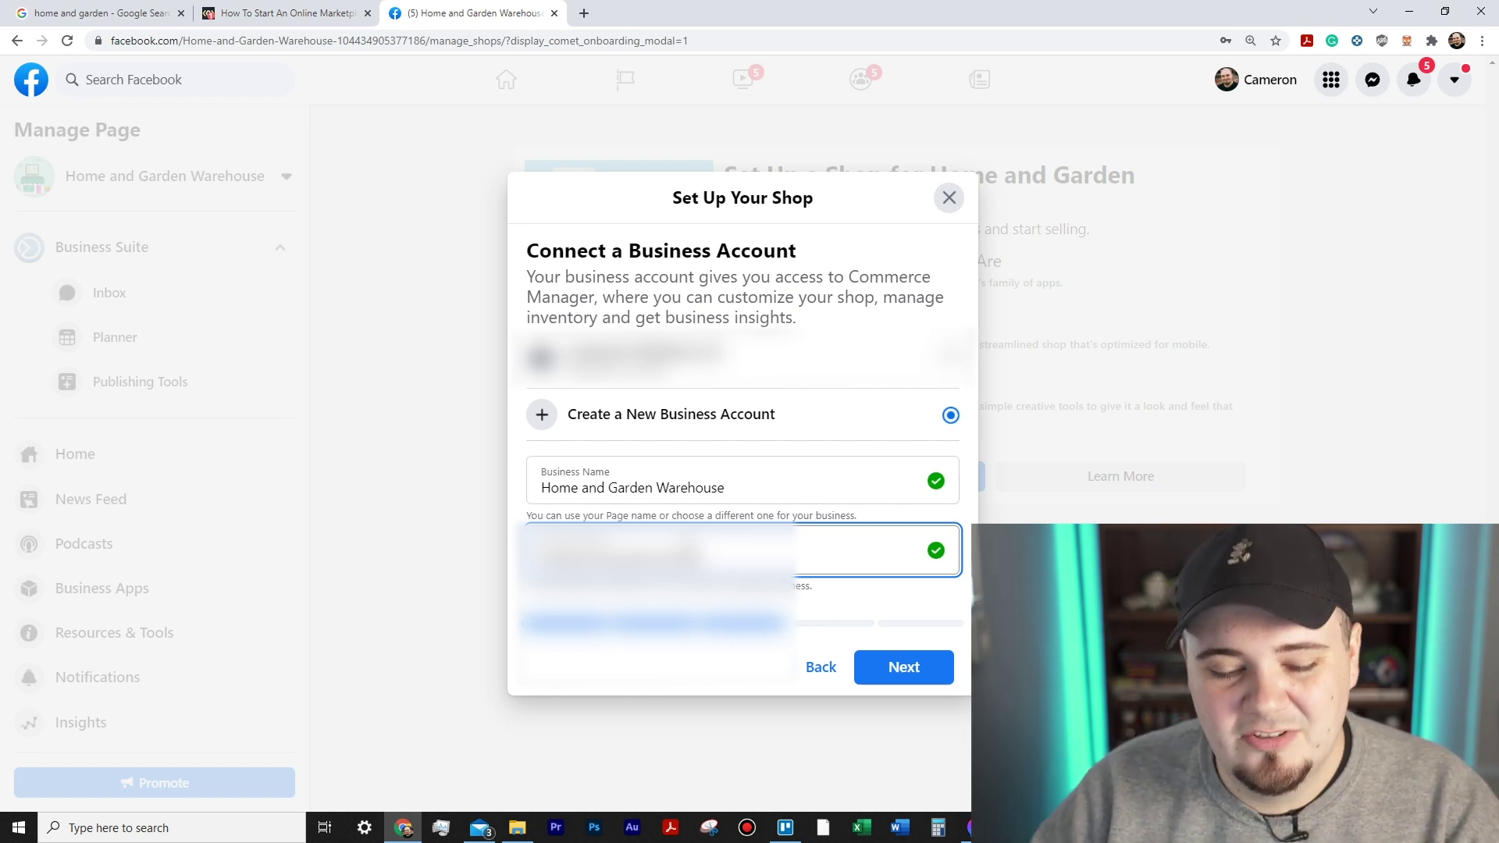
left_click(902, 674)
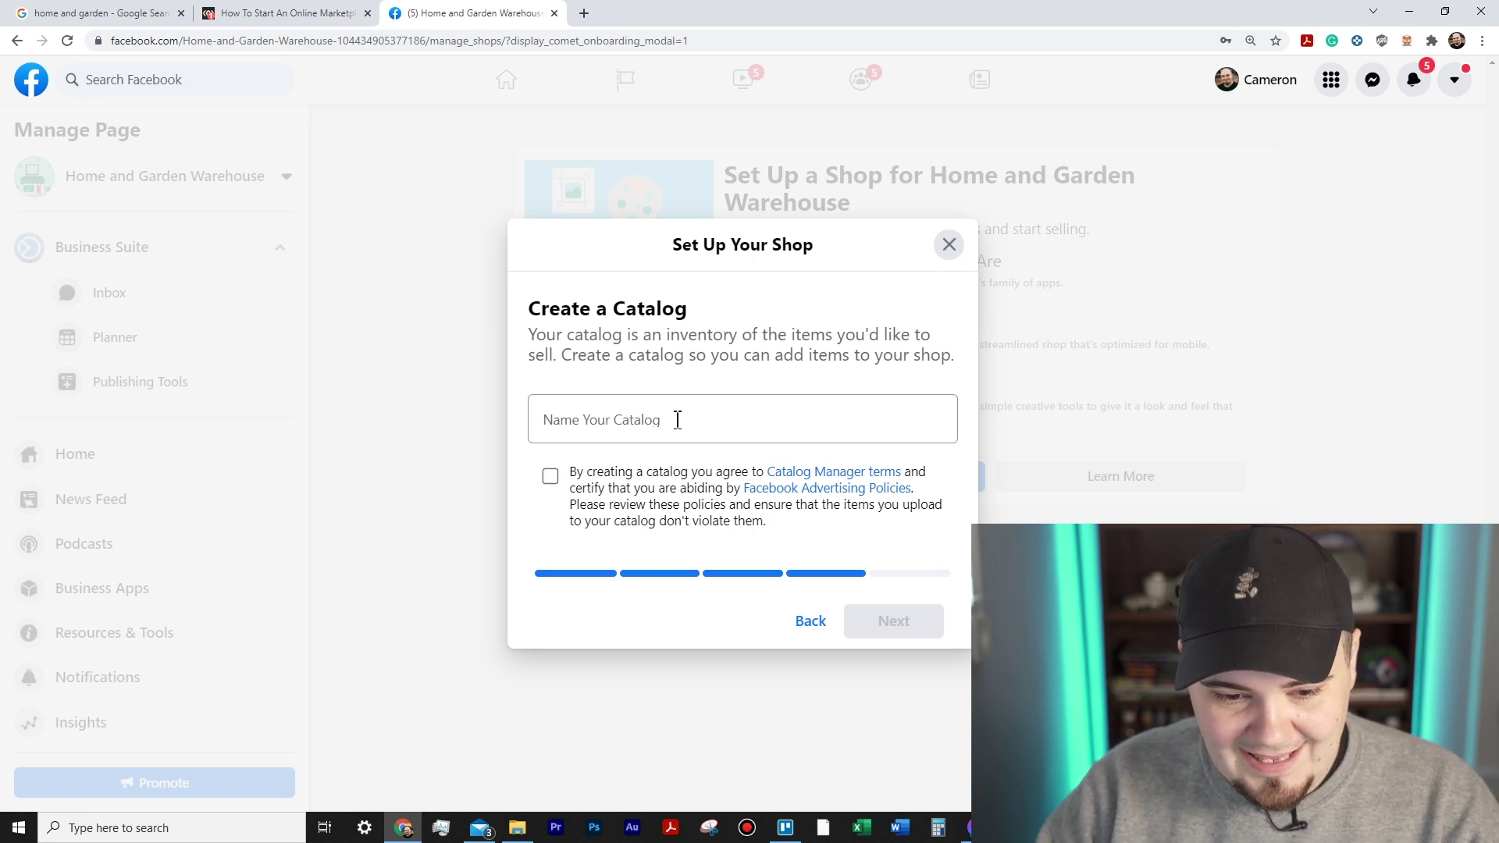
Accept the catalog terms and name the new catalog 'Home garden'.
left_click(551, 477)
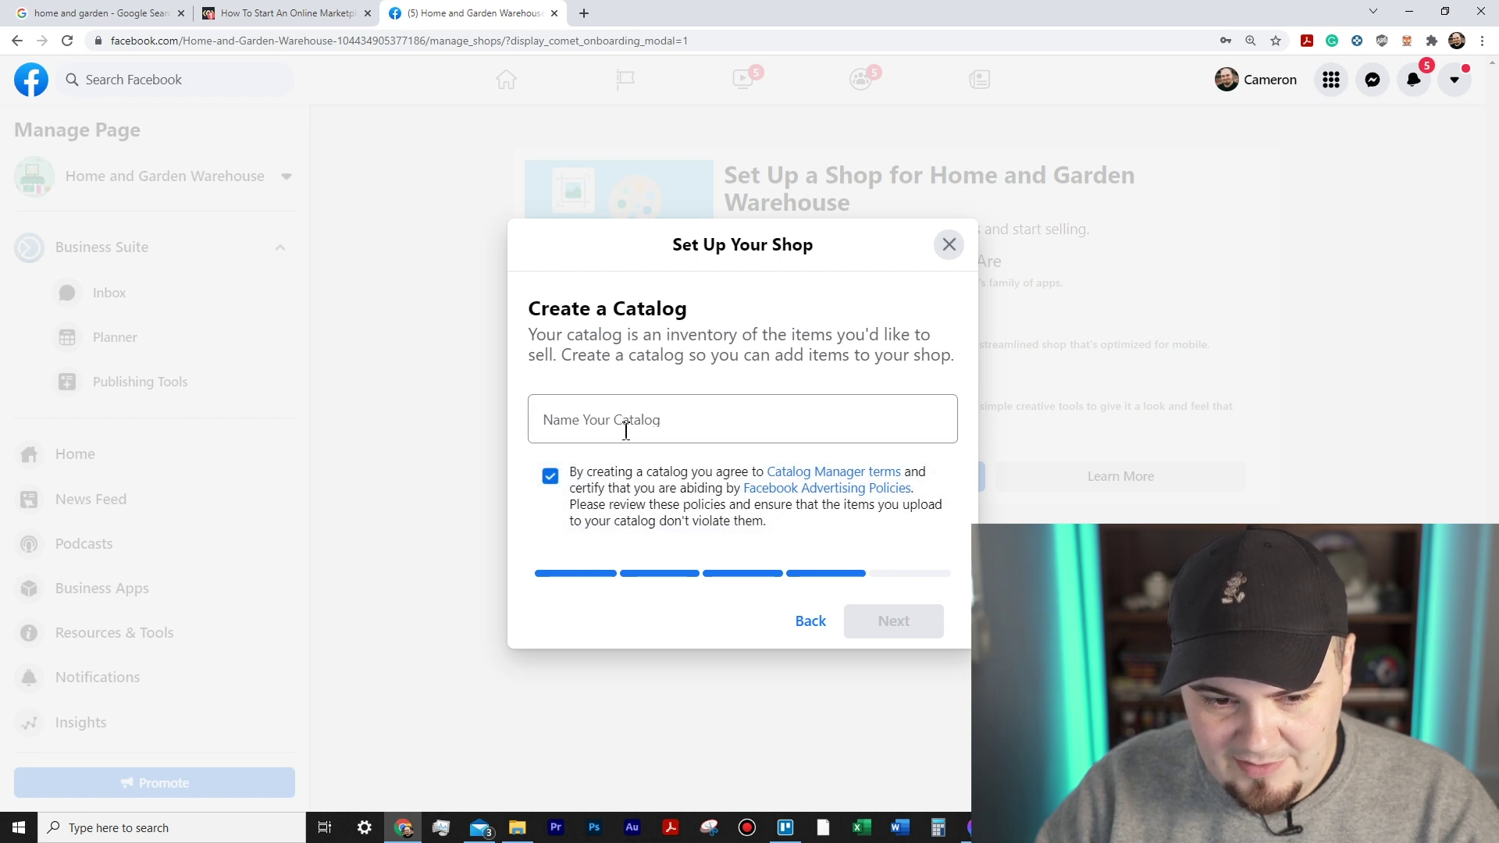
left_click(688, 422)
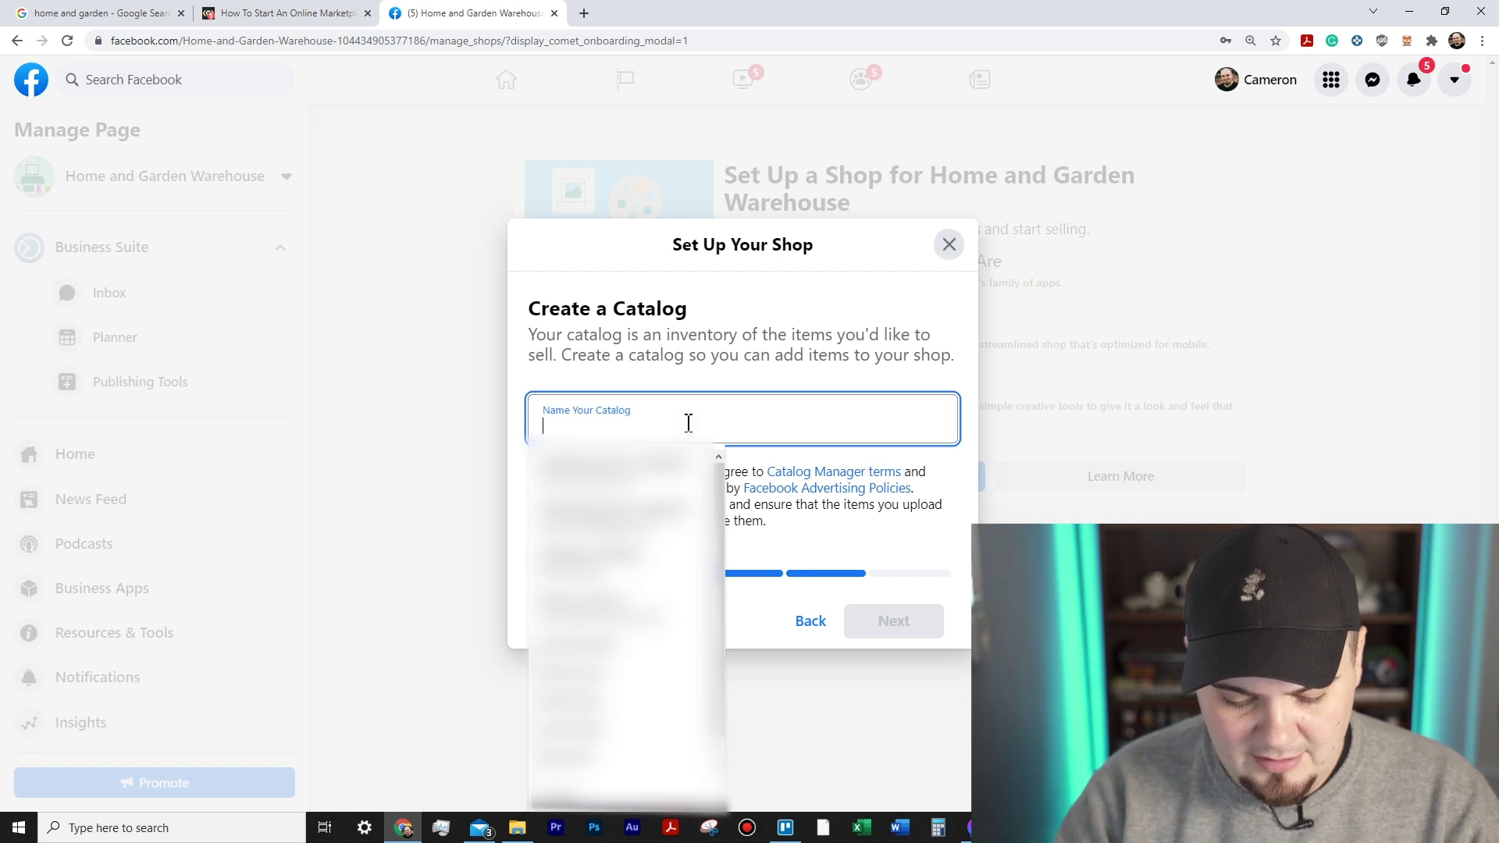
type("Home c")
key("BackSpace")
type("garden")
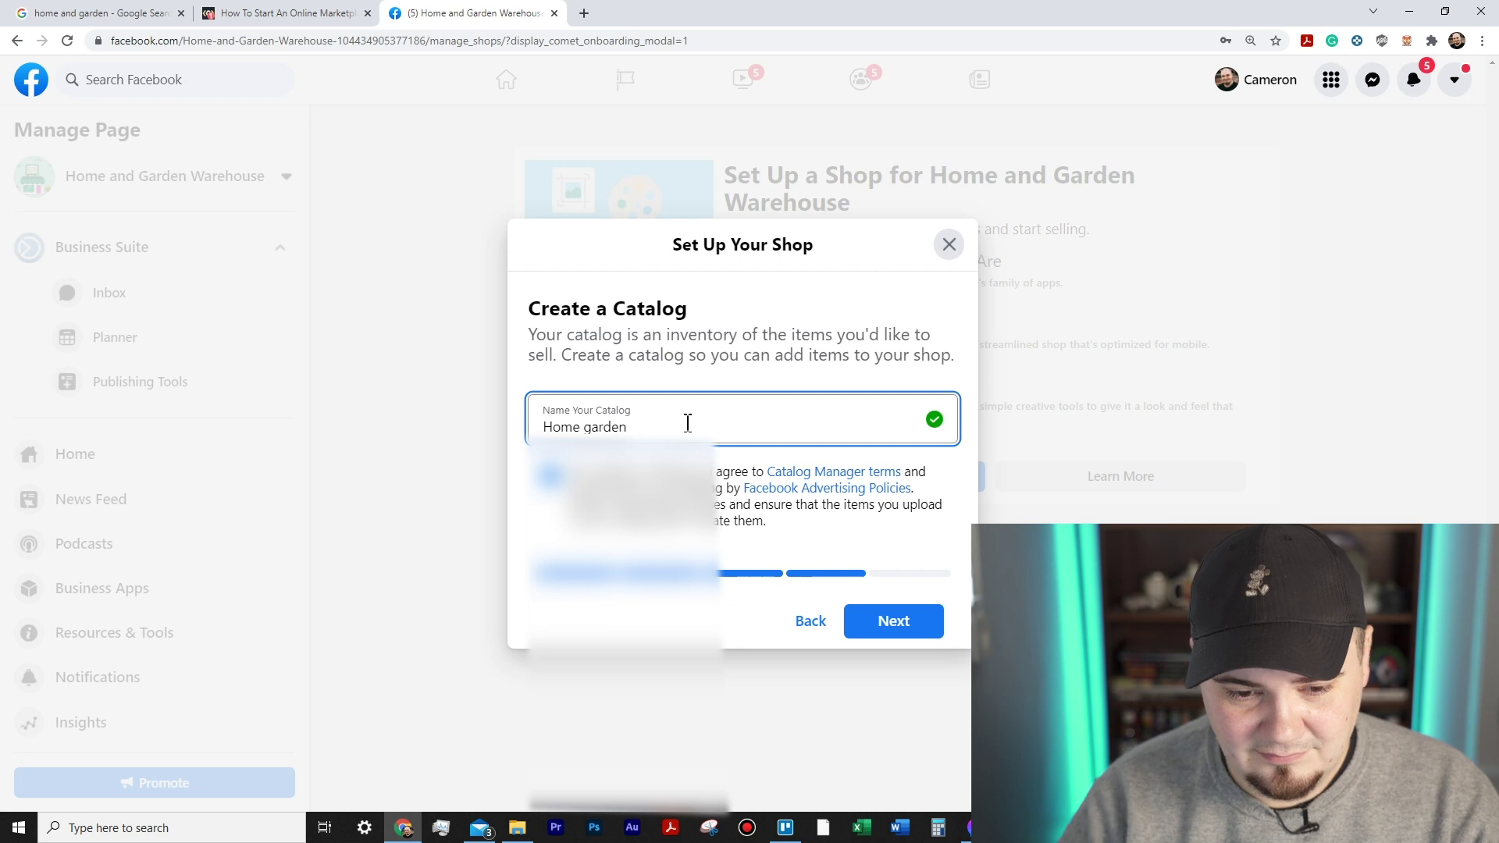
left_click(895, 621)
scroll(869, 527, "down", 2)
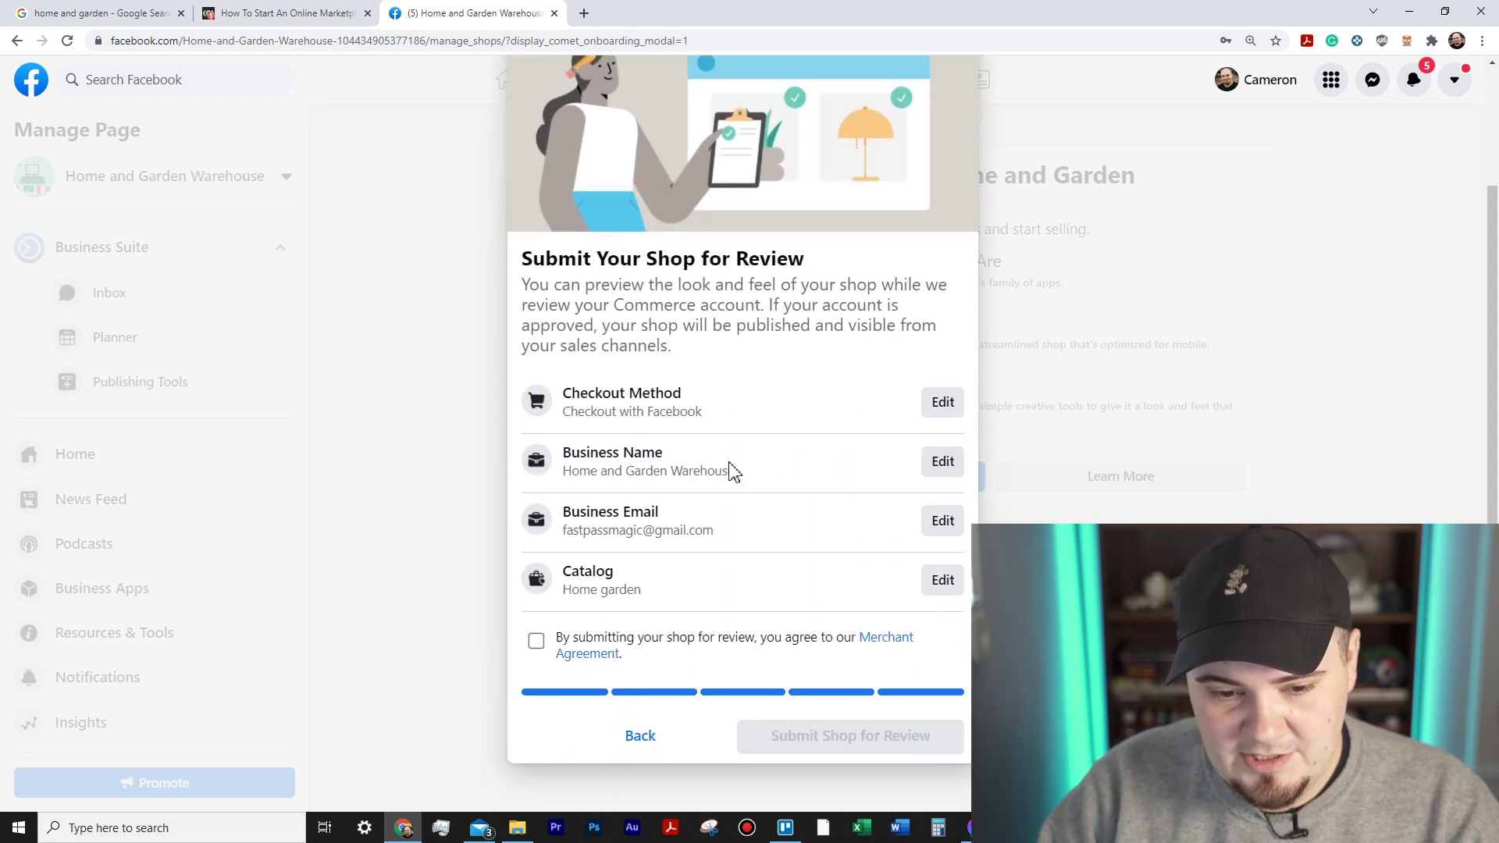
Tick the Merchant Agreement checkbox and submit the Home and Garden Warehouse shop for review.
scroll(813, 475, "up", 1)
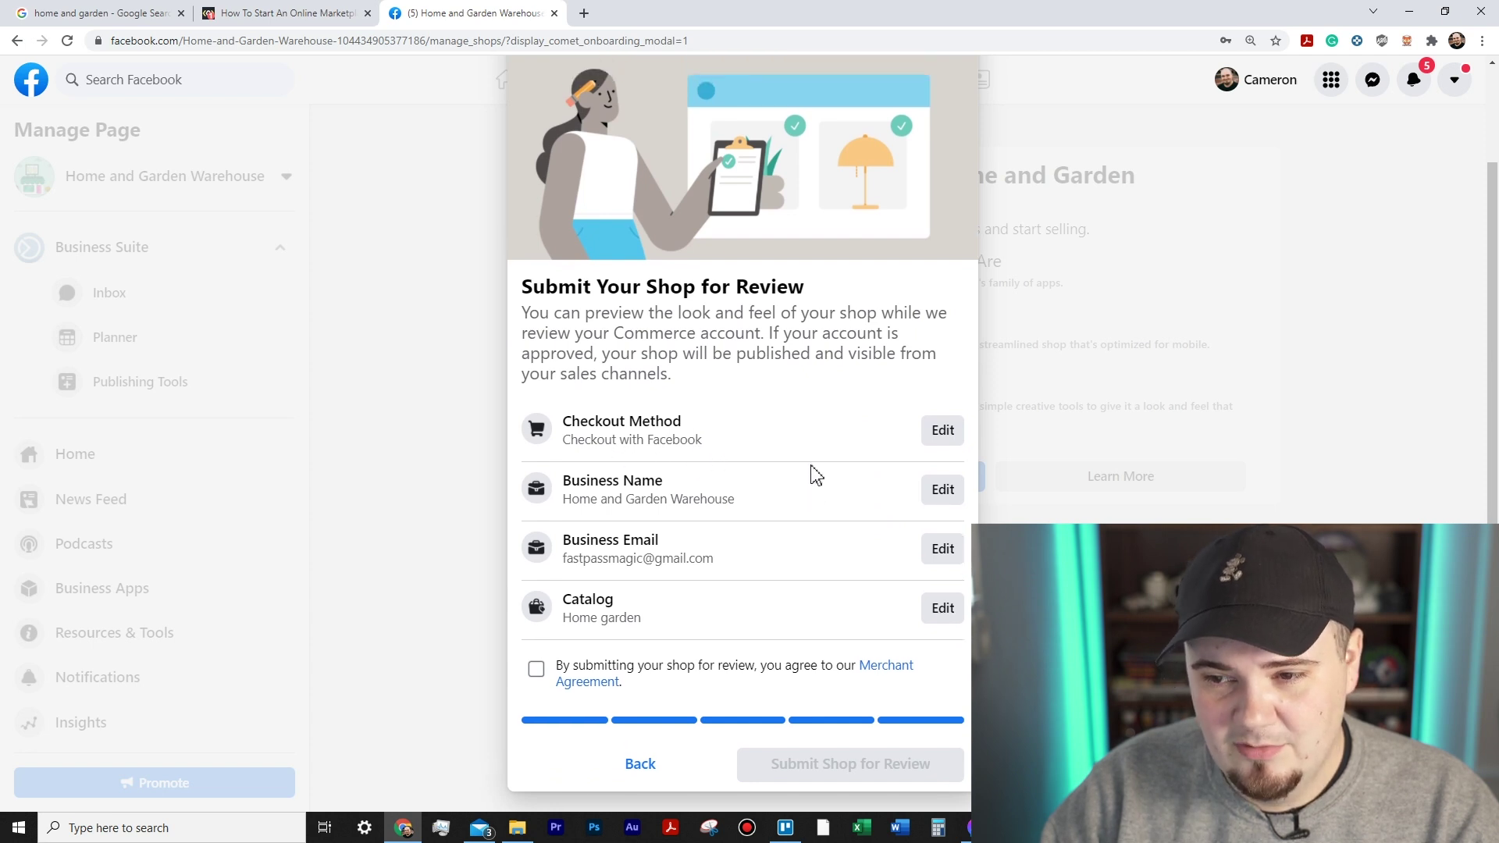
scroll(813, 474, "up", 1)
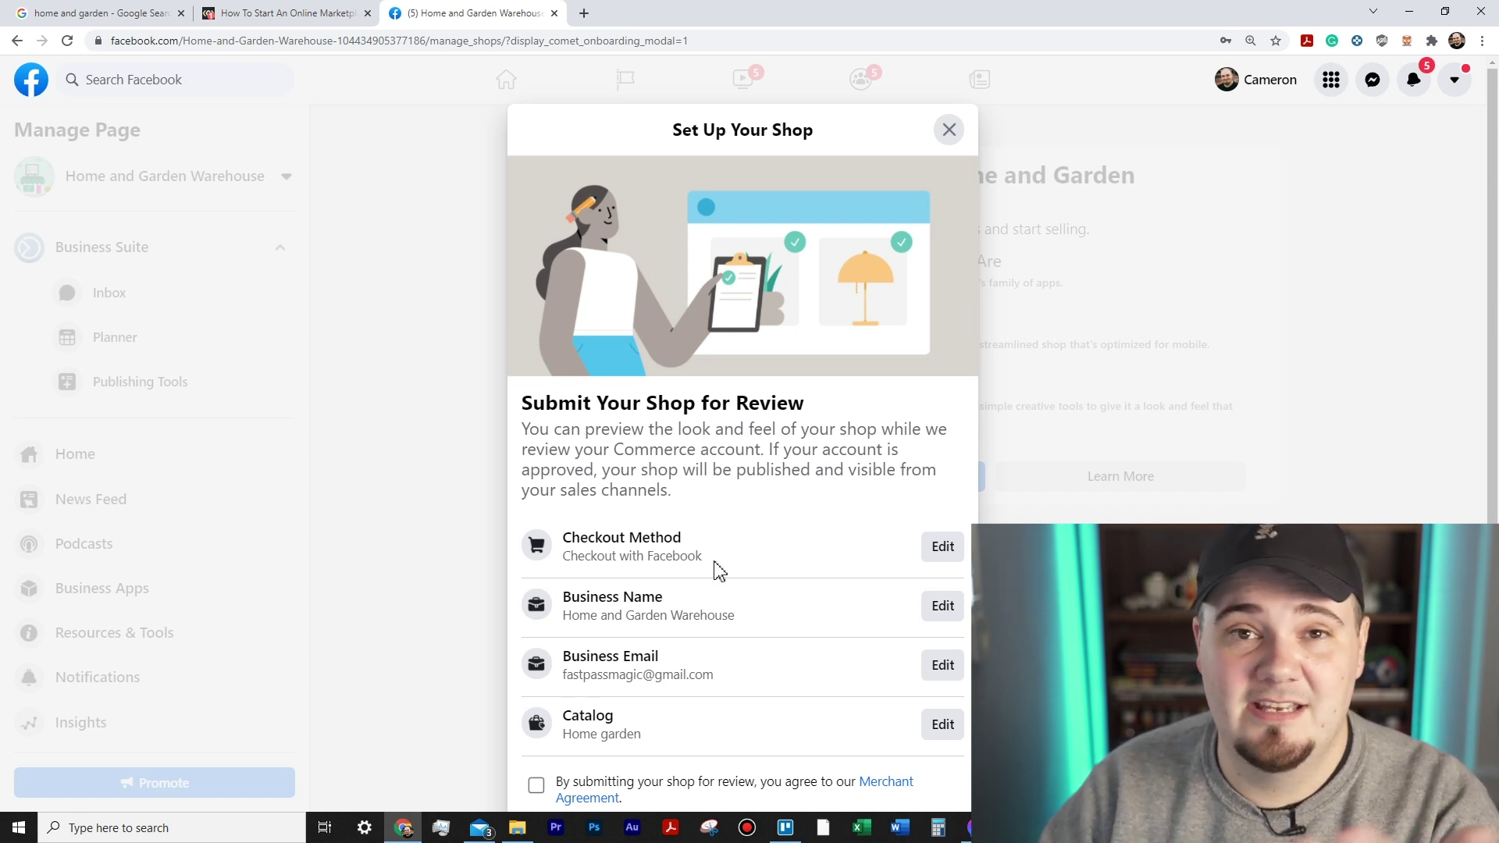
scroll(717, 570, "down", 2)
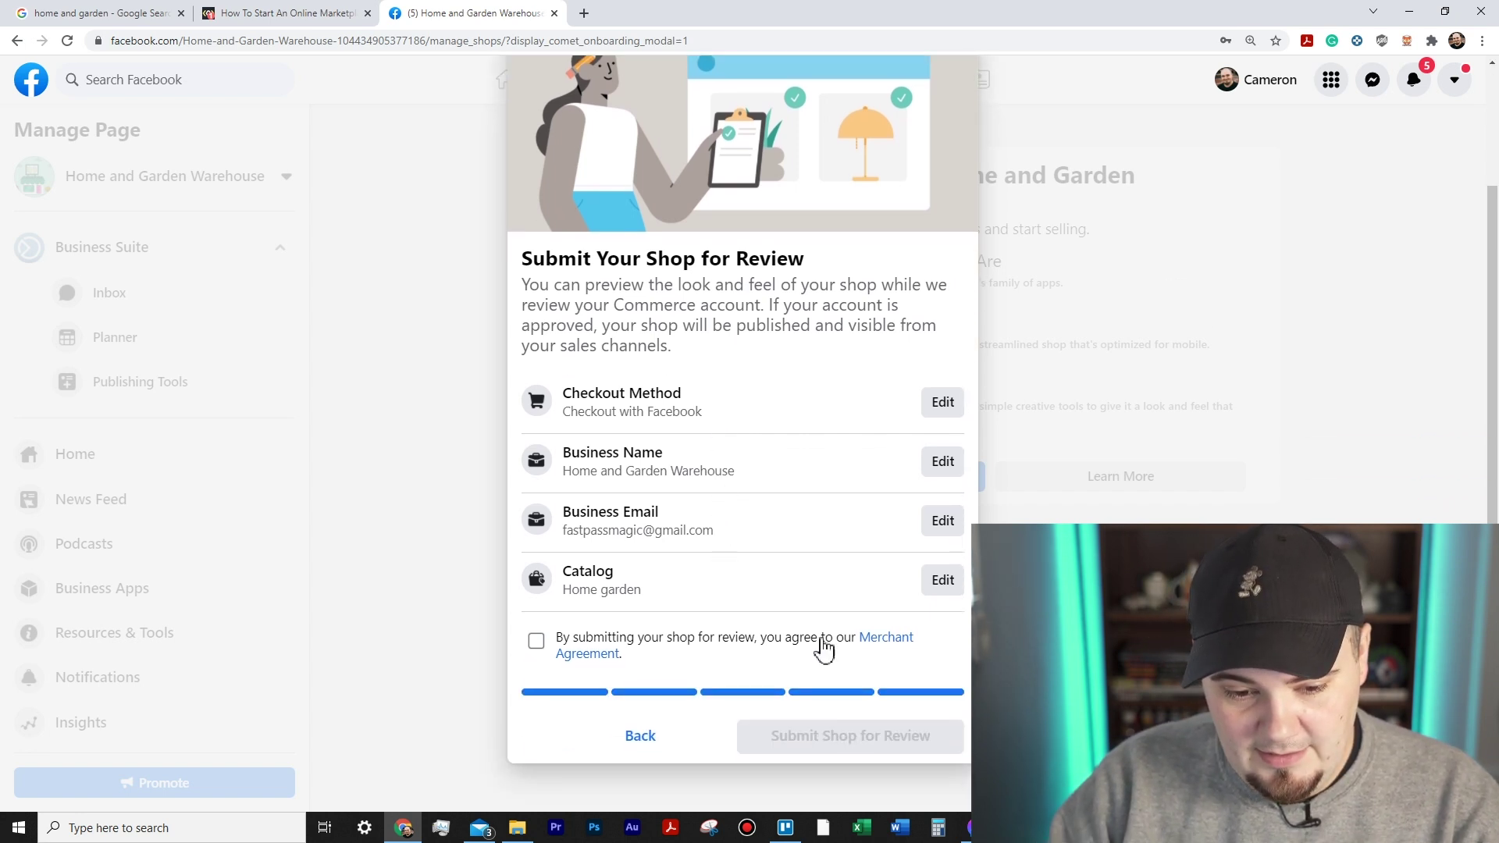
left_click(538, 642)
left_click(862, 748)
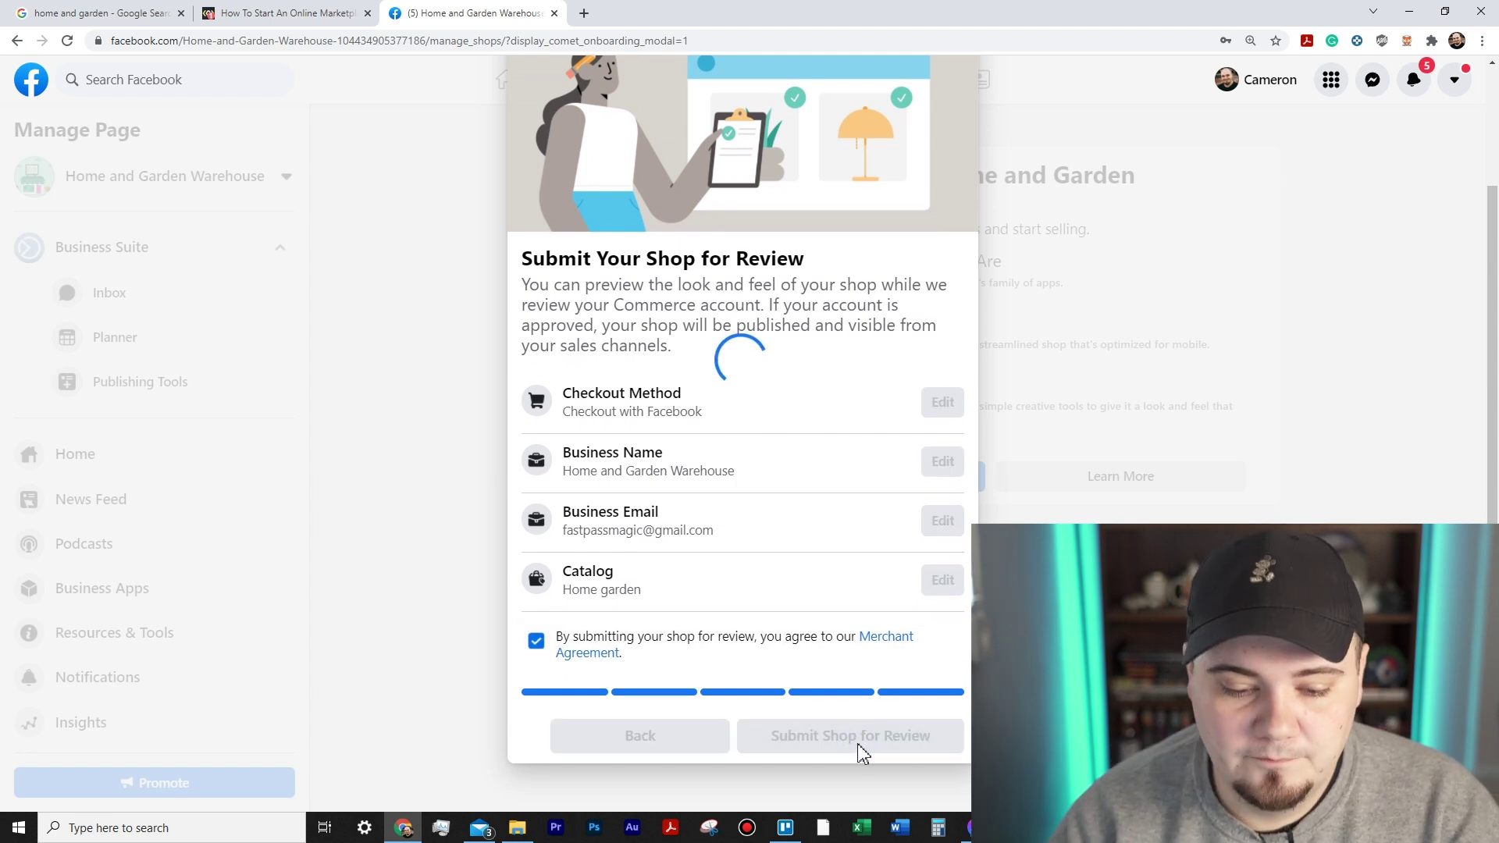
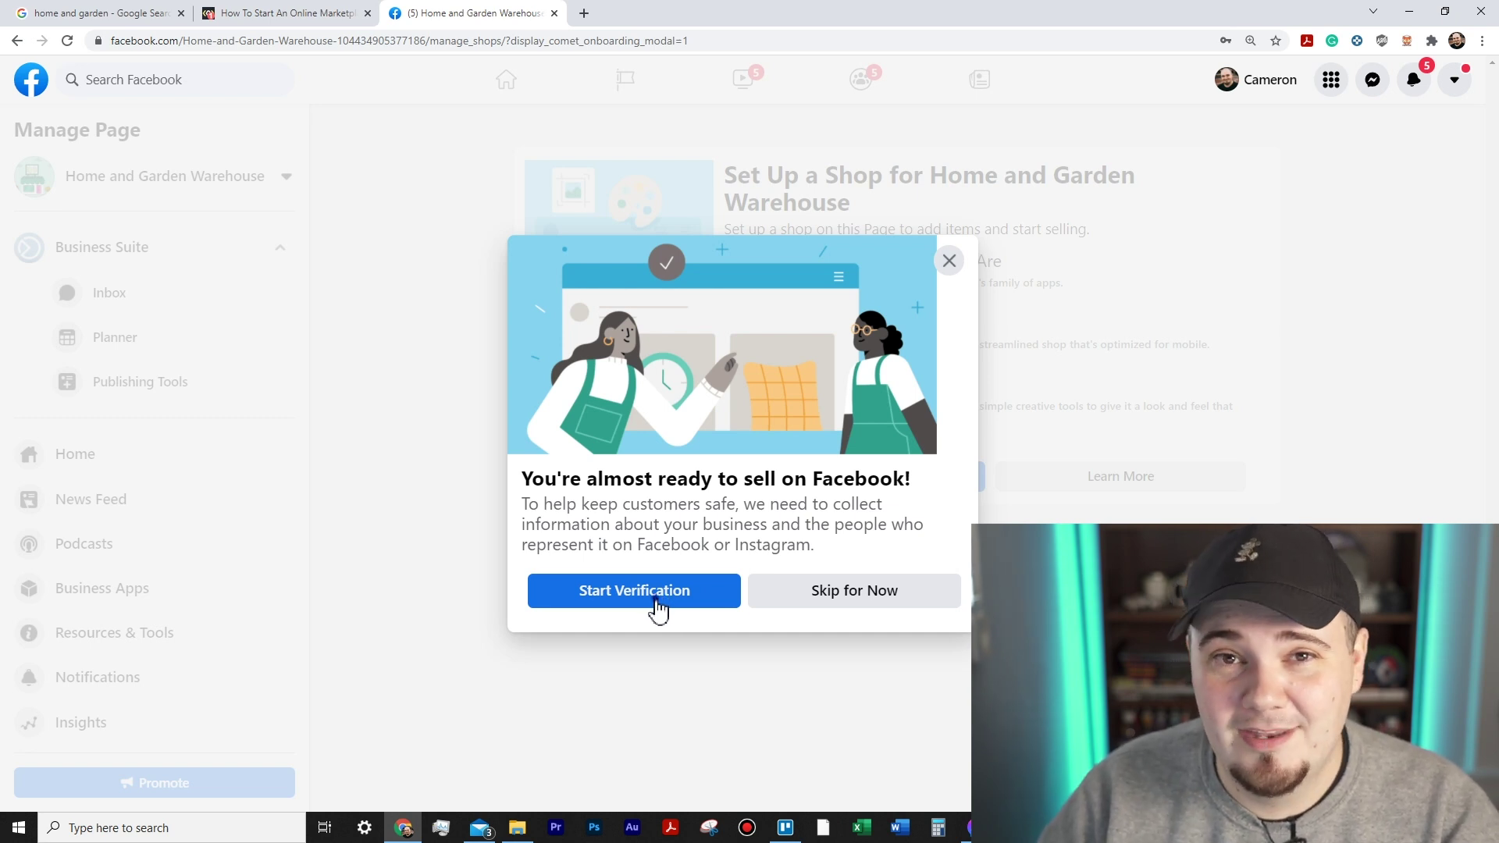
Start business verification, then exit the organization details form and leave without saving progress.
left_click(658, 608)
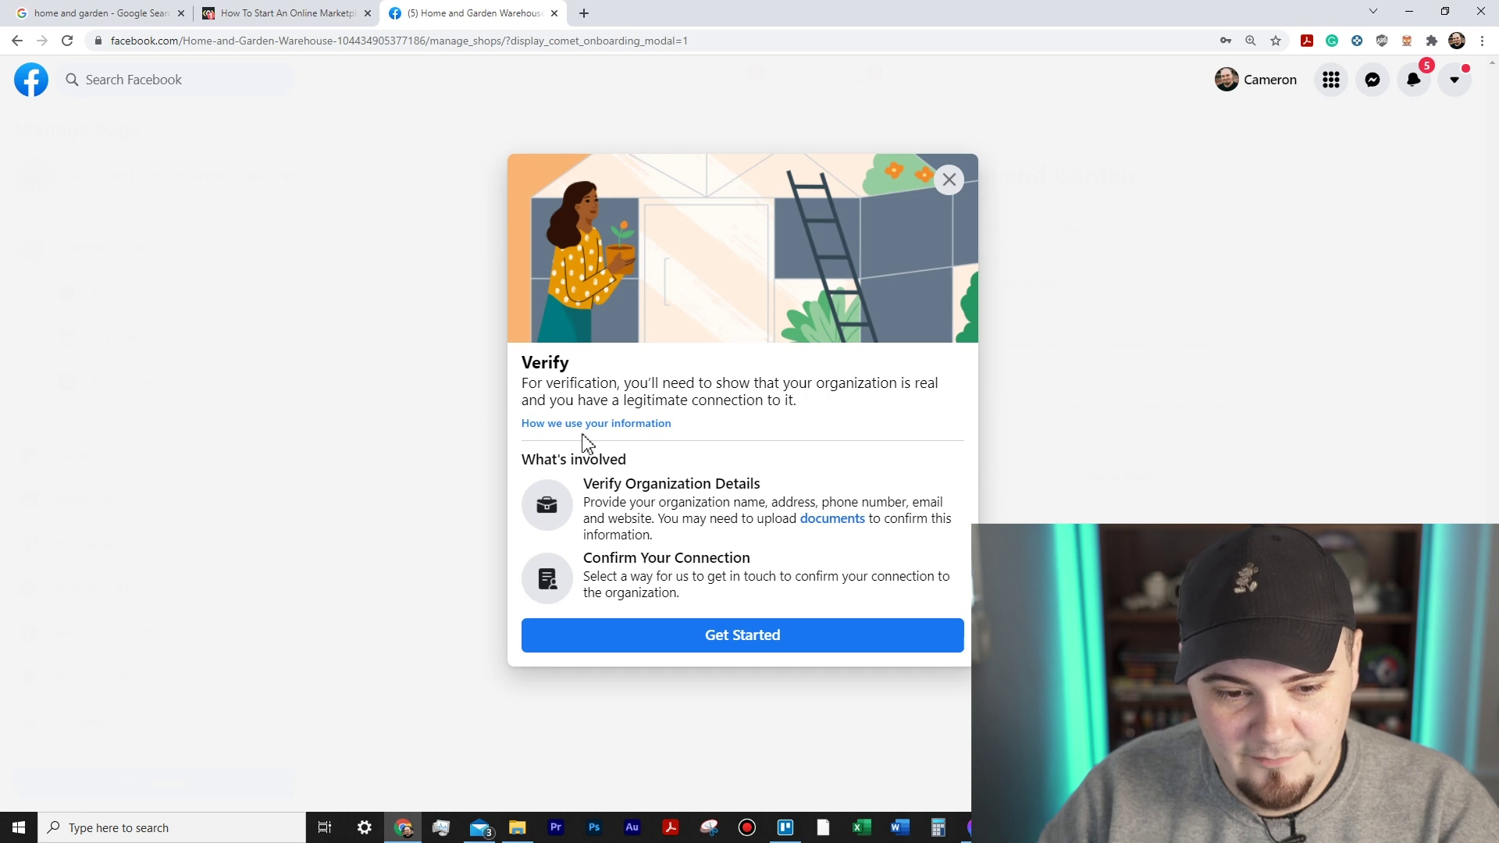
left_click(771, 645)
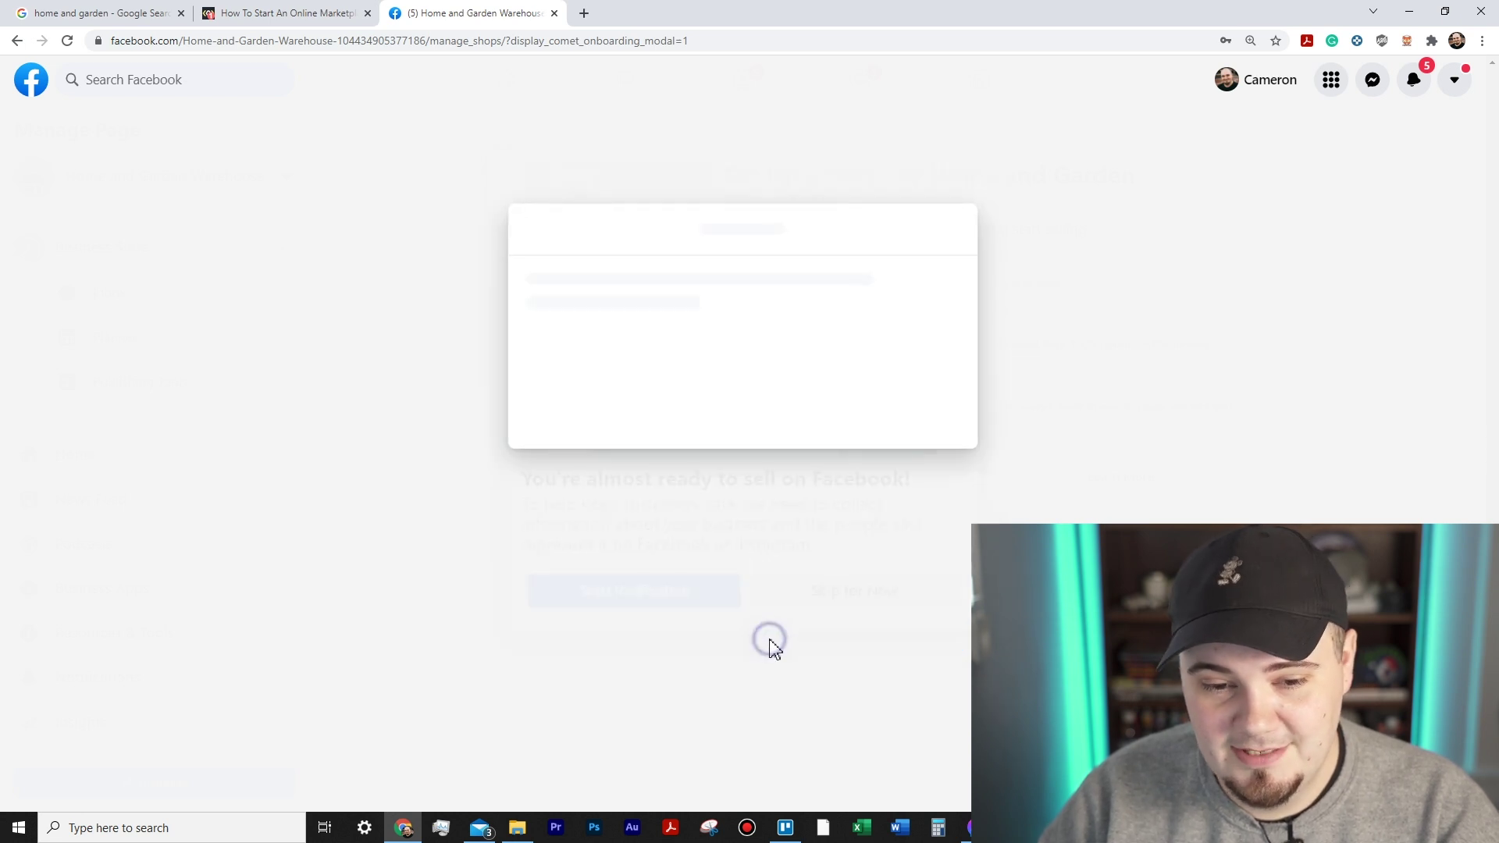
left_click(895, 346)
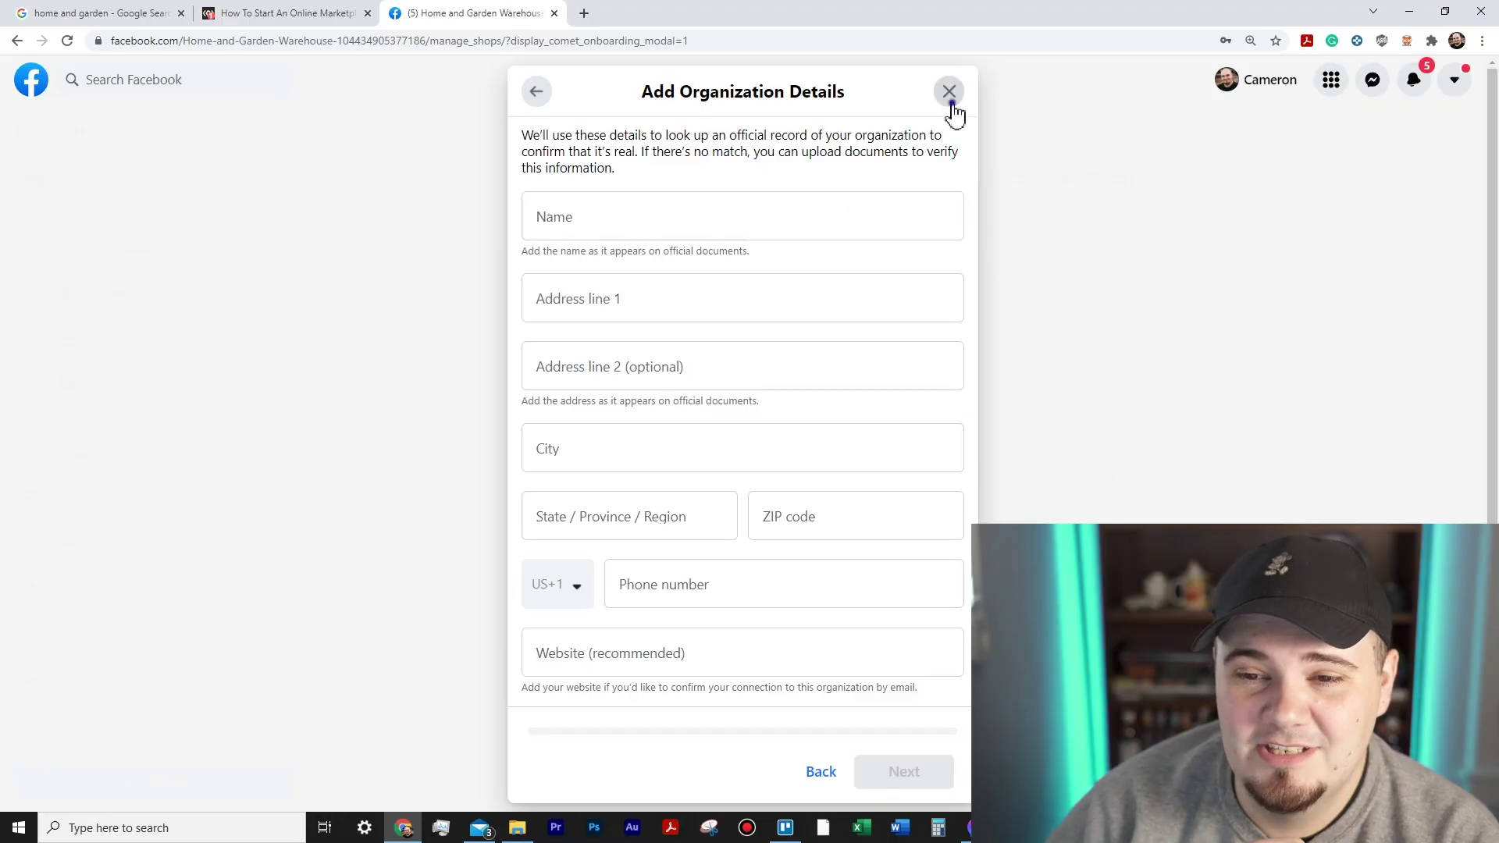
left_click(948, 96)
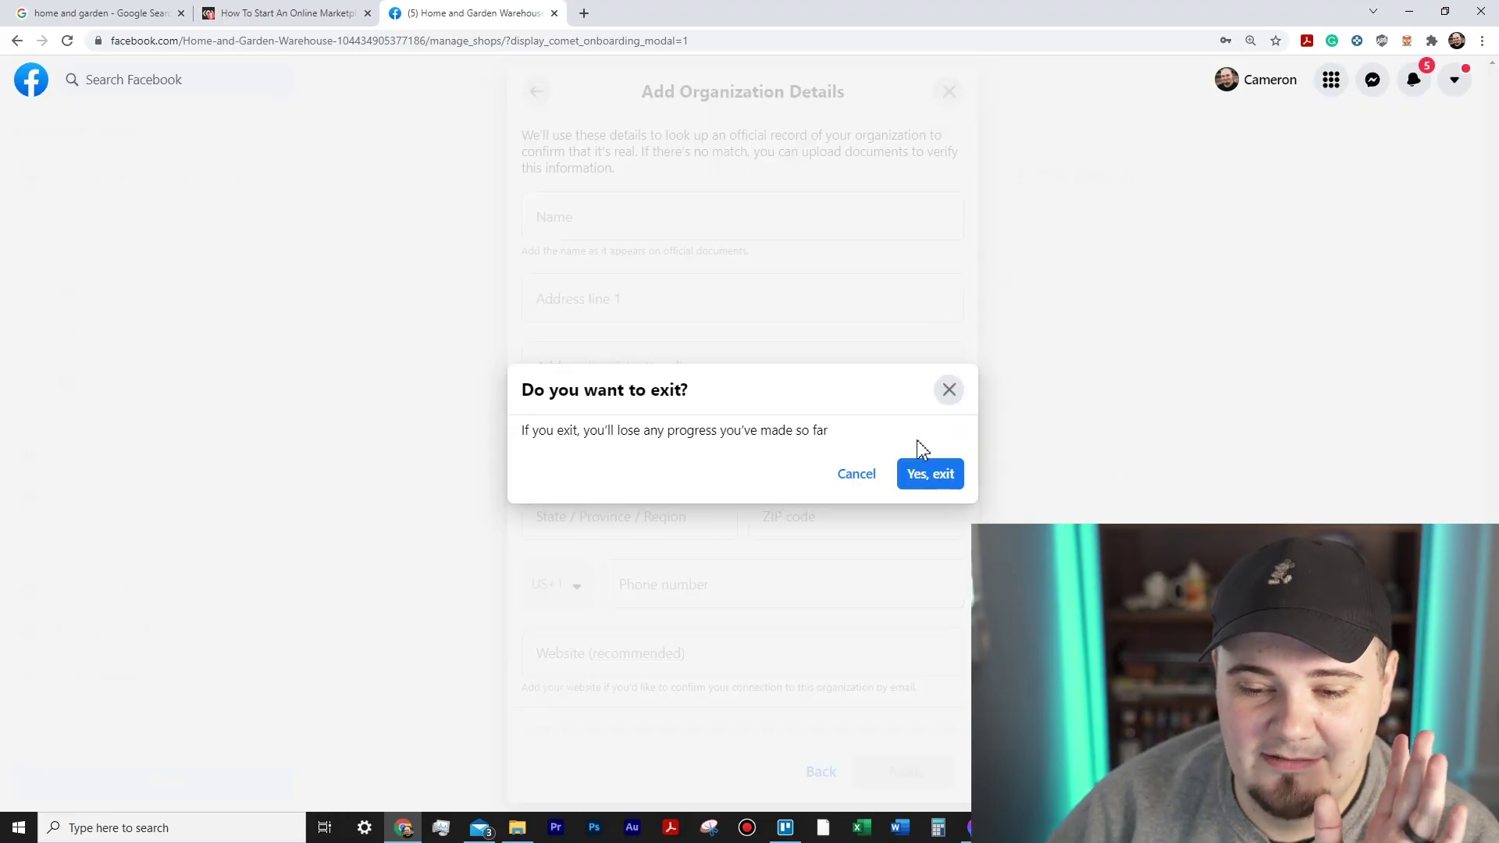
left_click(921, 472)
left_click(843, 129)
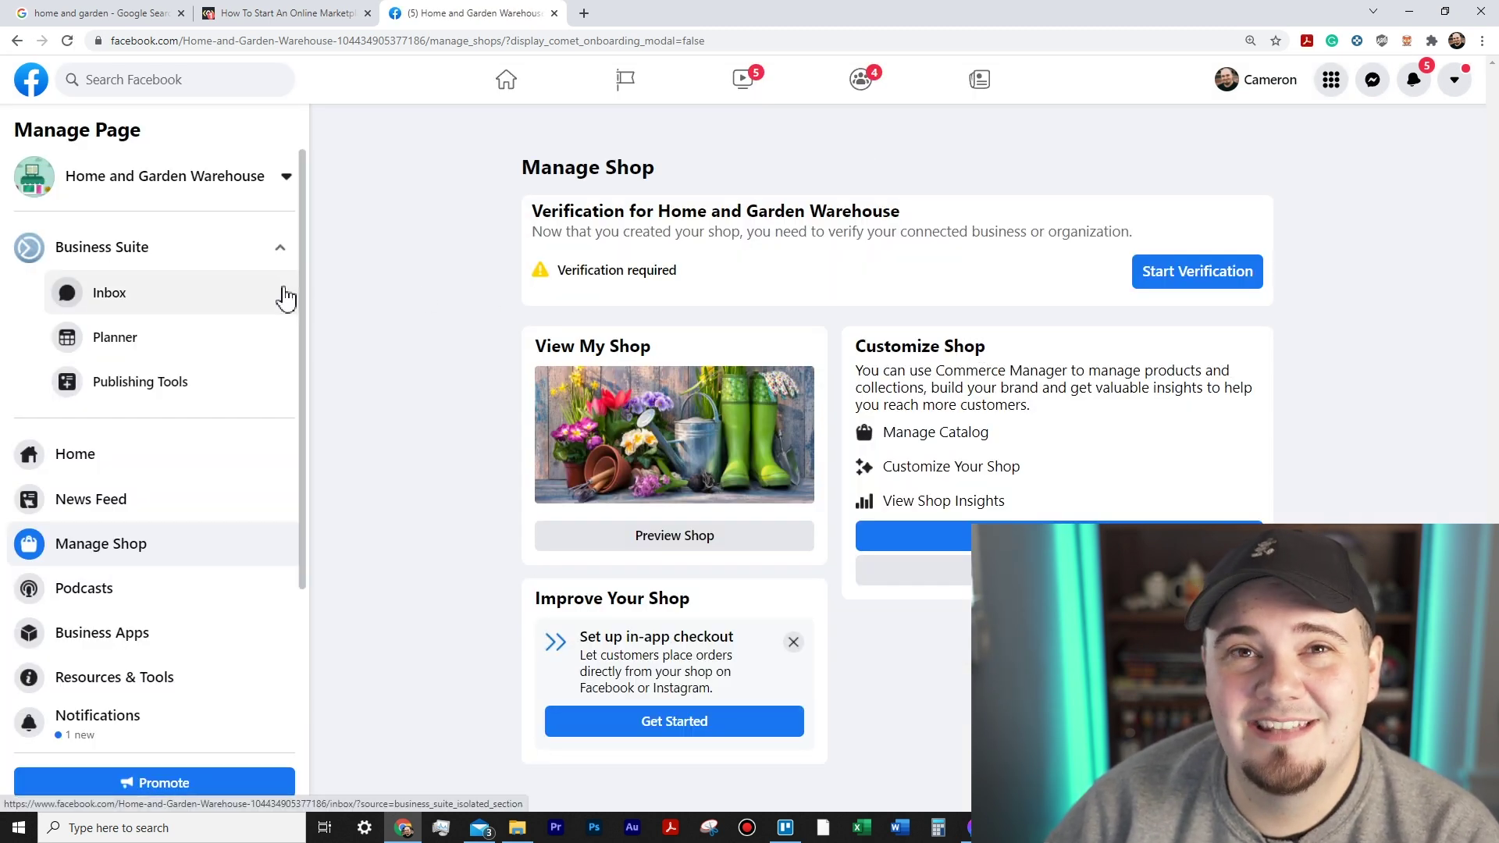
Open Commerce Manager from the Page's Business Suite, dismissing the goals popup.
left_click(97, 262)
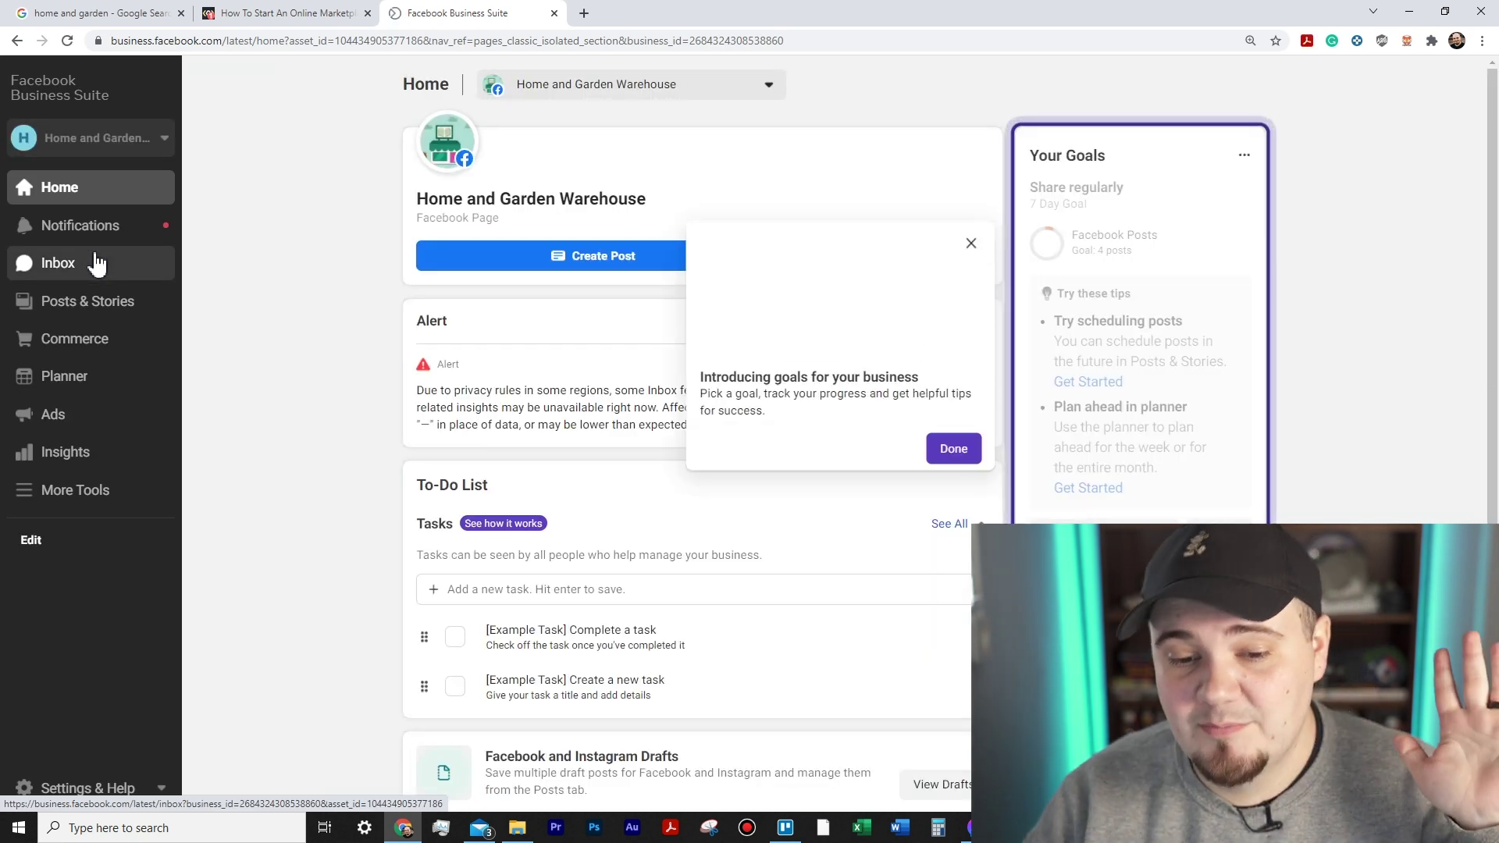
left_click(951, 451)
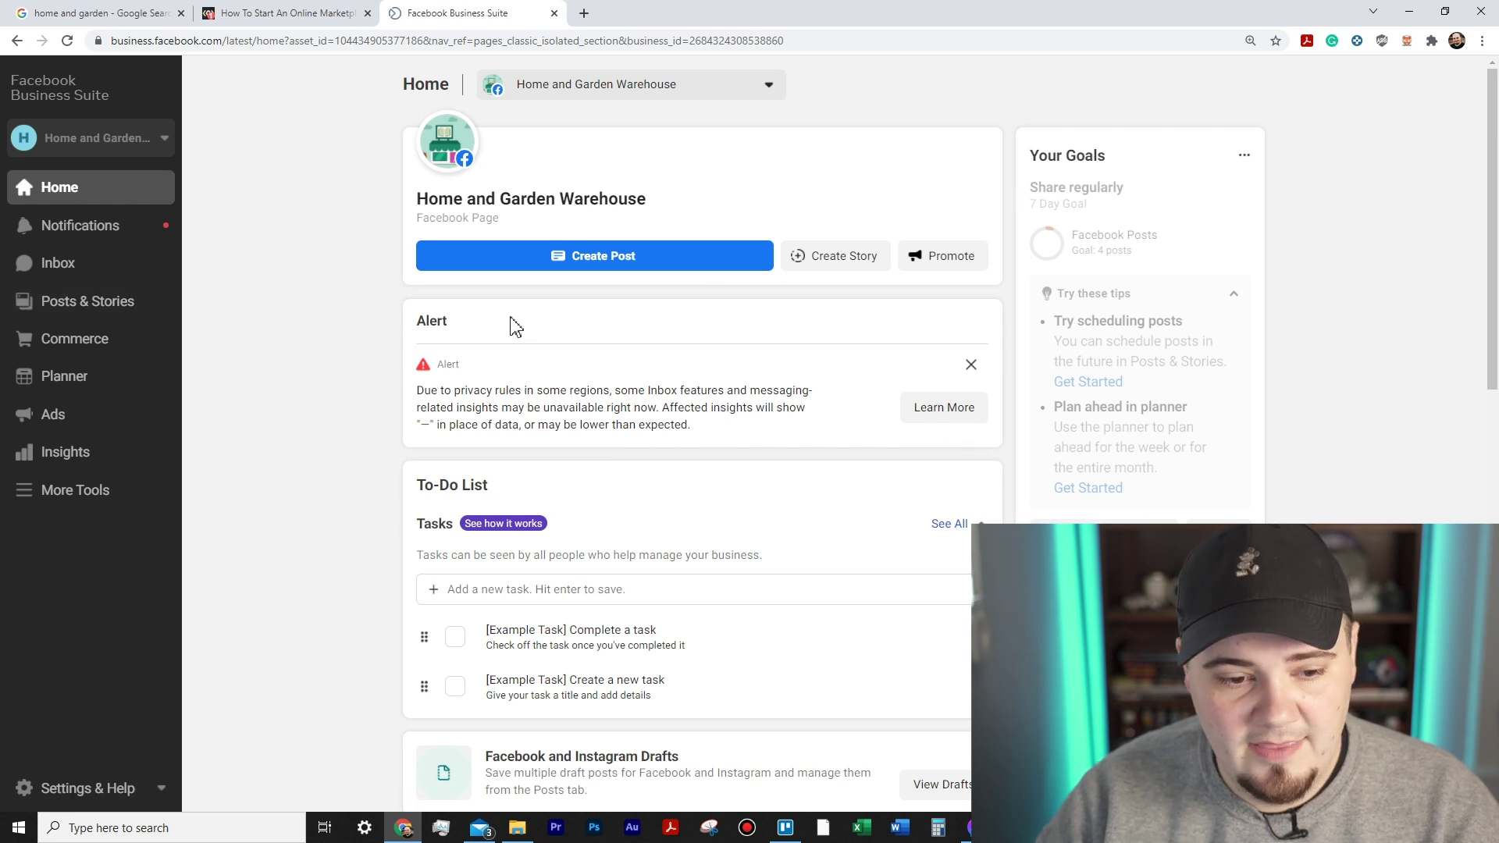
scroll(512, 325, "down", 1)
left_click(75, 341)
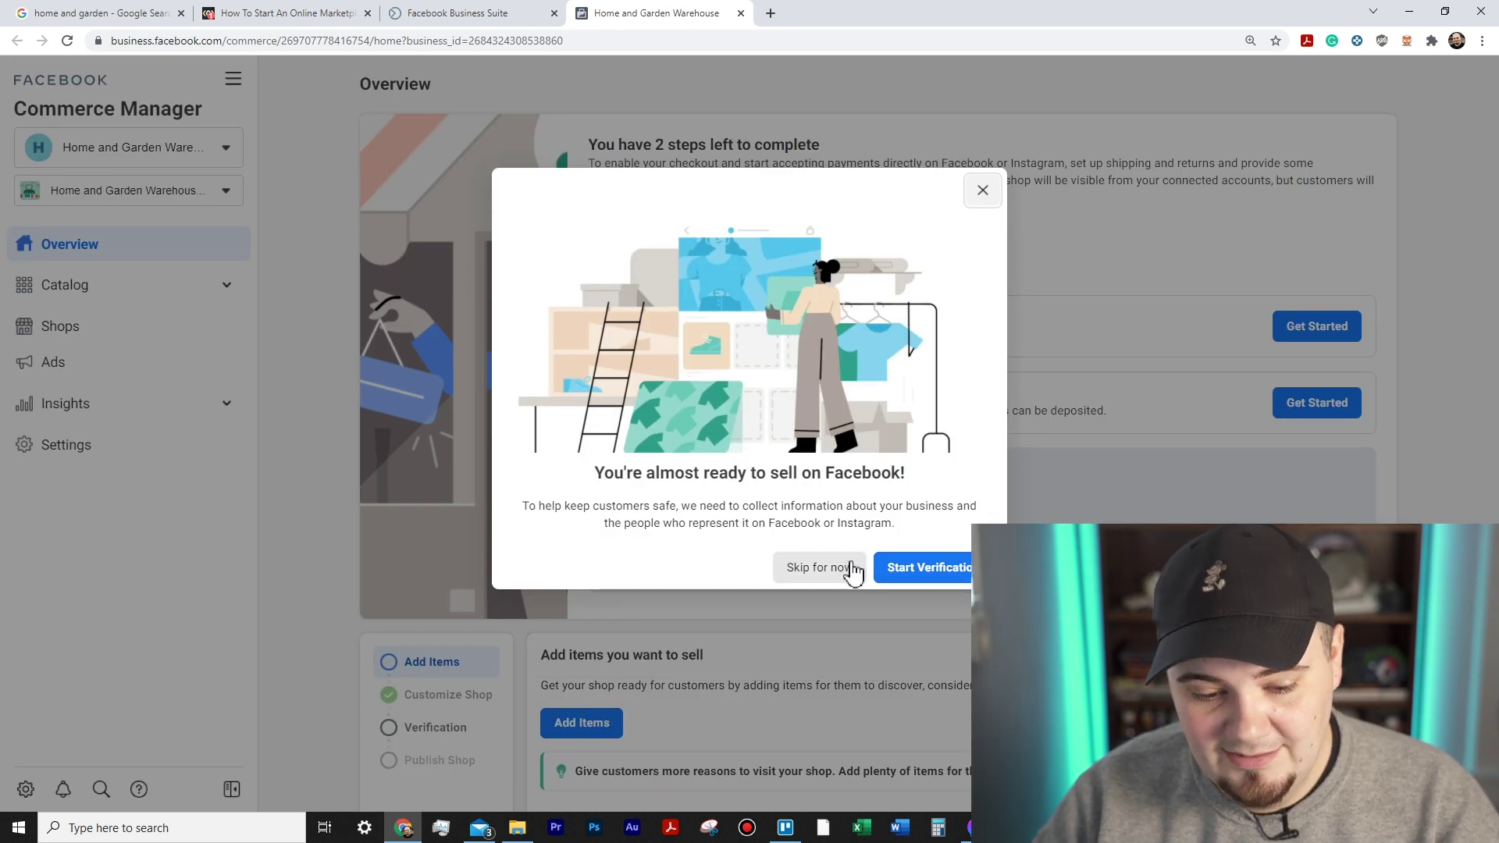
Skip the verification prompt, review the Overview, and open the connected Facebook Page in a new tab.
left_click(982, 192)
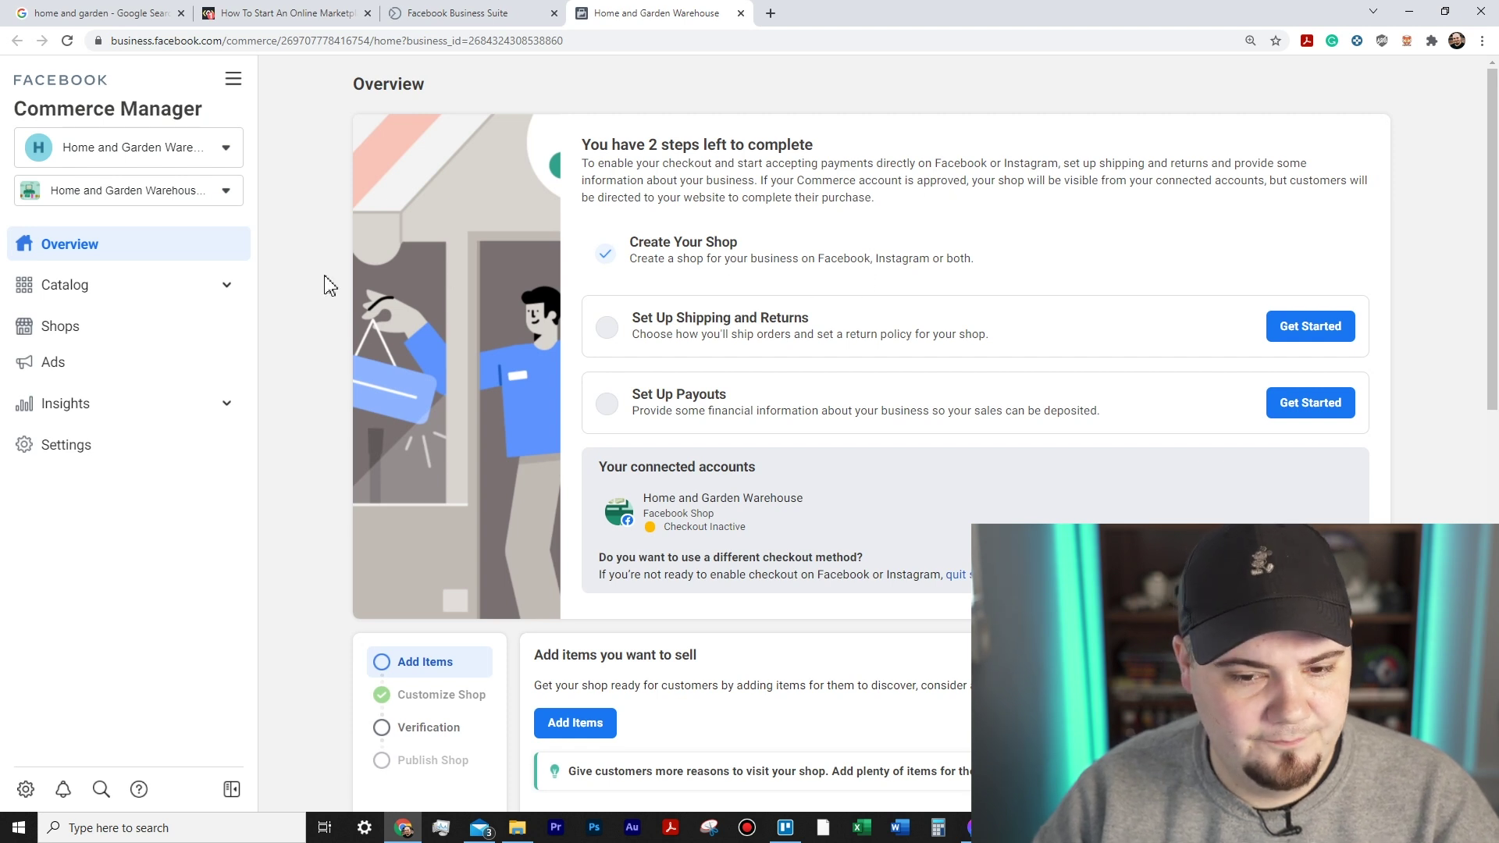
scroll(476, 287, "down", 2)
scroll(687, 195, "up", 1)
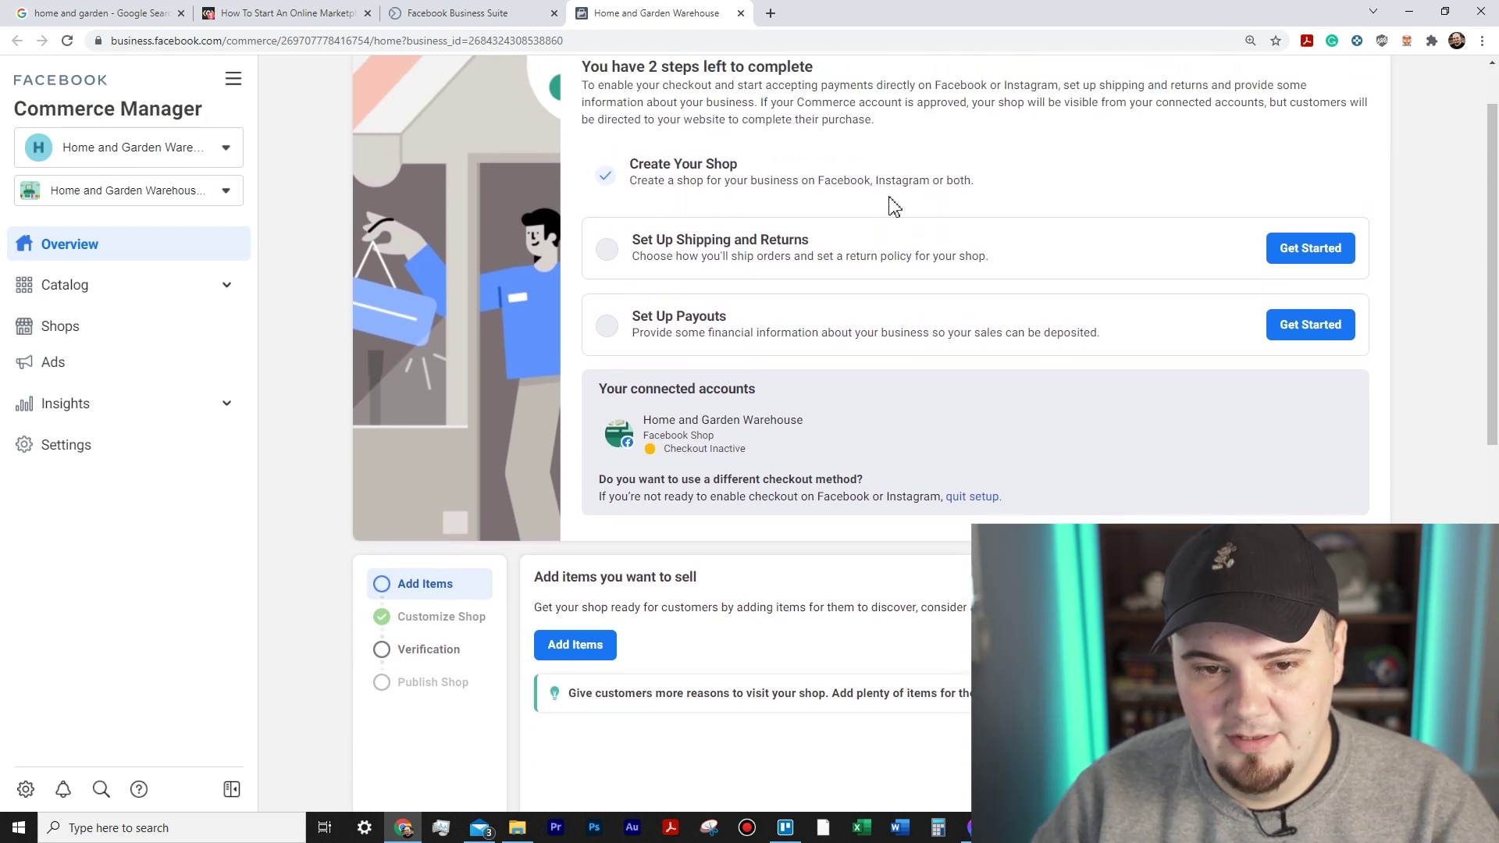
scroll(859, 205, "up", 1)
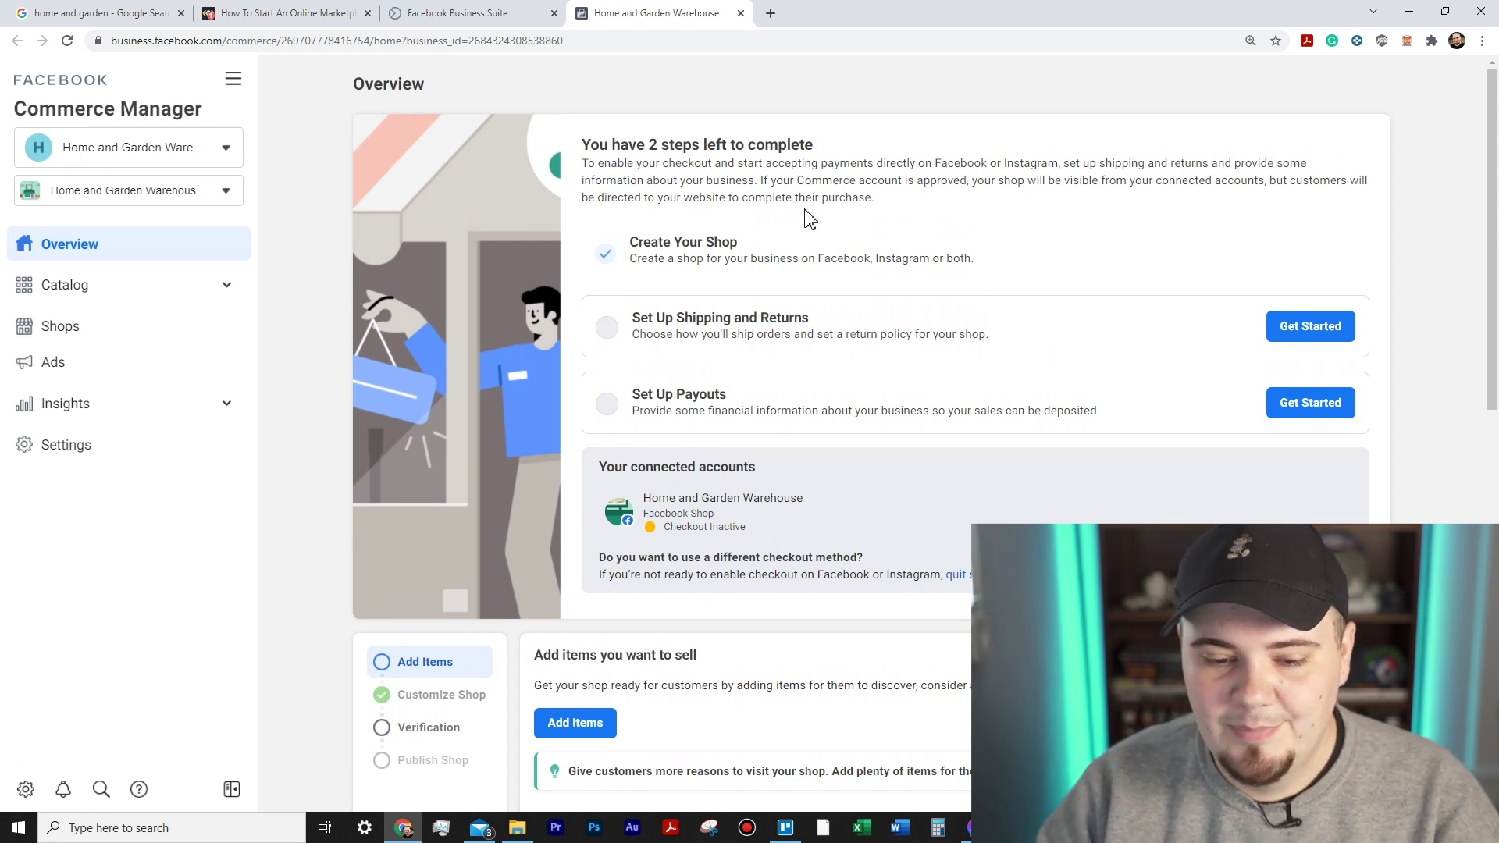
scroll(859, 250, "down", 2)
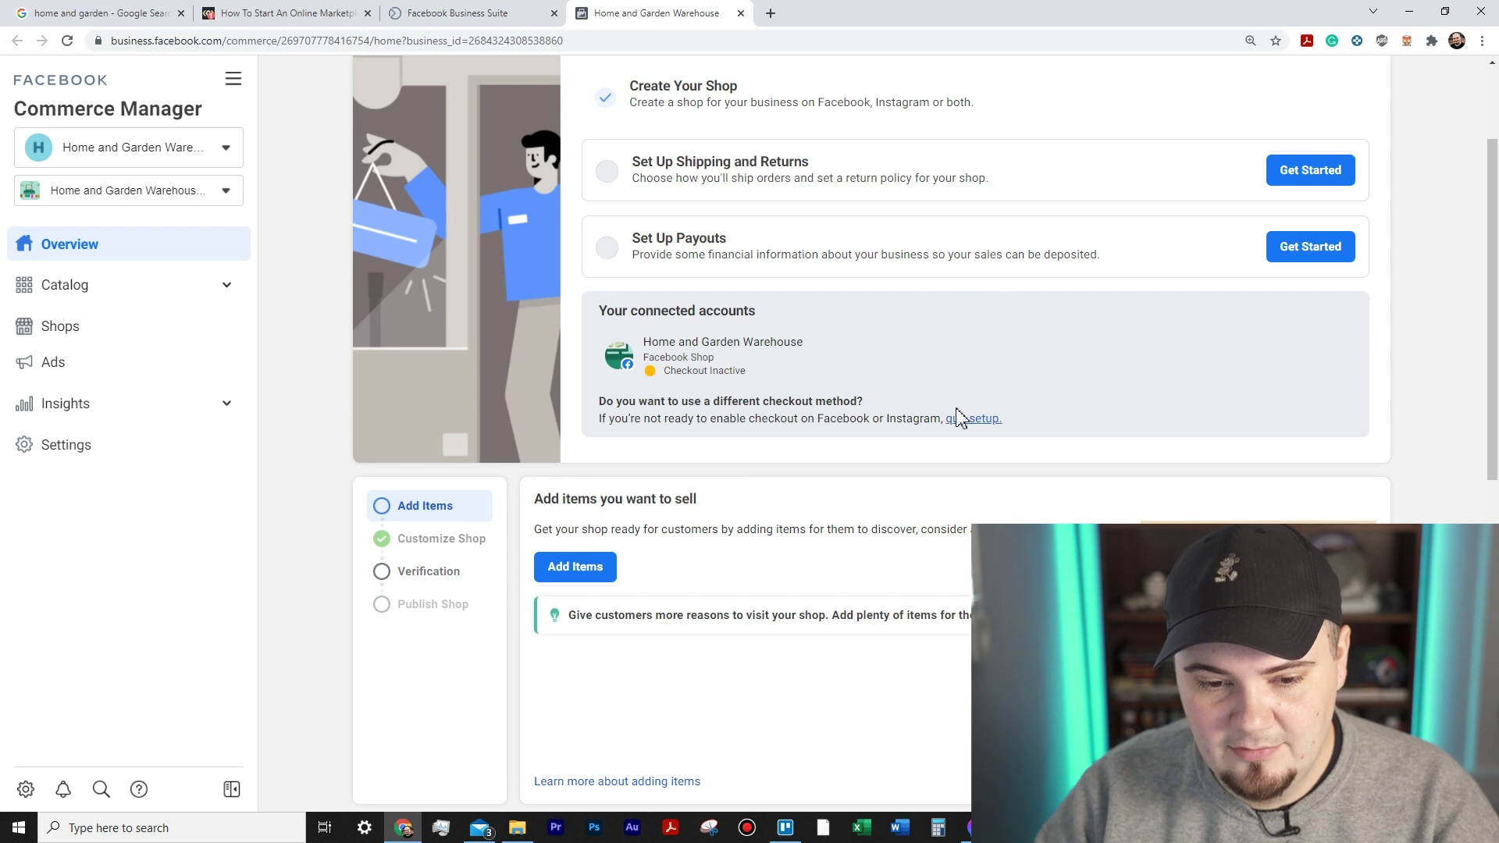
left_click(708, 357)
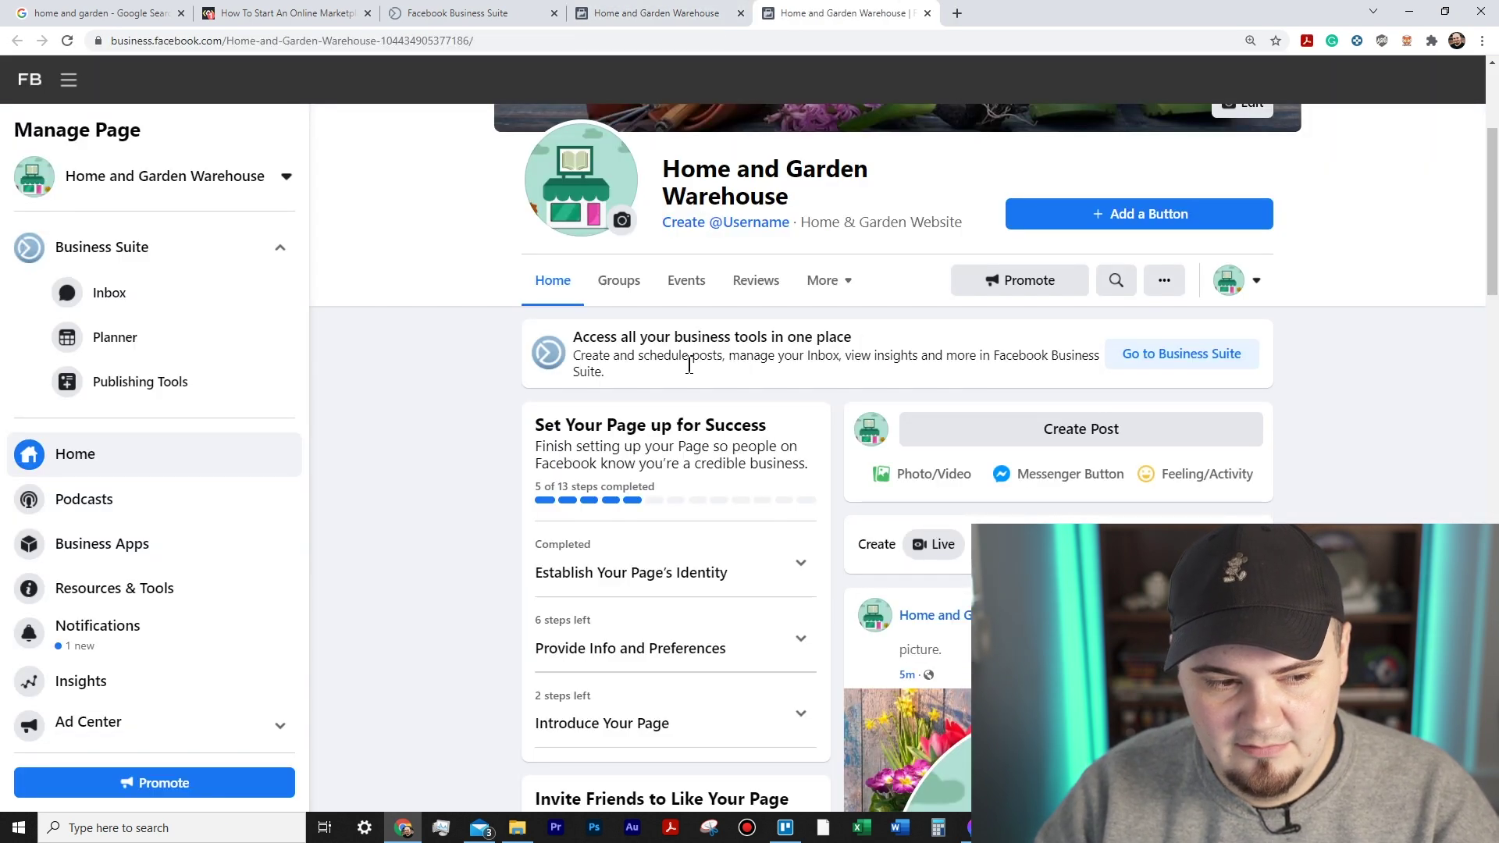
Go from the Home and Garden Warehouse Page through Business Suite to Commerce Manager.
scroll(479, 425, "down", 5)
scroll(479, 426, "up", 7)
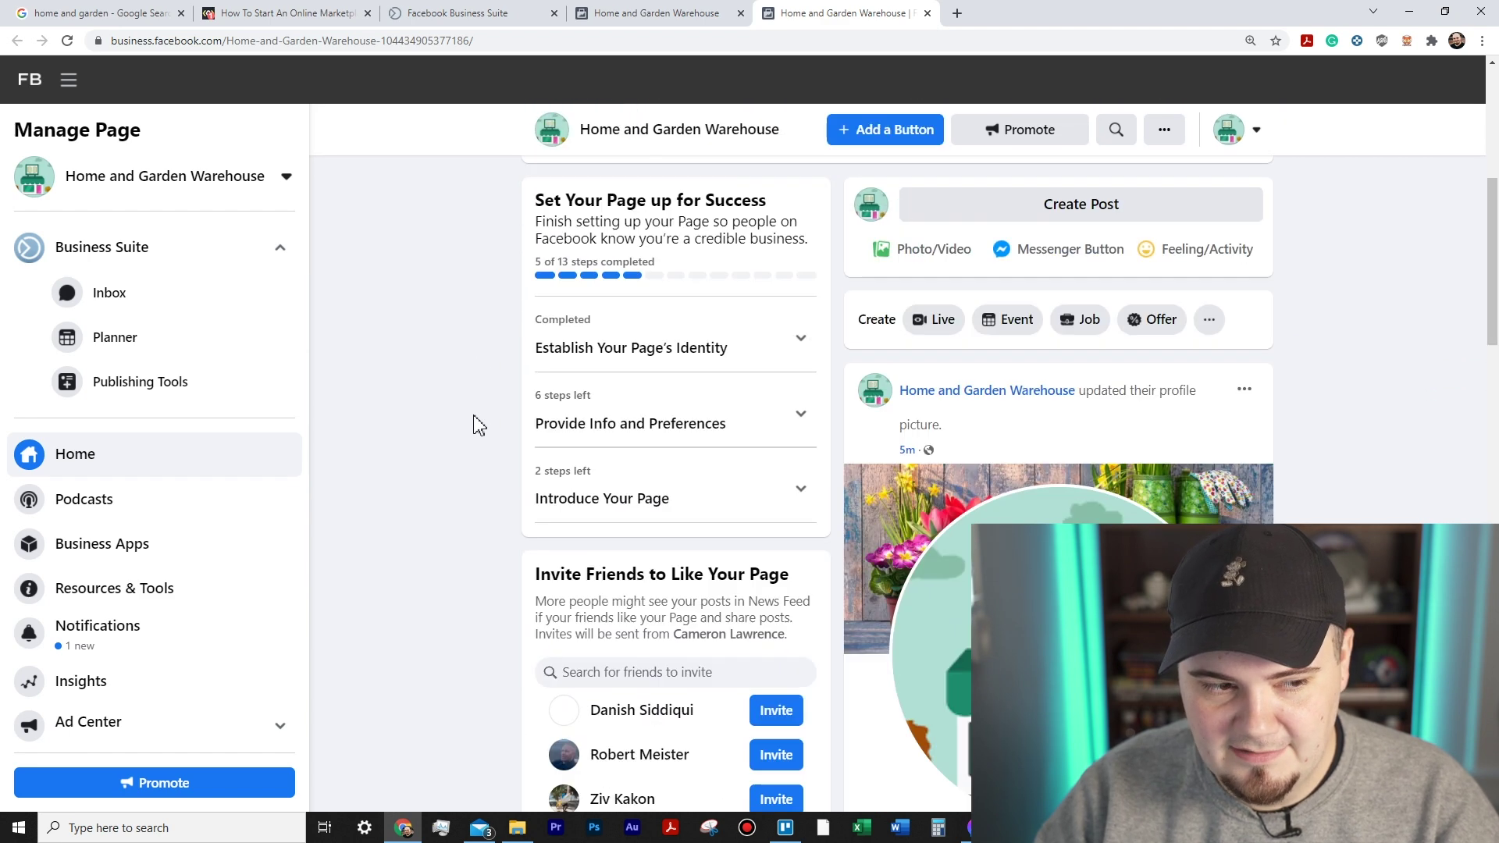
left_click(167, 247)
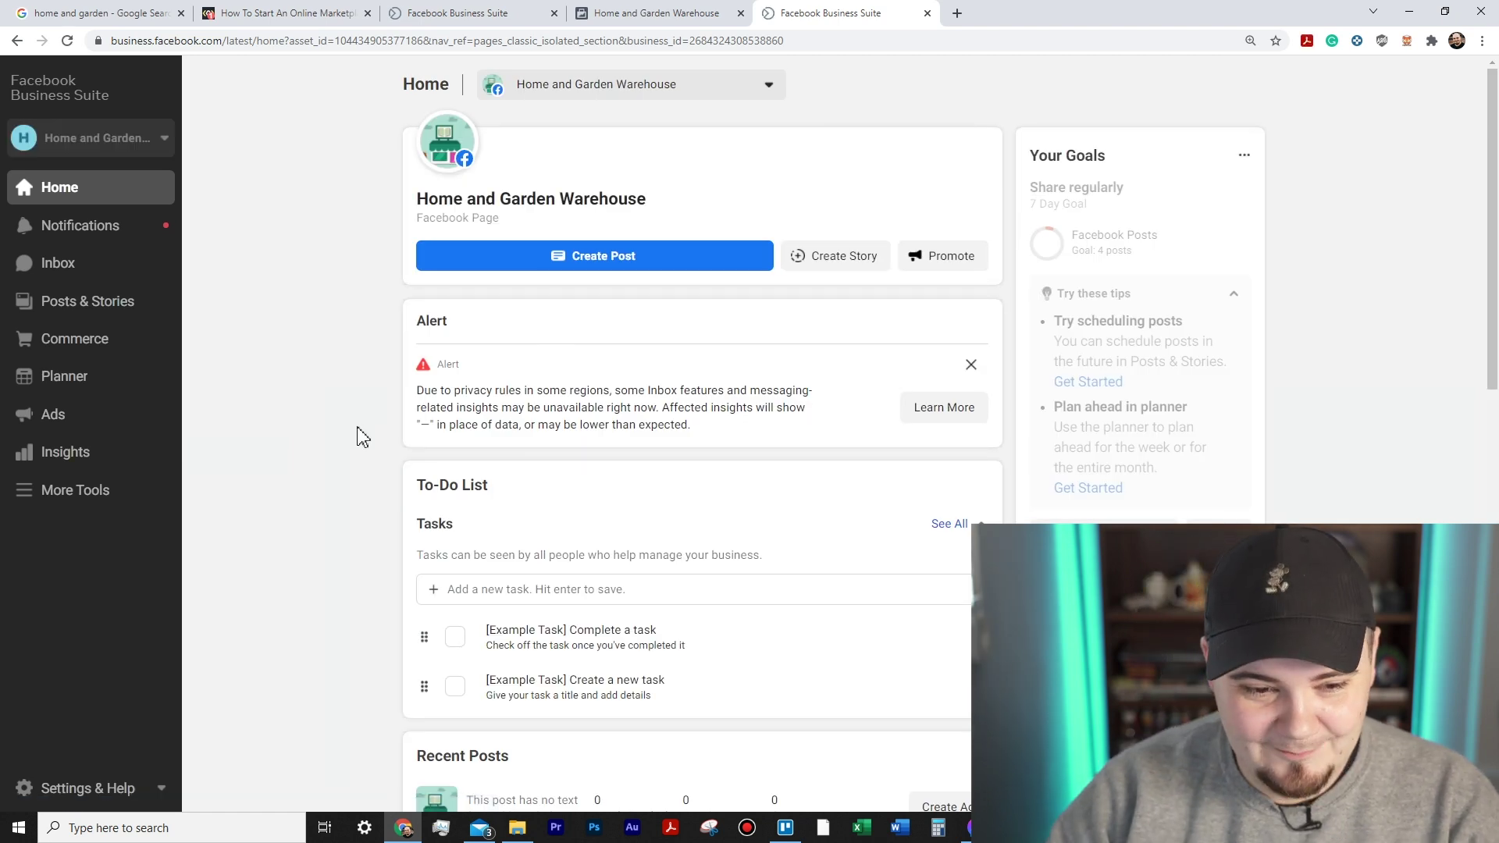
left_click(81, 343)
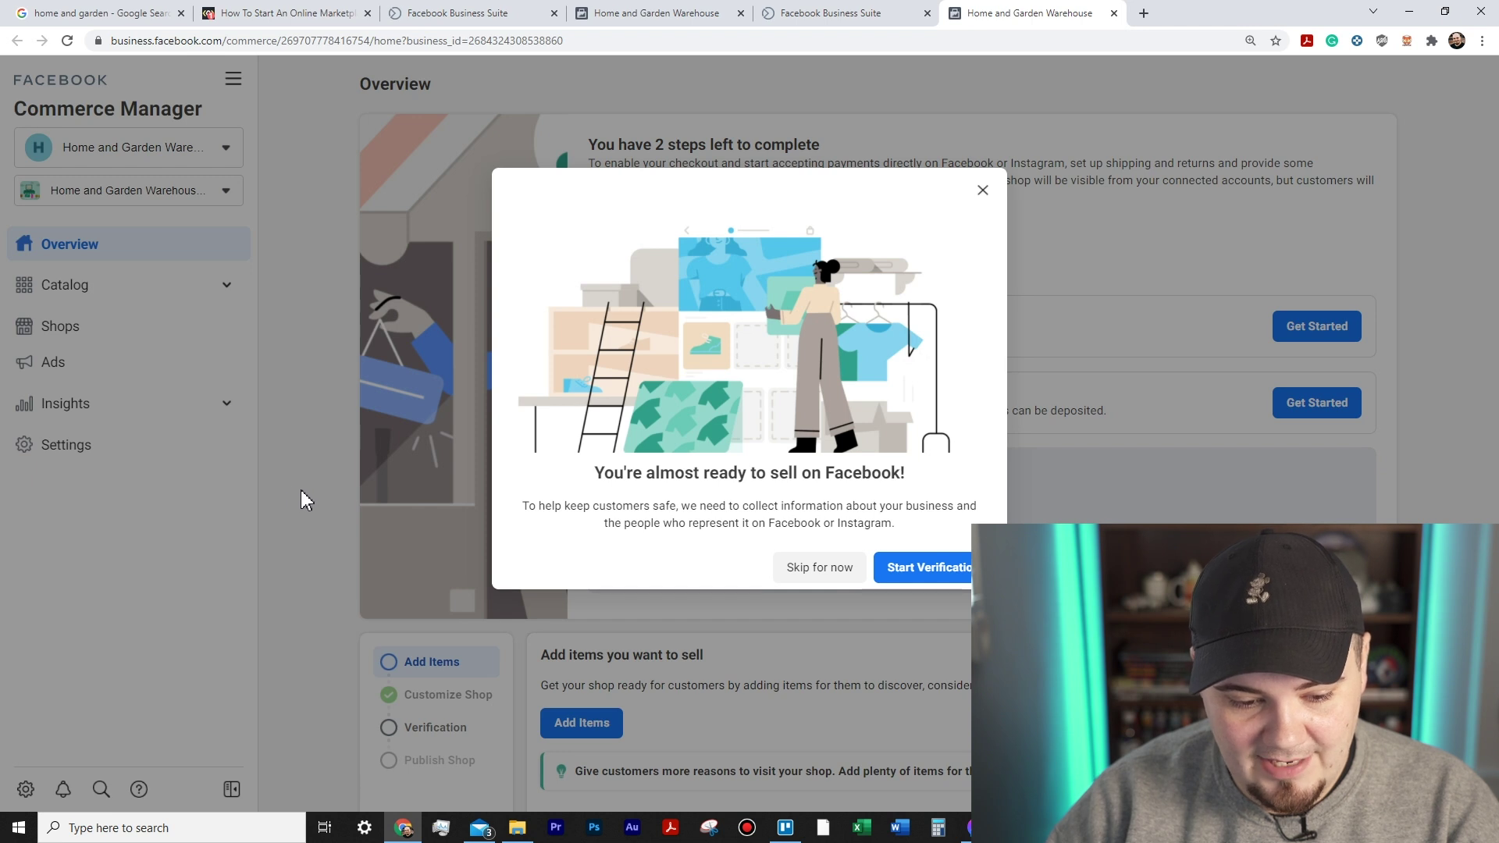
Start verification and keep United States as the organization's country.
left_click(946, 580)
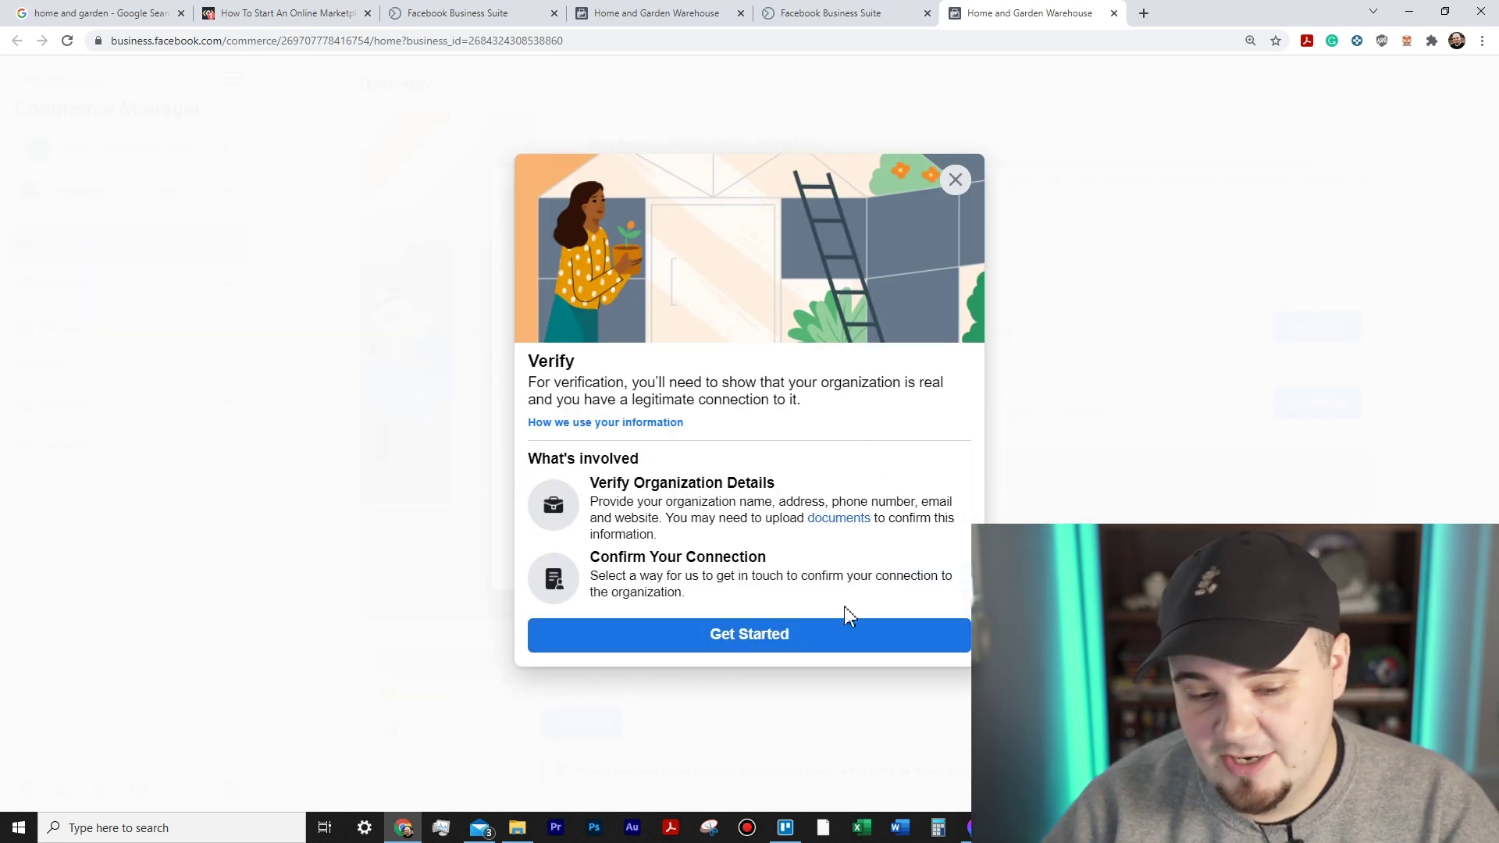
left_click(812, 641)
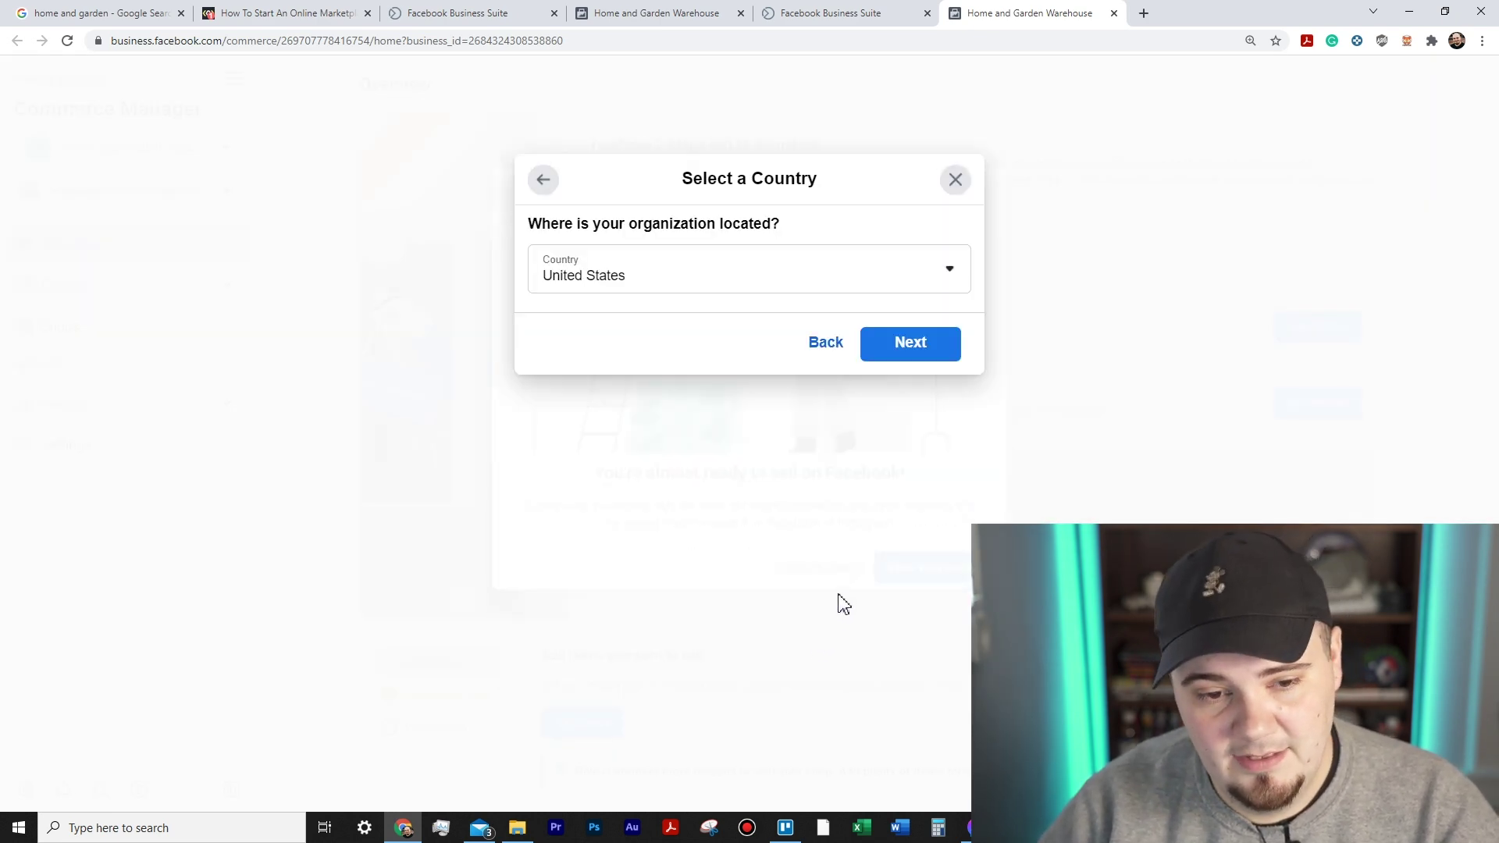
left_click(905, 359)
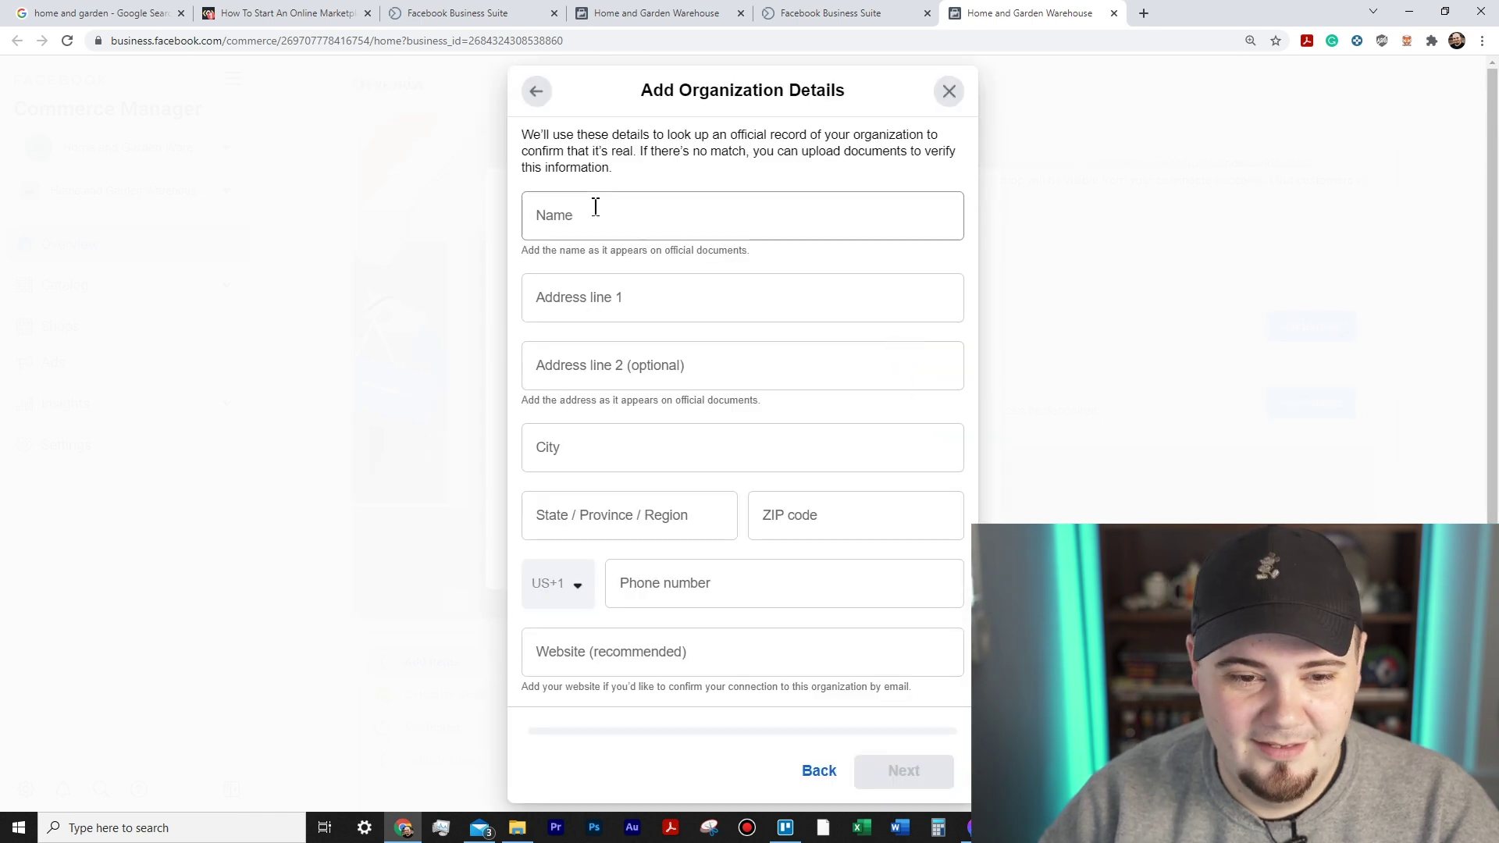
Enter the organization name in Add Organization Details and move on to the address fields.
left_click(617, 218)
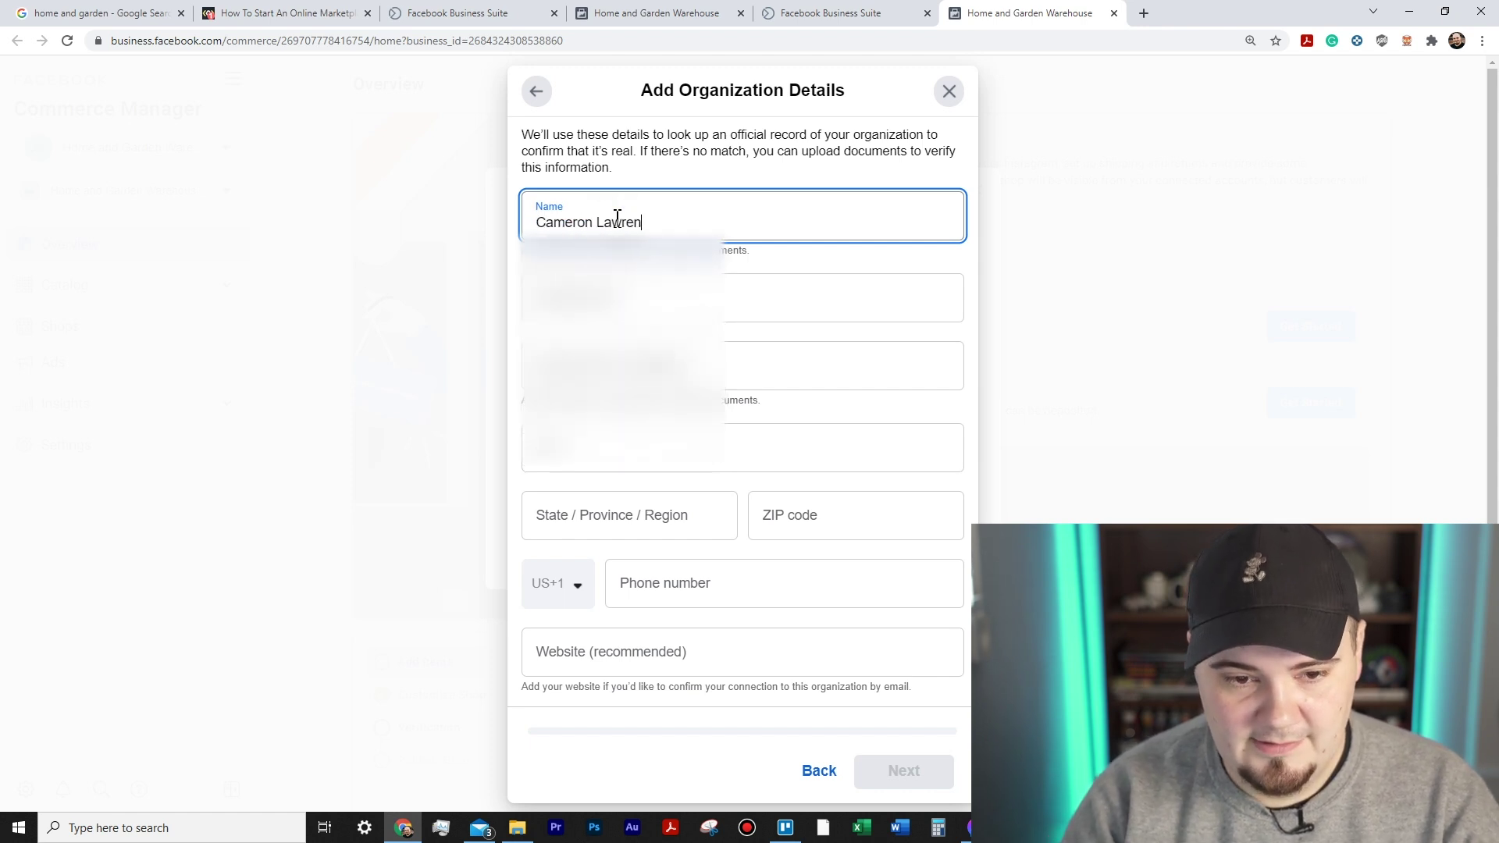
key("Tab")
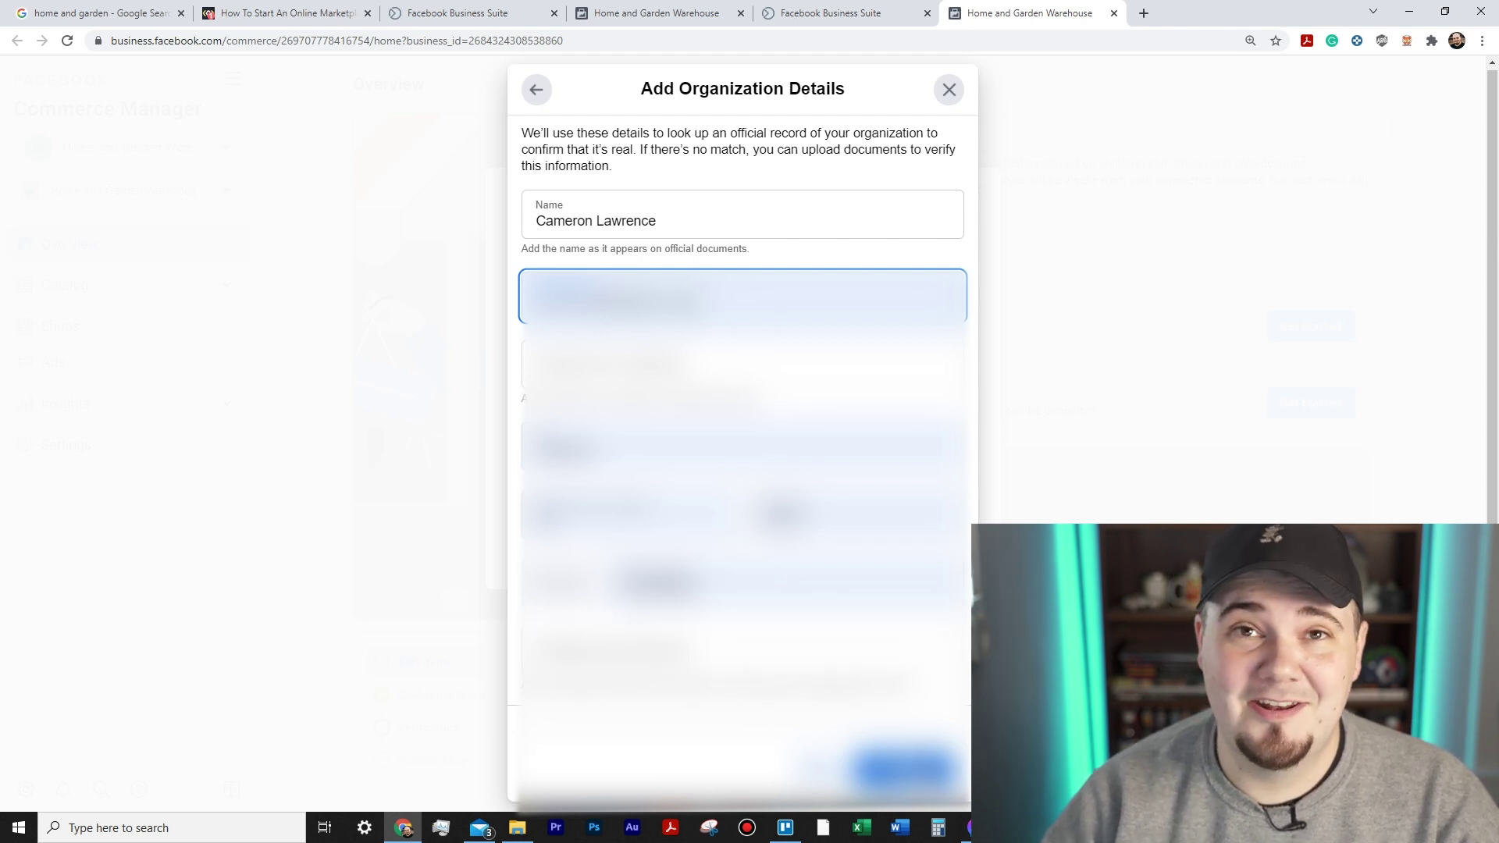
Submit the organization details and choose 'My organization isn't listed' to proceed.
left_click(904, 769)
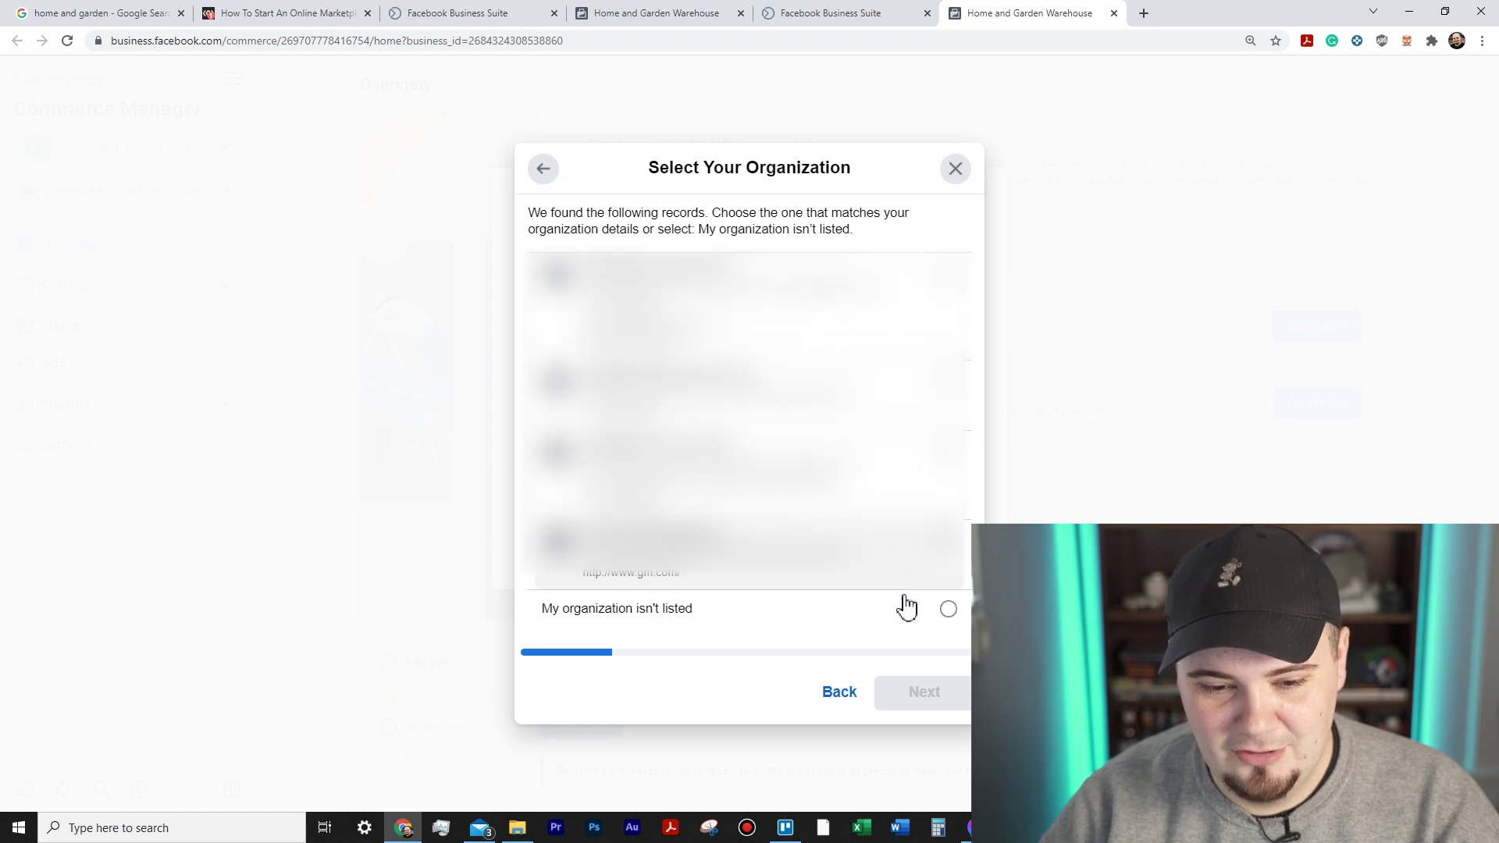
left_click(948, 612)
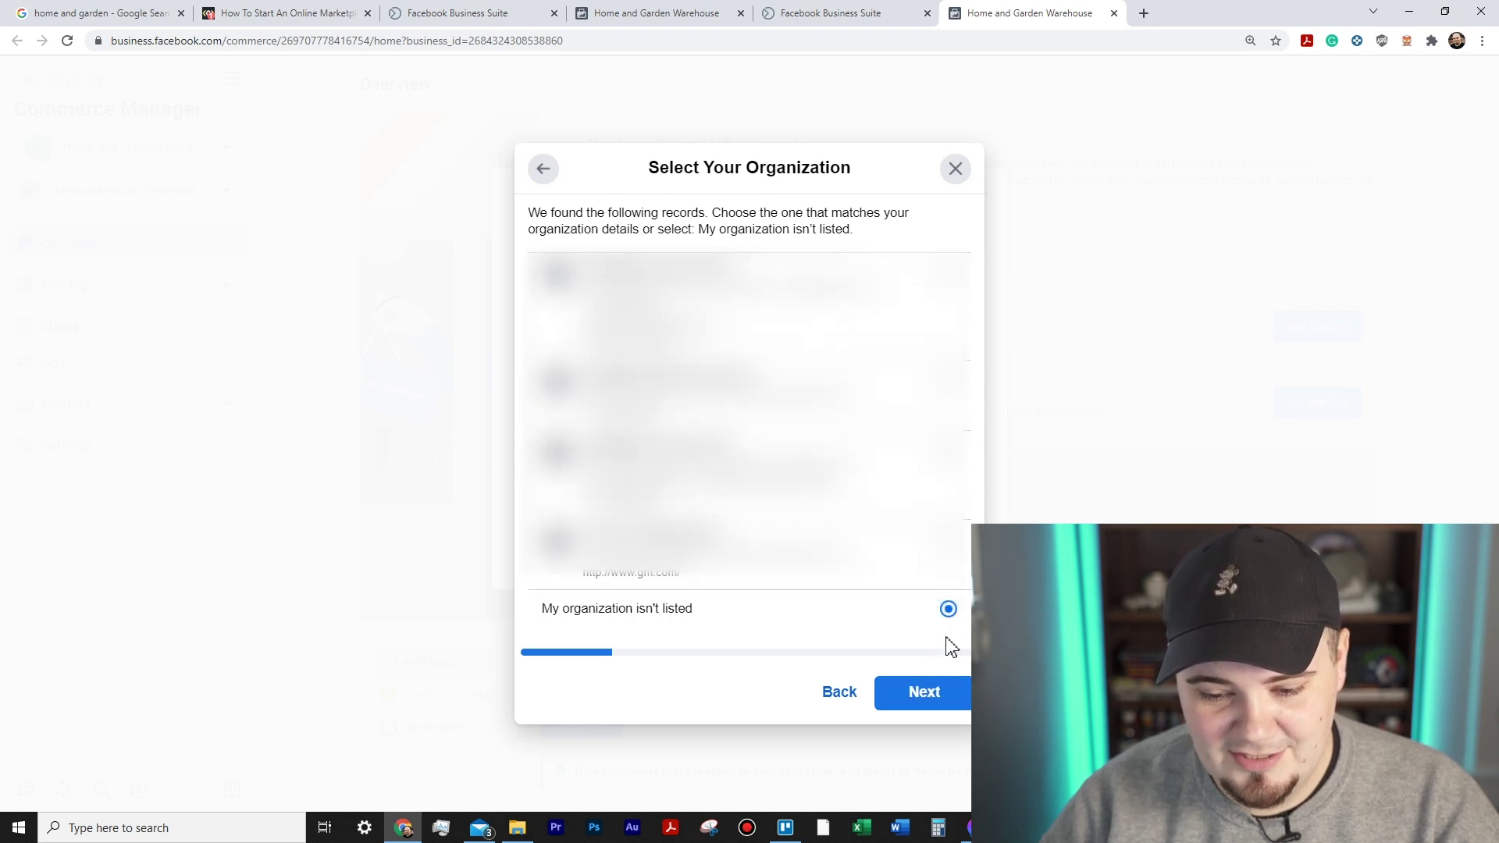
left_click(937, 693)
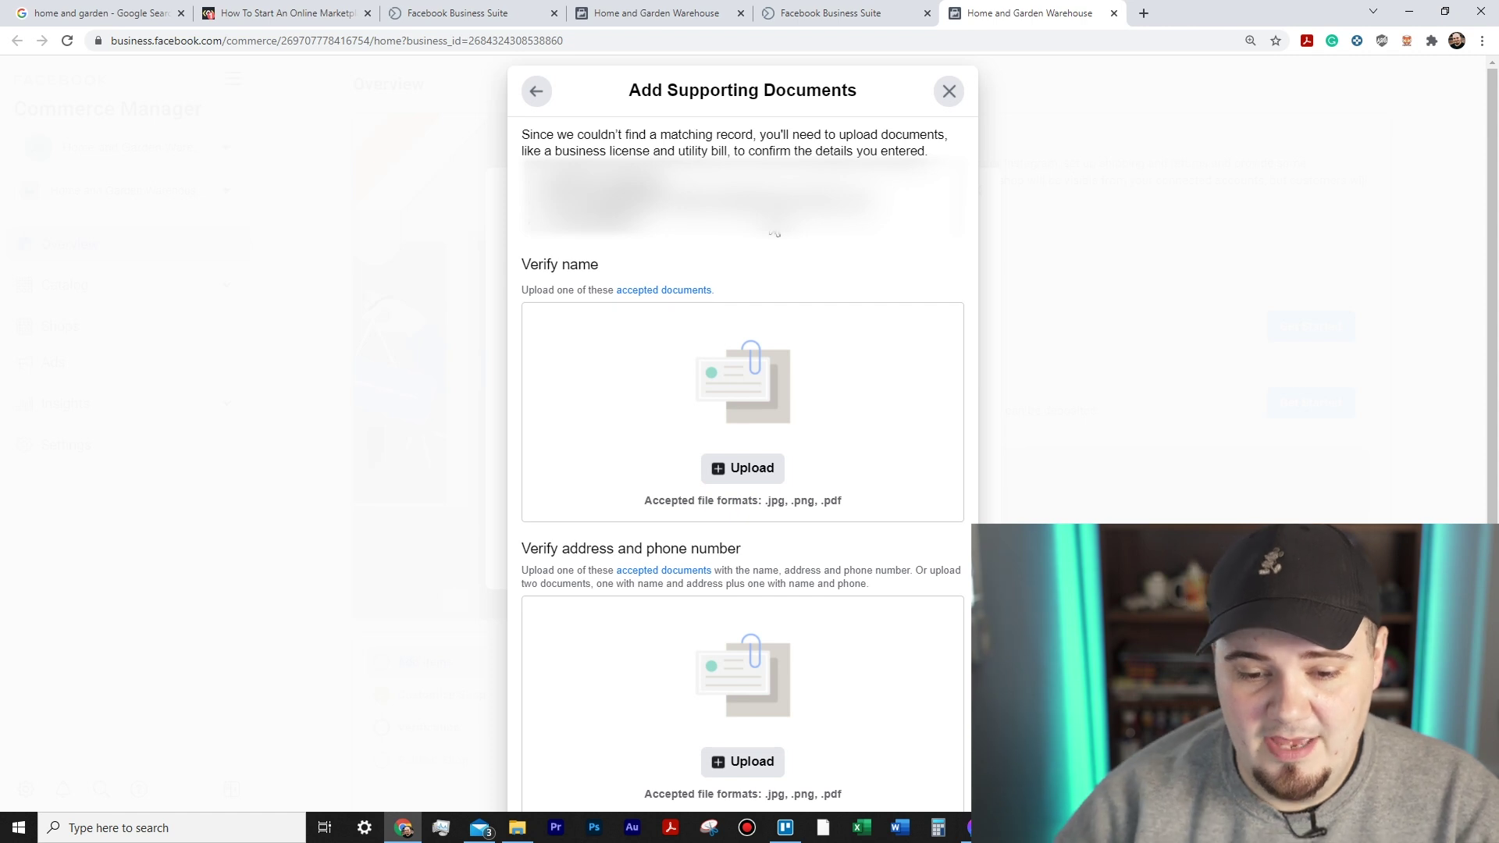
Review the list of accepted documents for verifying the business name.
scroll(838, 395, "down", 2)
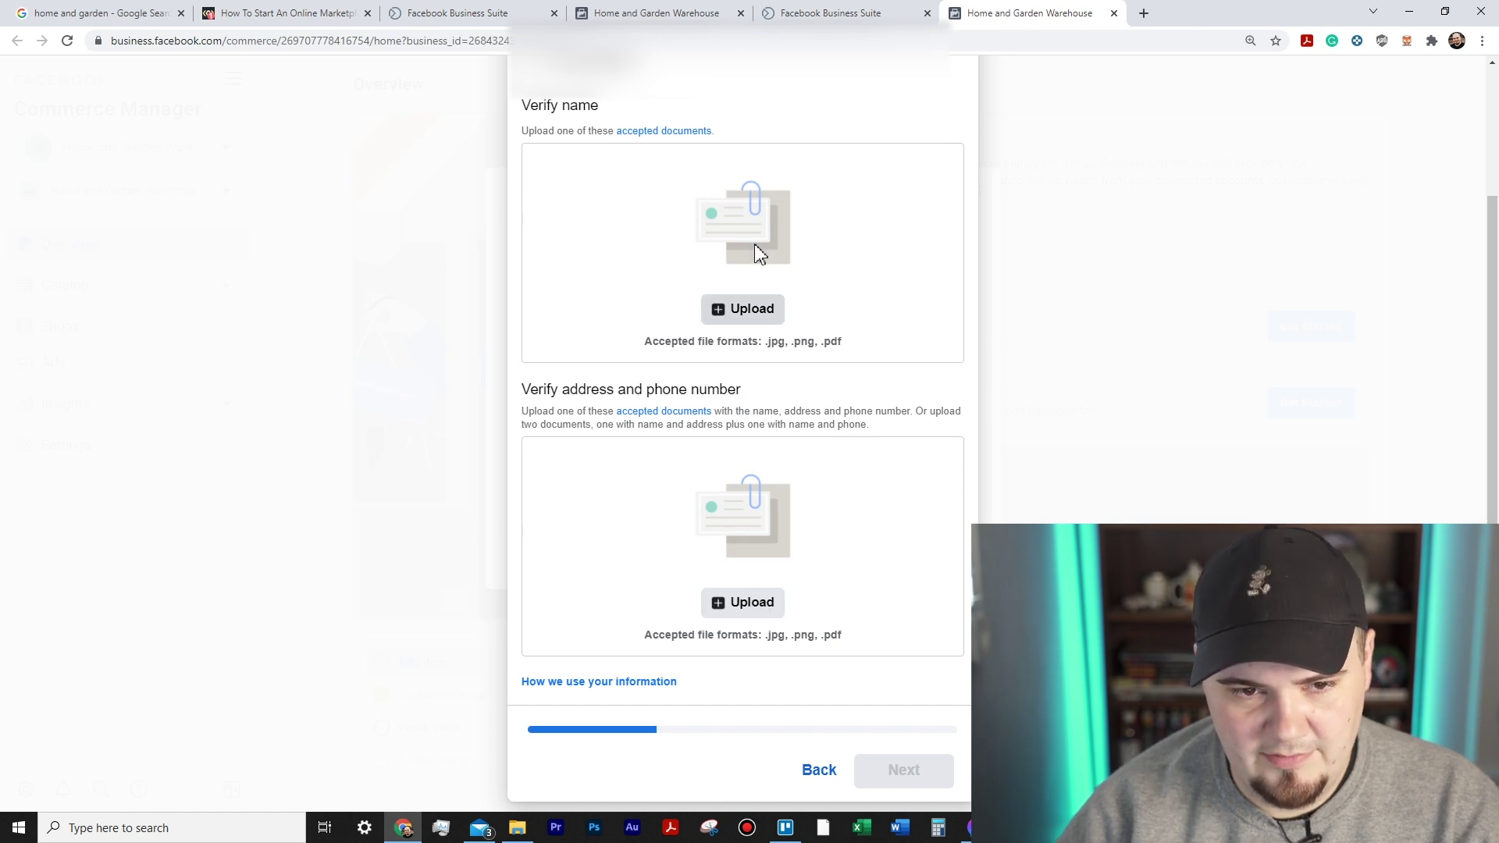
right_click(662, 139)
left_click(671, 133)
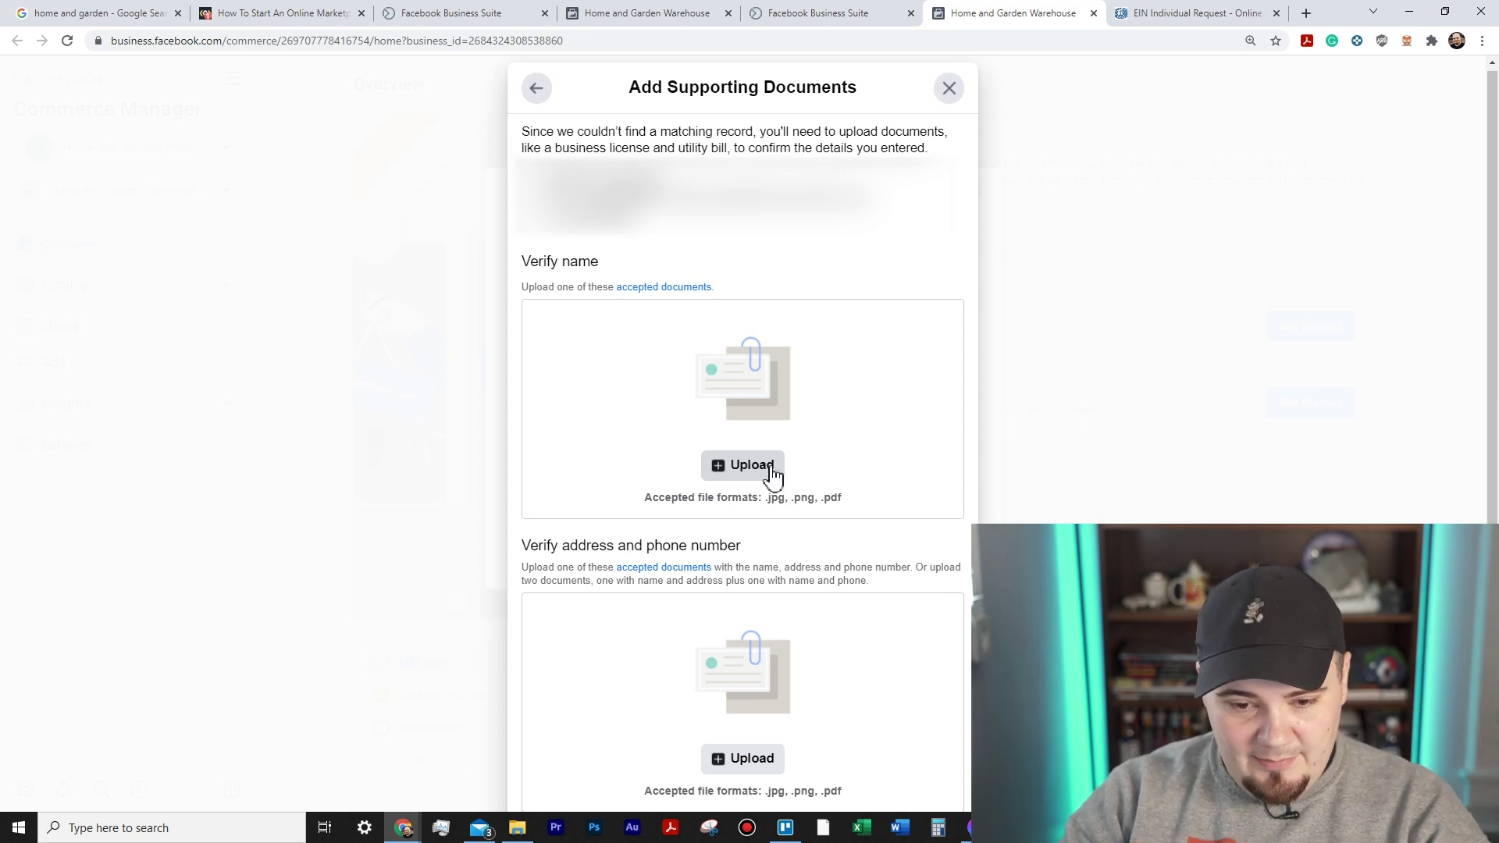
left_click(642, 287)
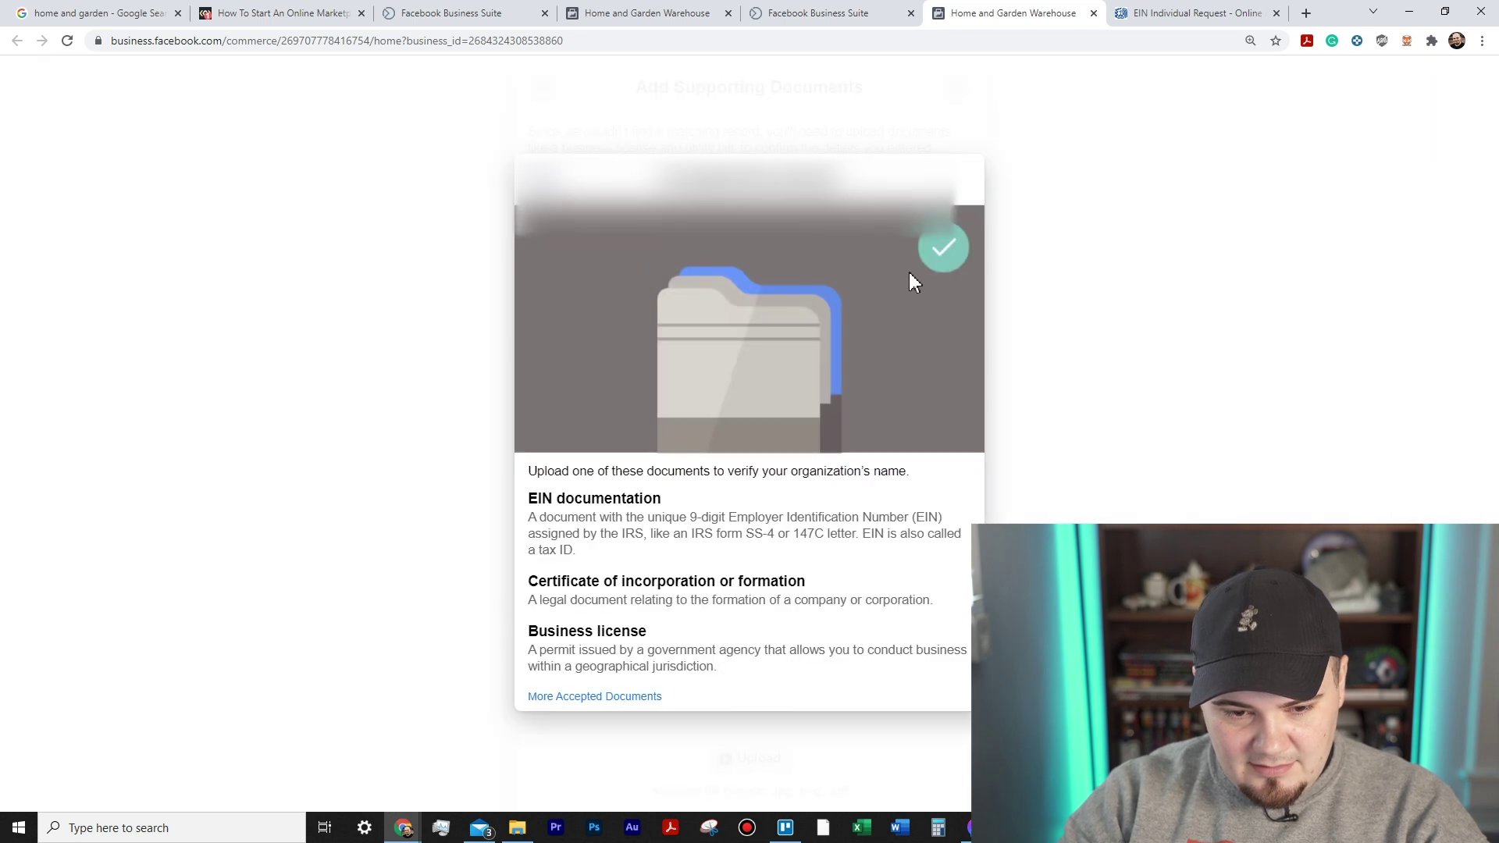
left_click(961, 248)
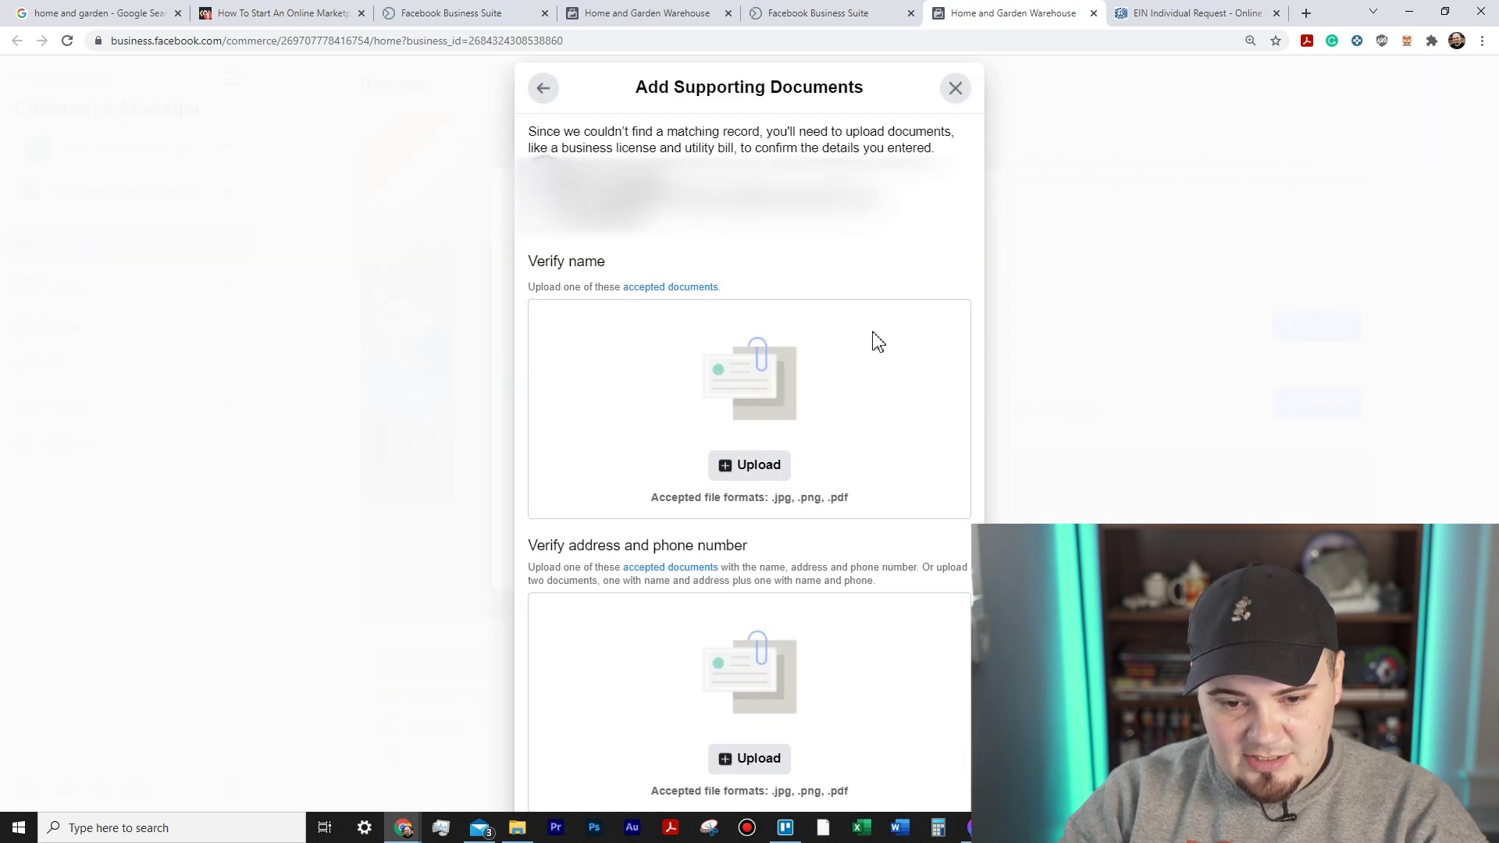
Attach the CP575 notice PDF for the name and DOC_100656348.pdf for address and phone.
left_click(734, 480)
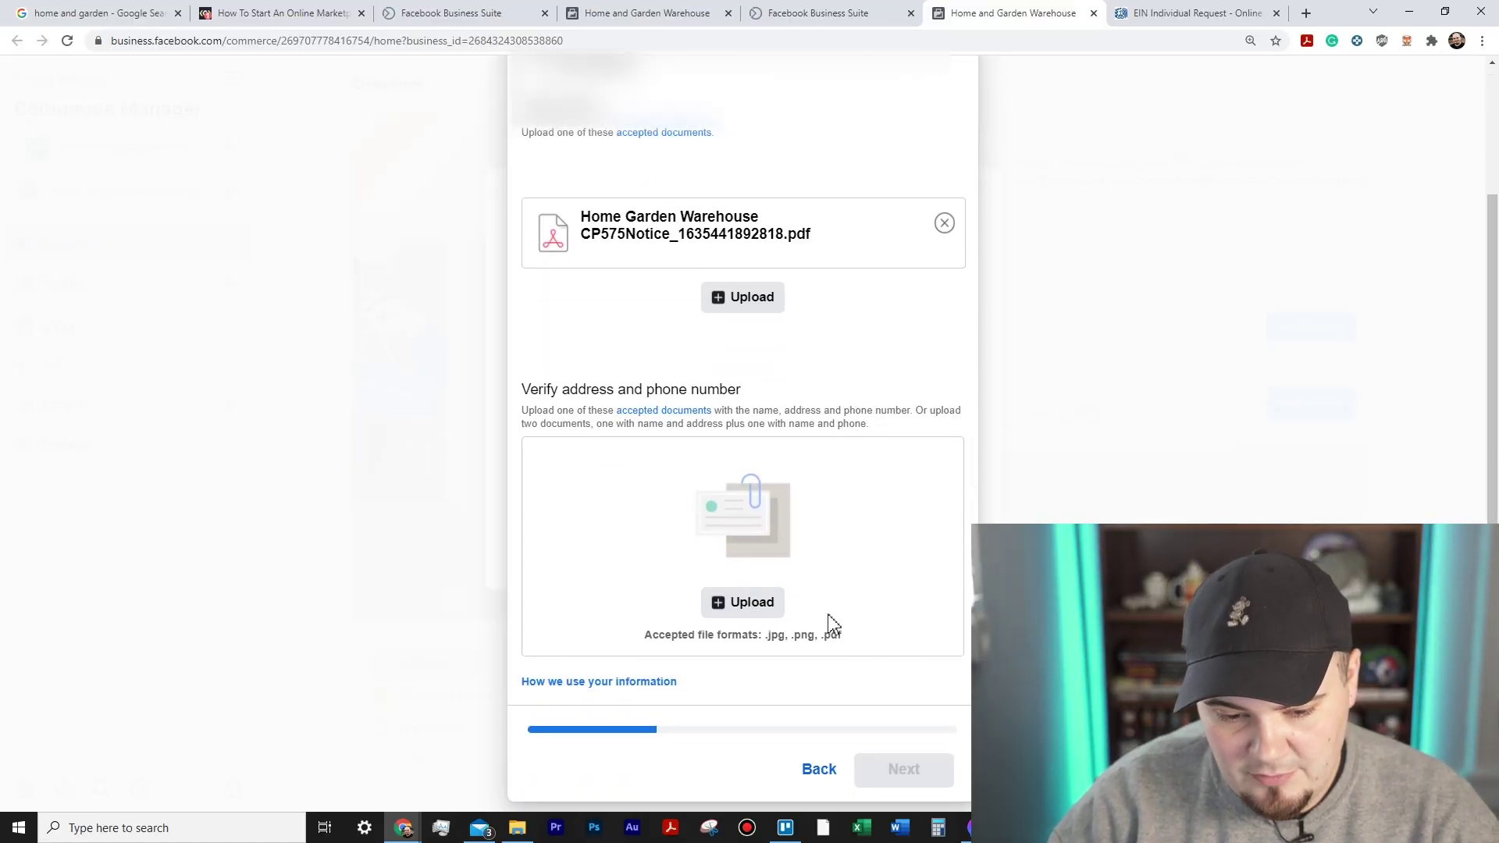
left_click(690, 409)
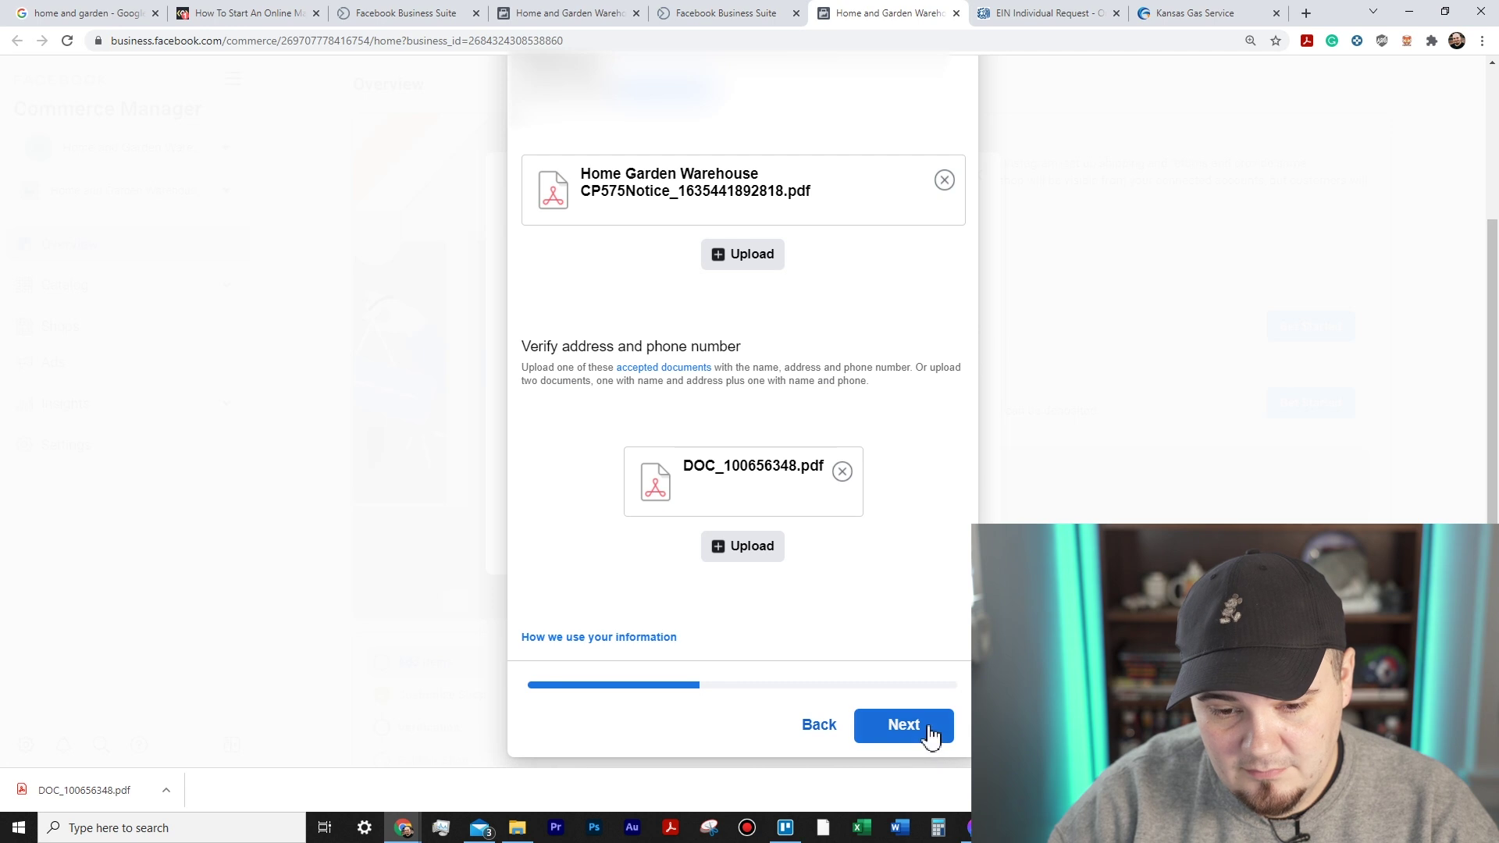
left_click(904, 725)
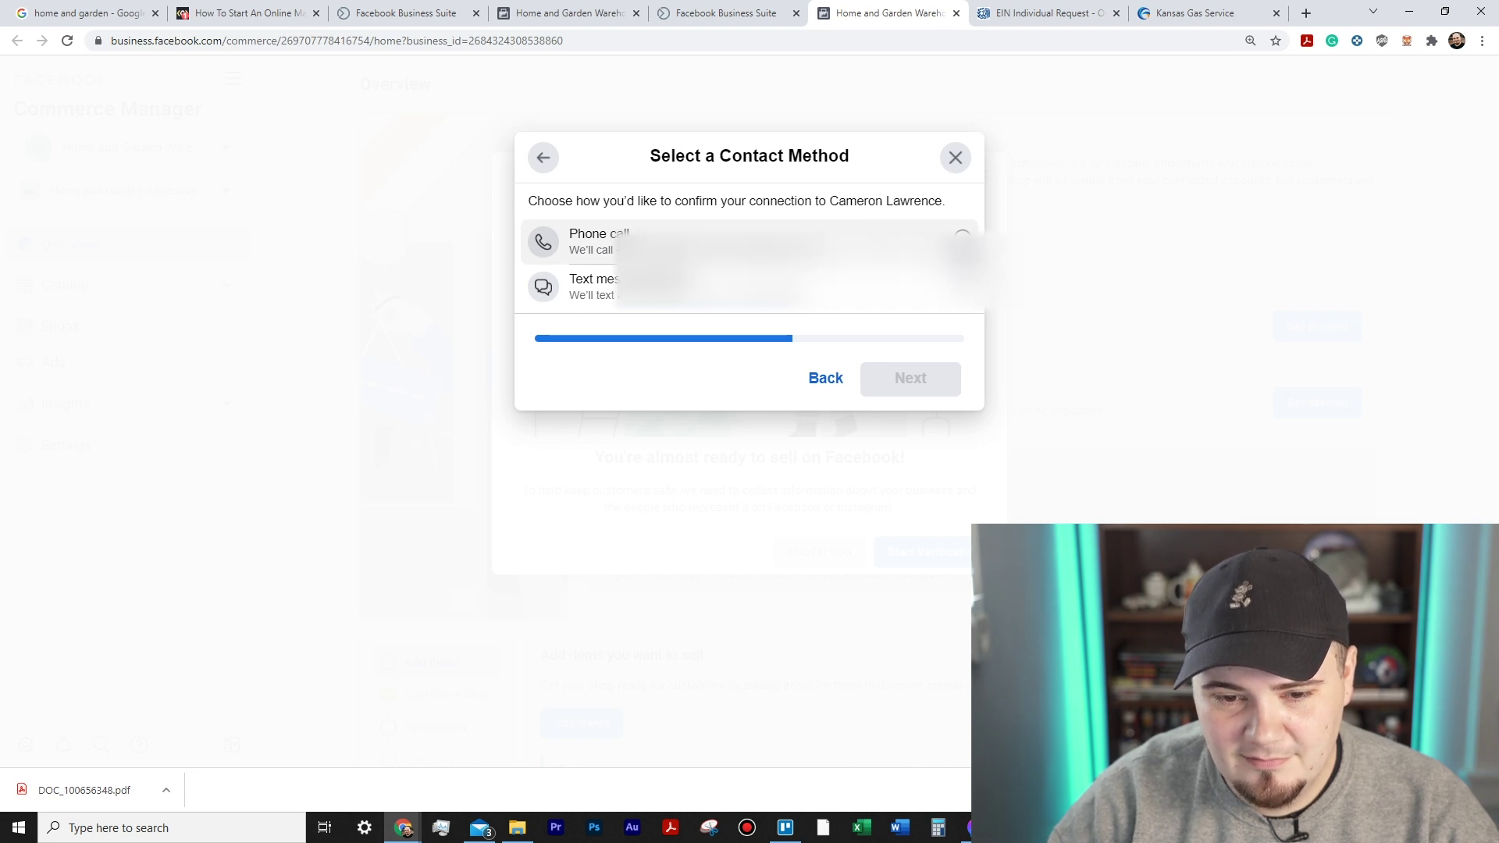
Confirm the verification by text message, submit the received code, and acknowledge the notice.
left_click(962, 287)
left_click(923, 384)
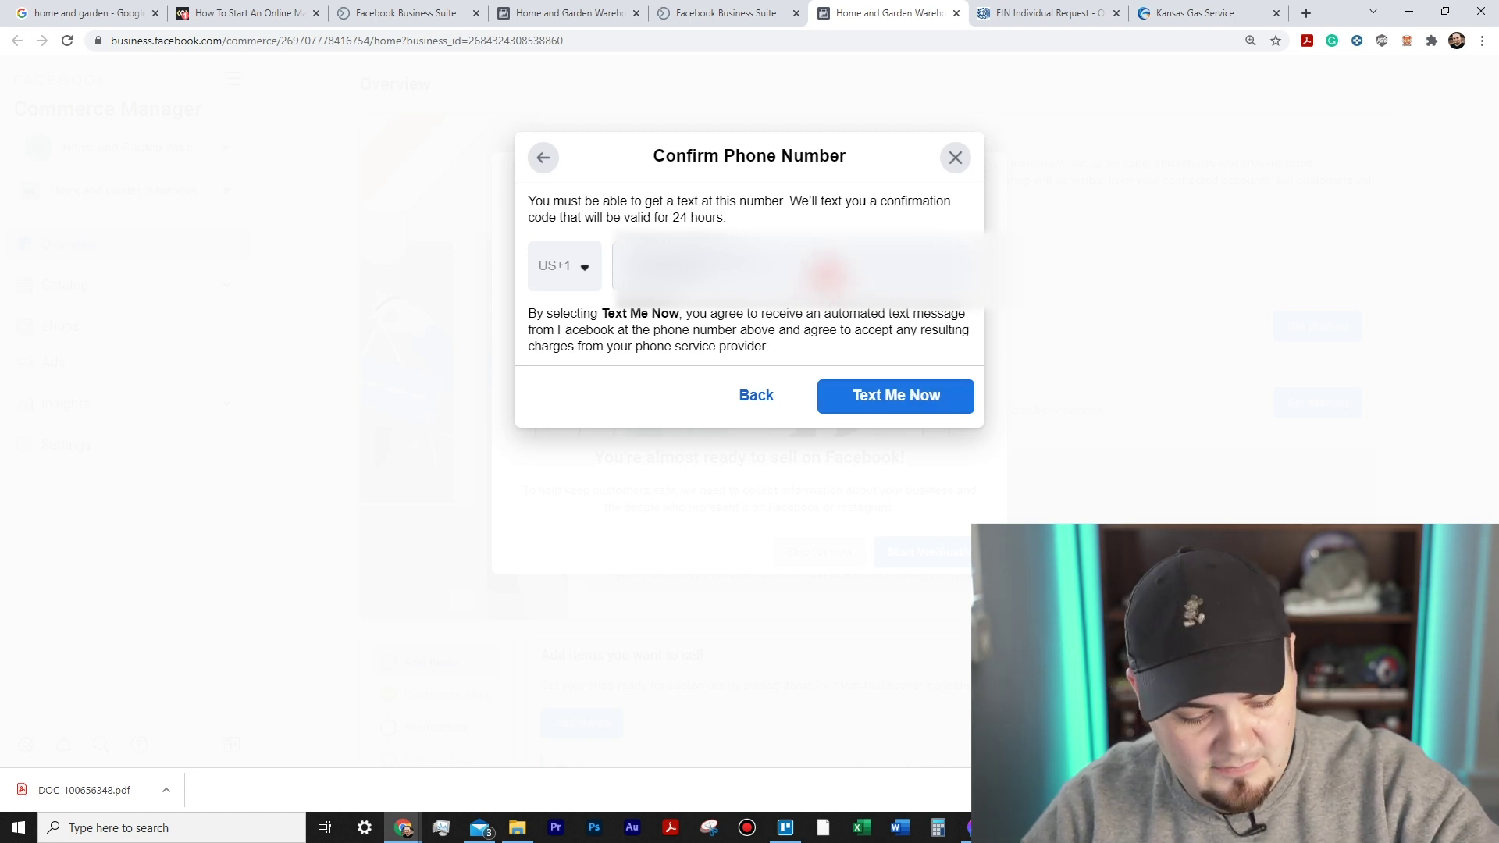
left_click(890, 401)
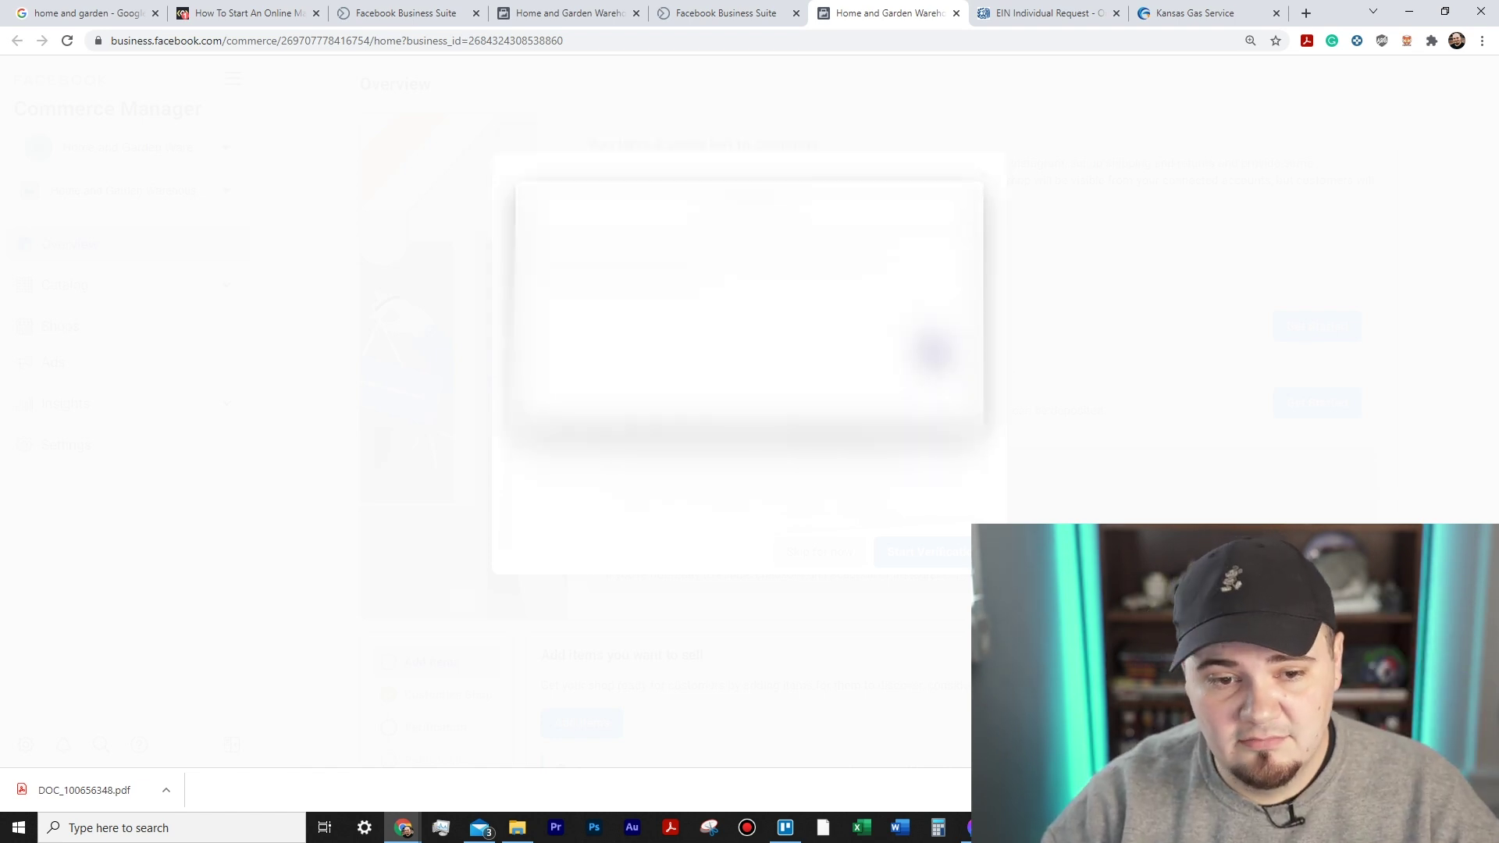
left_click(930, 353)
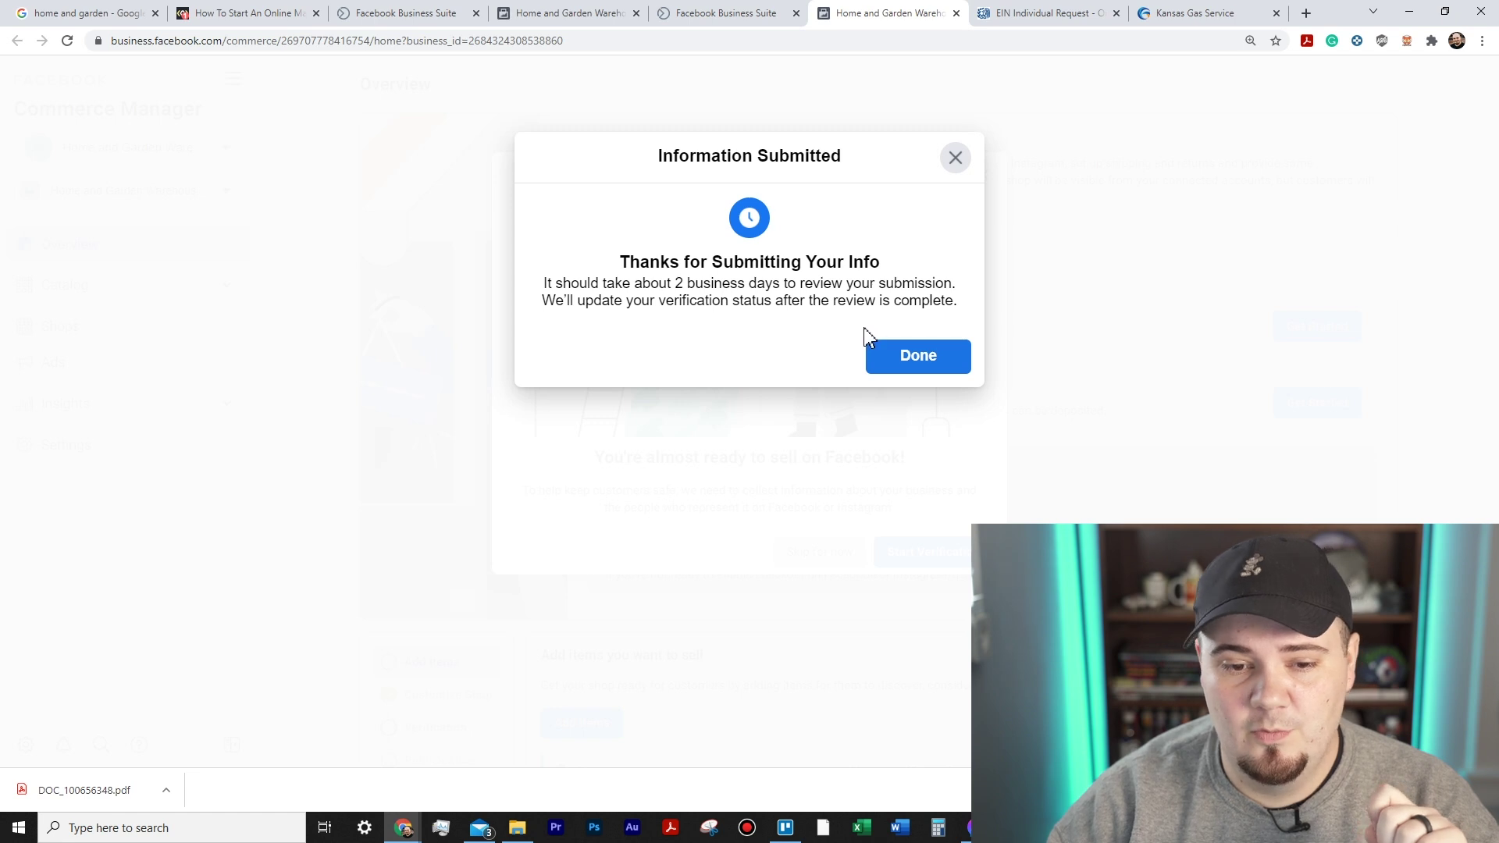
left_click(923, 360)
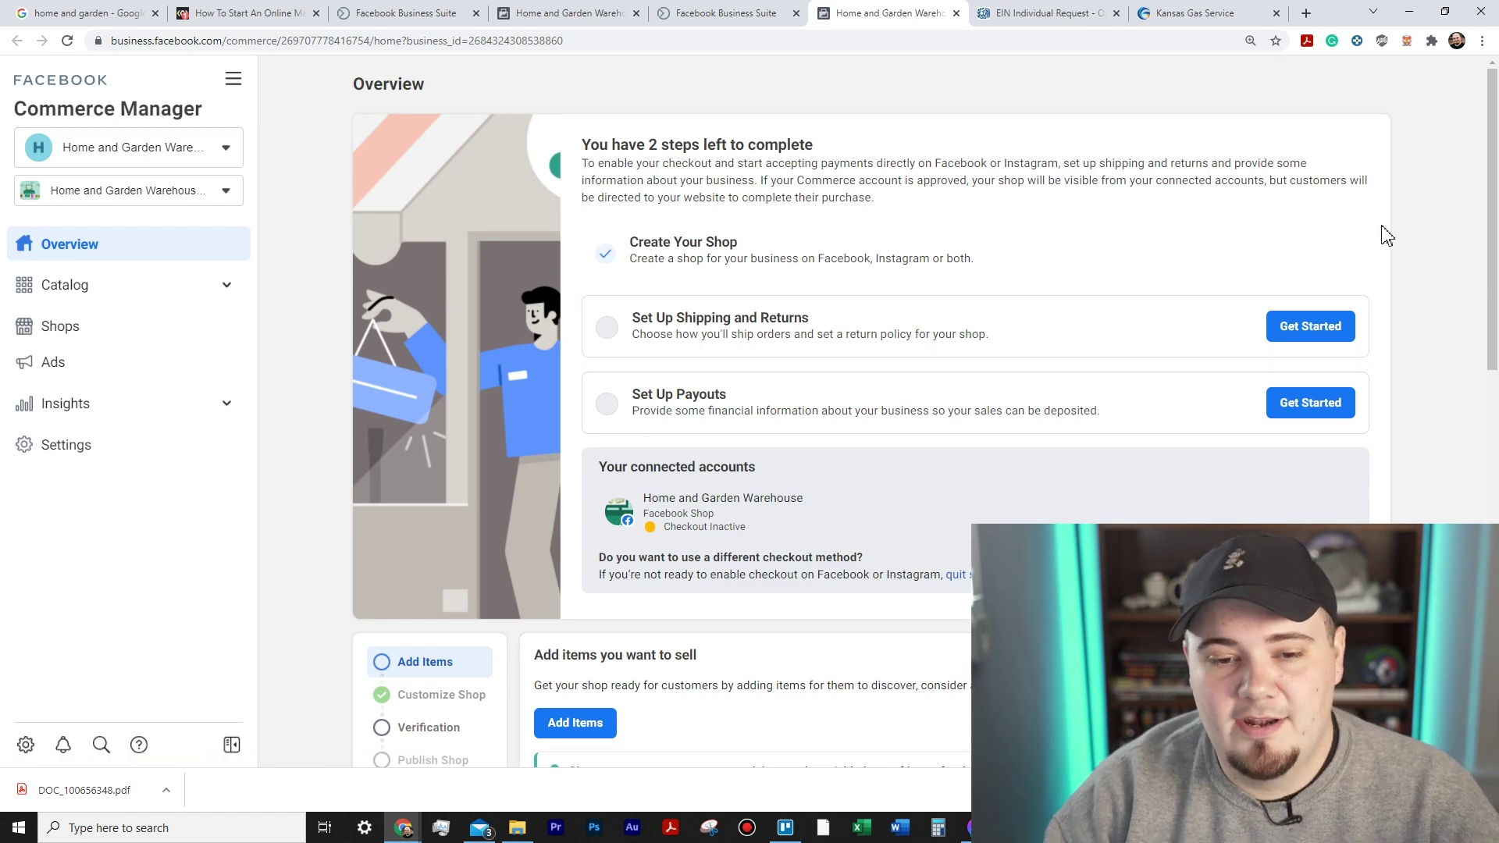
Begin Shipping and Returns setup and reach the Shipping Options step.
scroll(1249, 289, "down", 2)
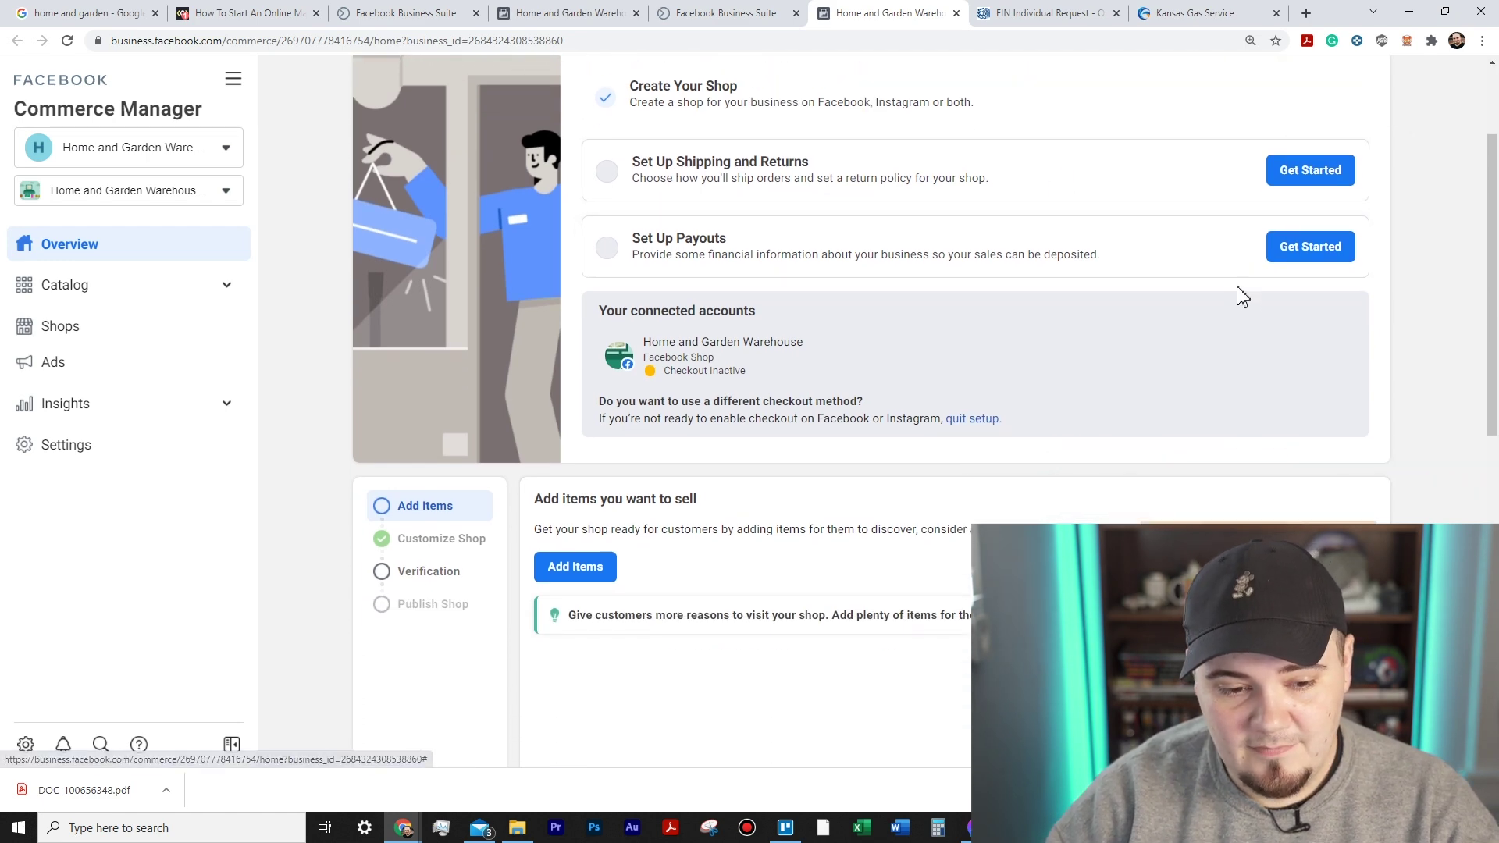
scroll(1238, 294, "up", 2)
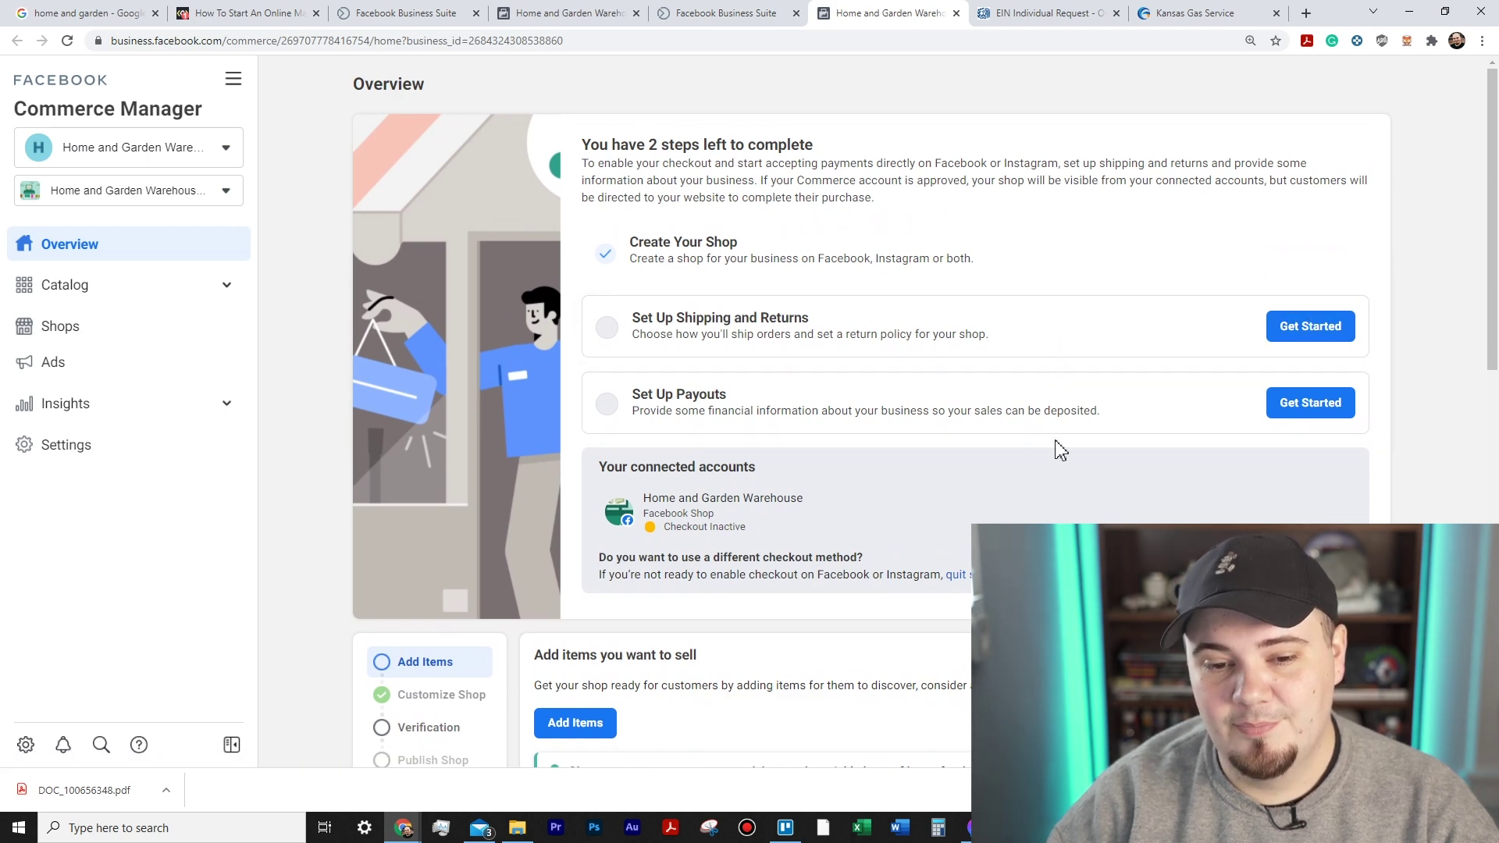
left_click(1335, 337)
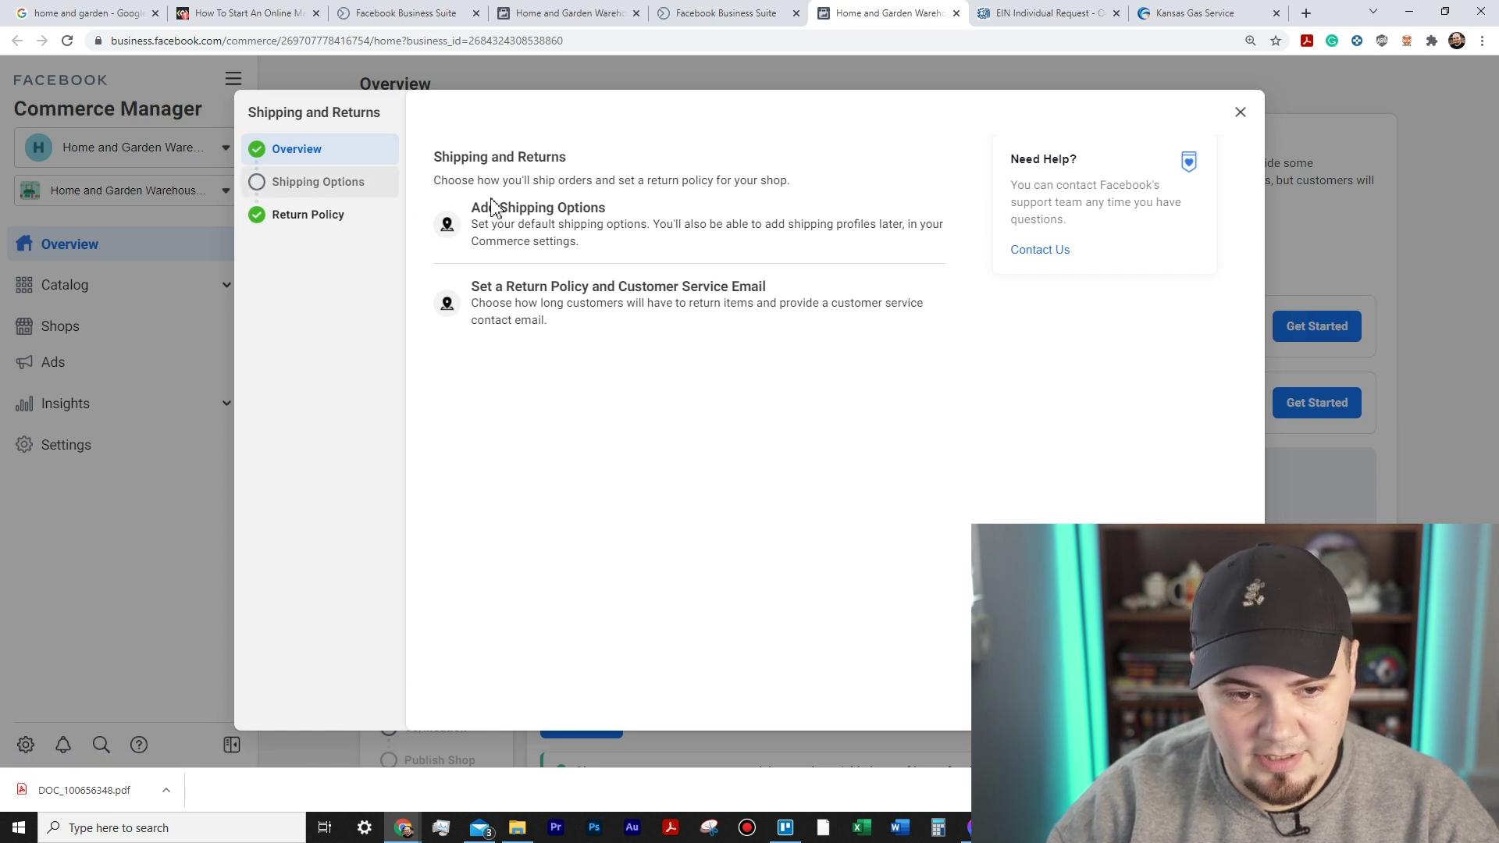
left_click(1240, 111)
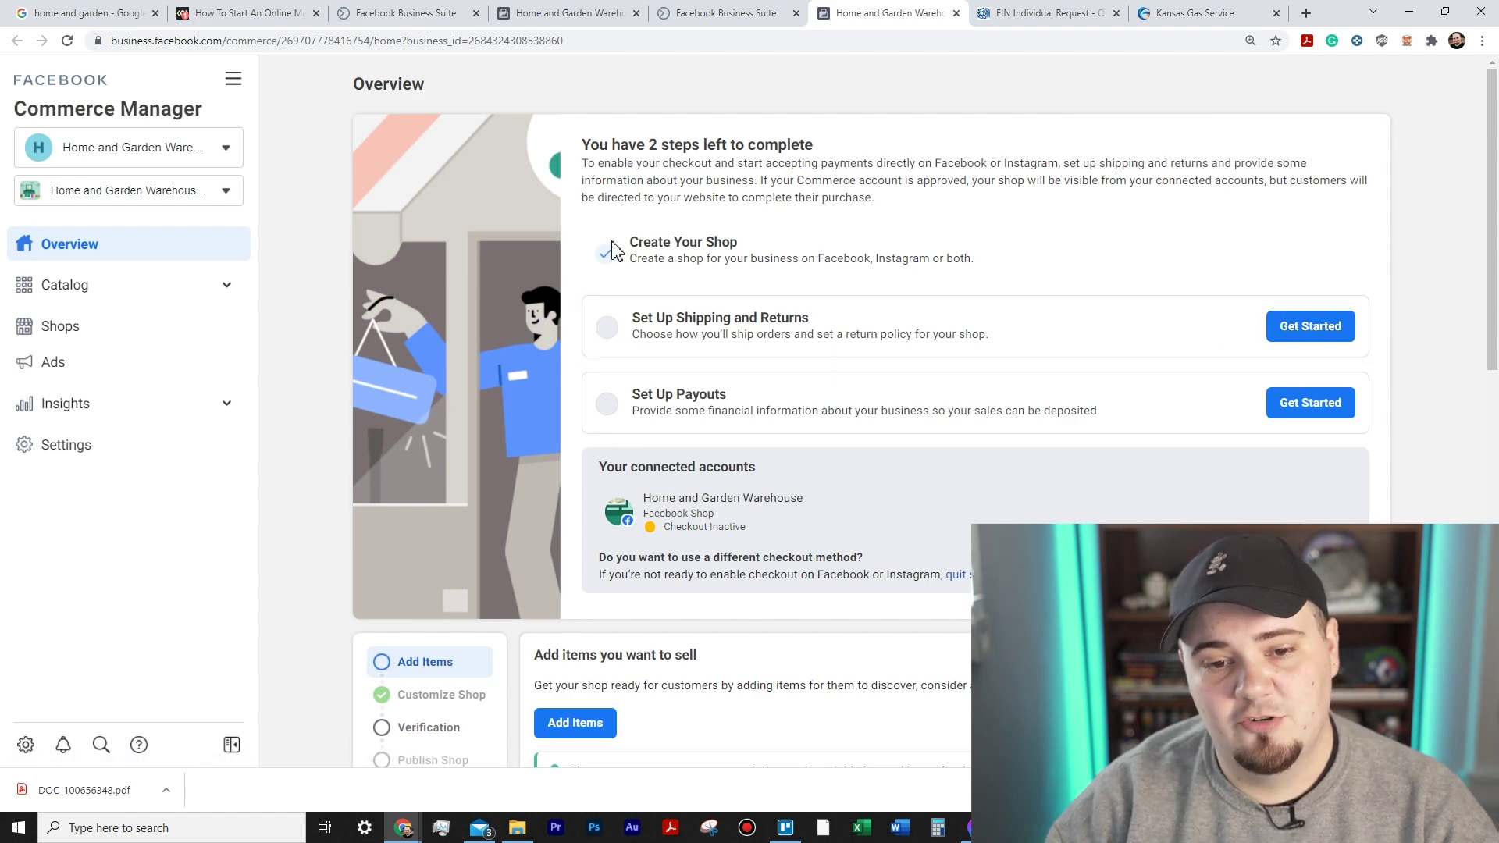
left_click(1305, 329)
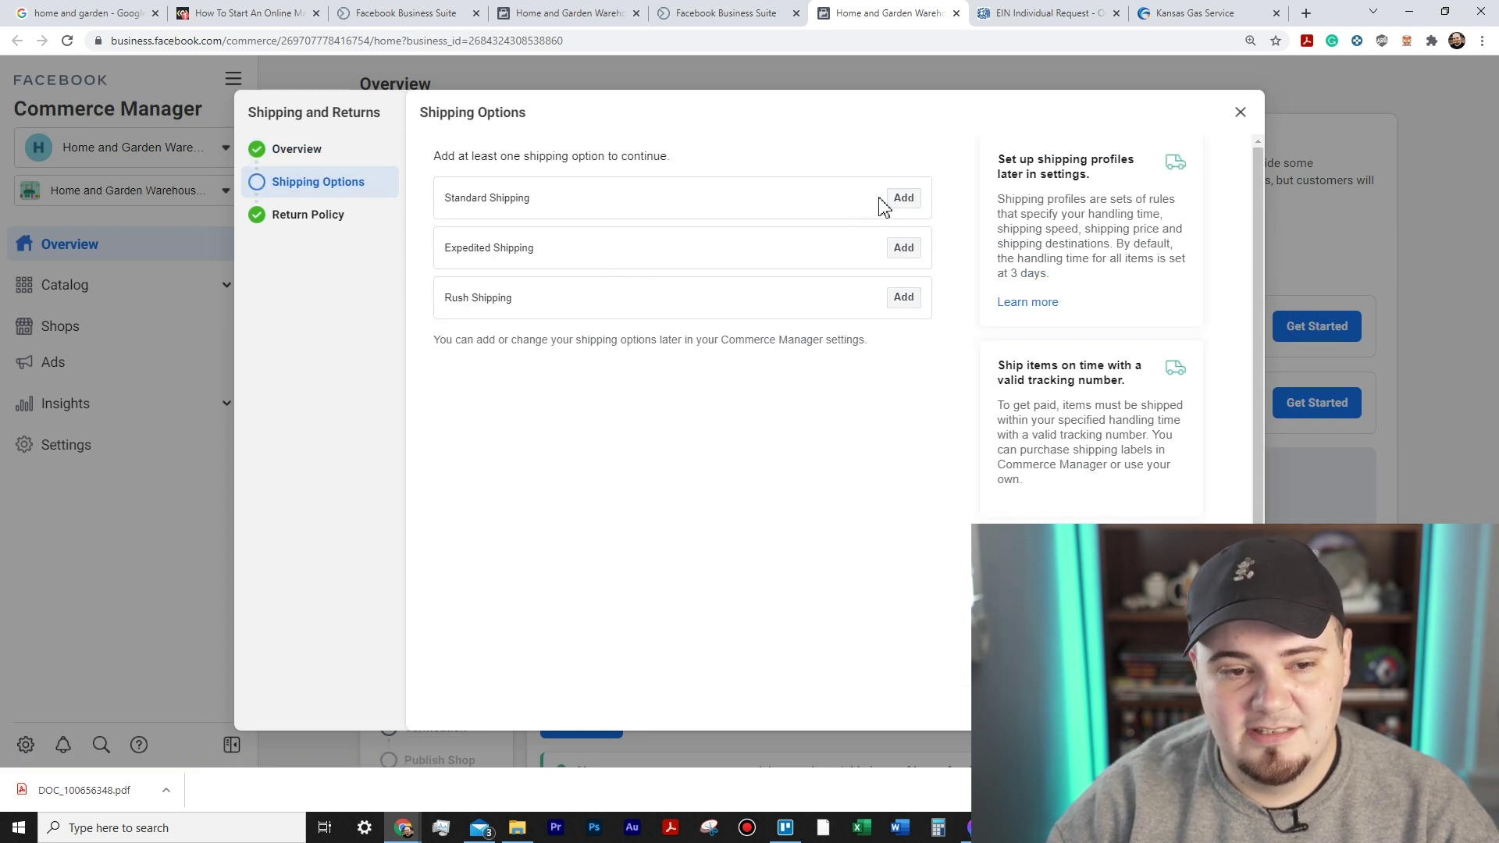
Add Standard Shipping: 3–7 days delivery, $5 price, free for carts of $50 or more.
left_click(902, 200)
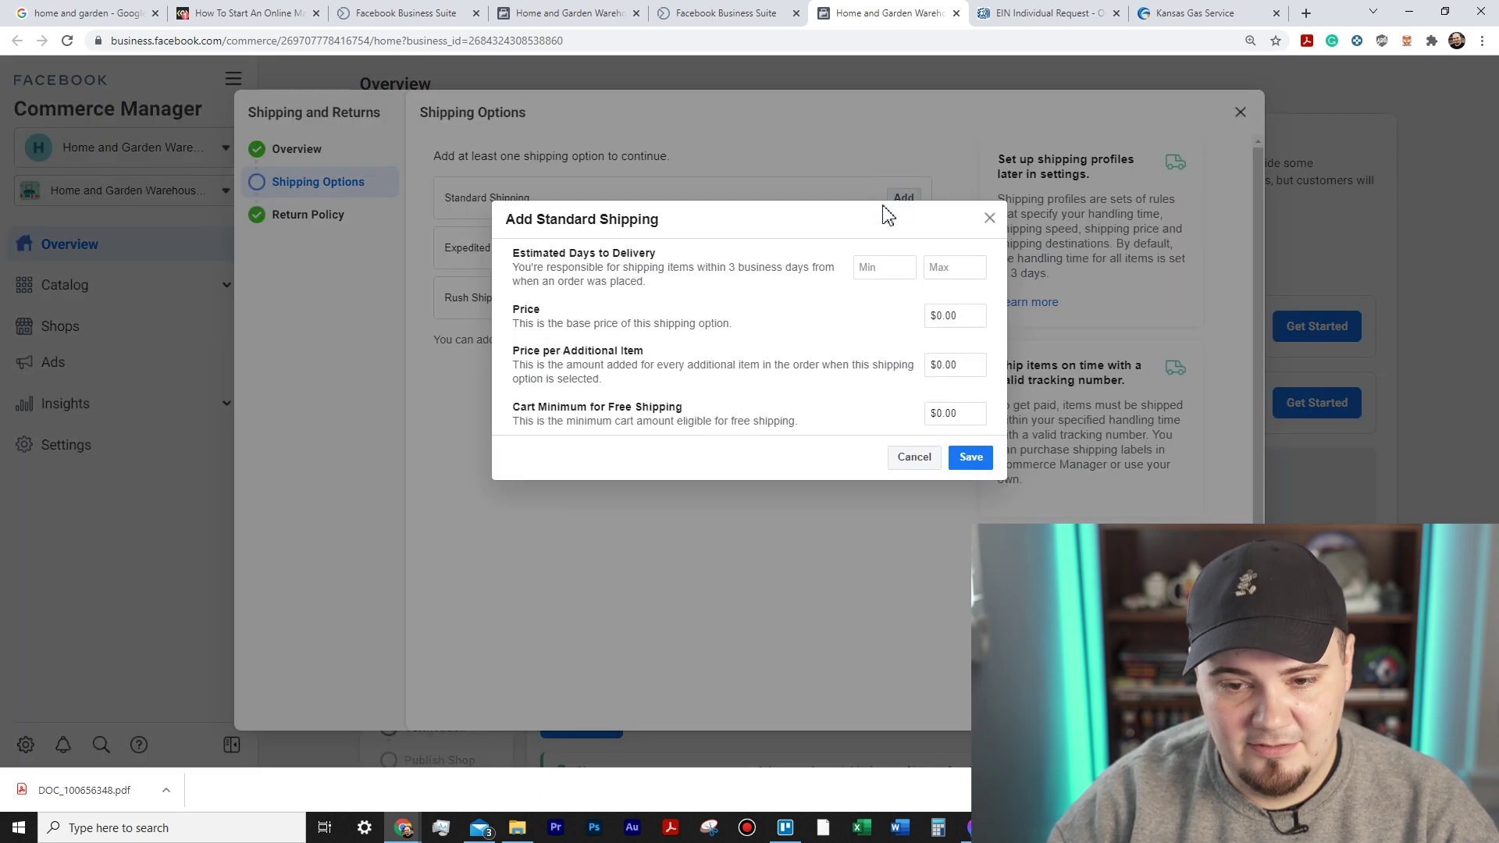
left_click(886, 265)
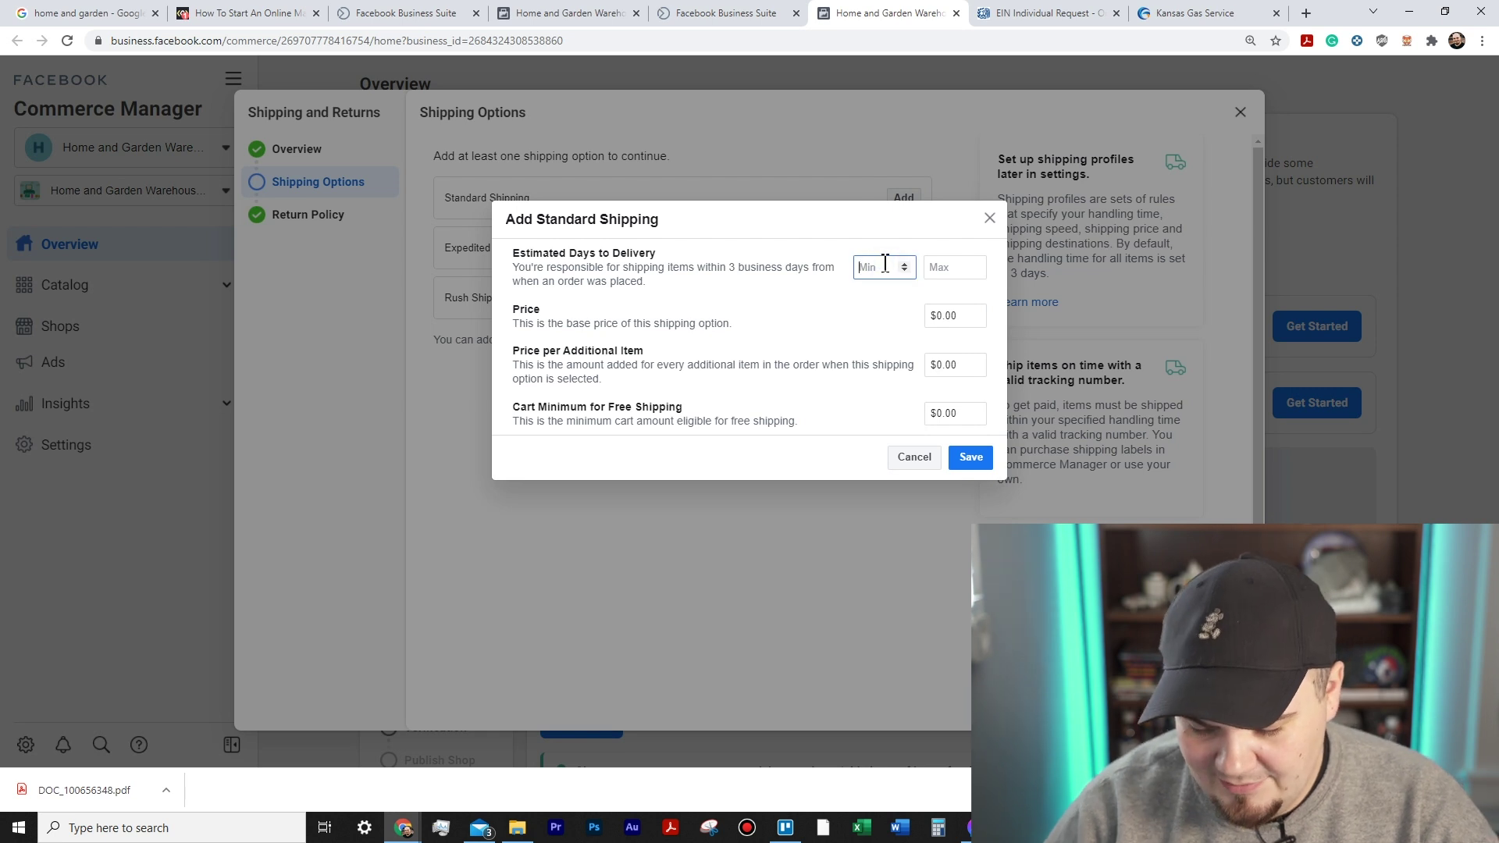
key("Tab")
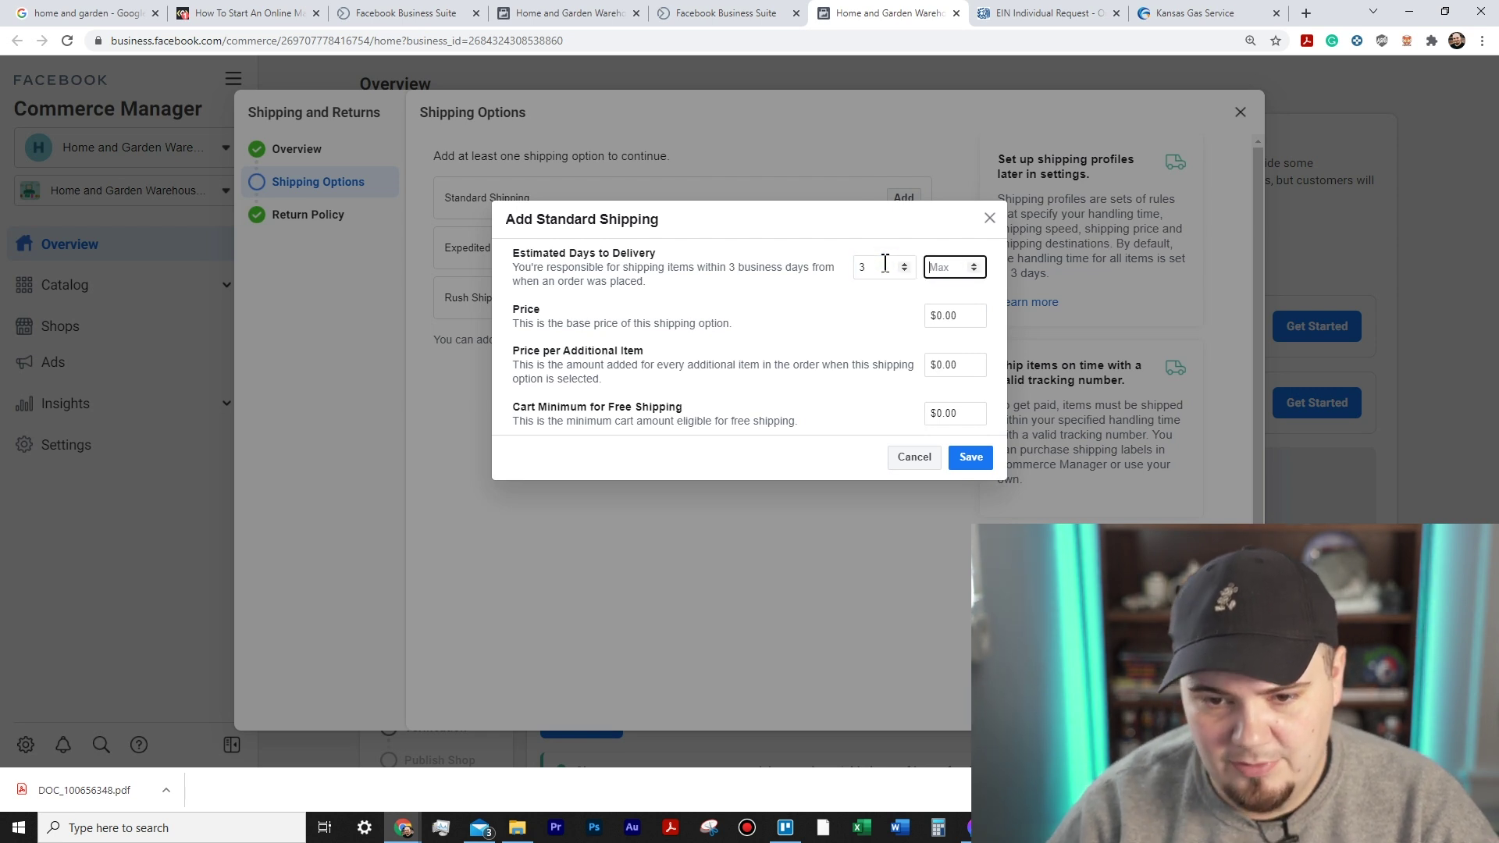
type("7")
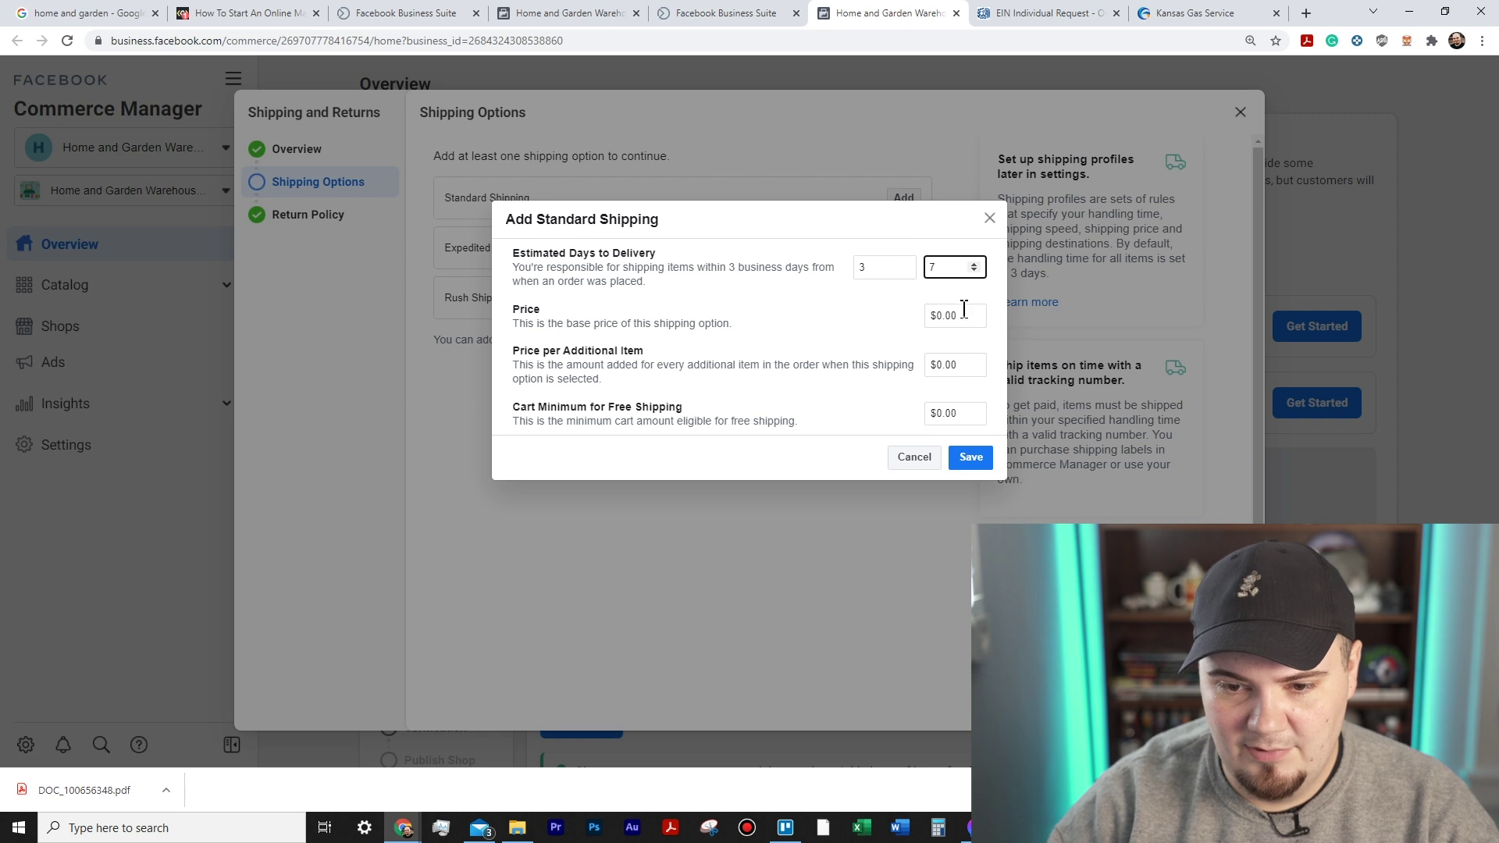
left_click(950, 311)
type("5")
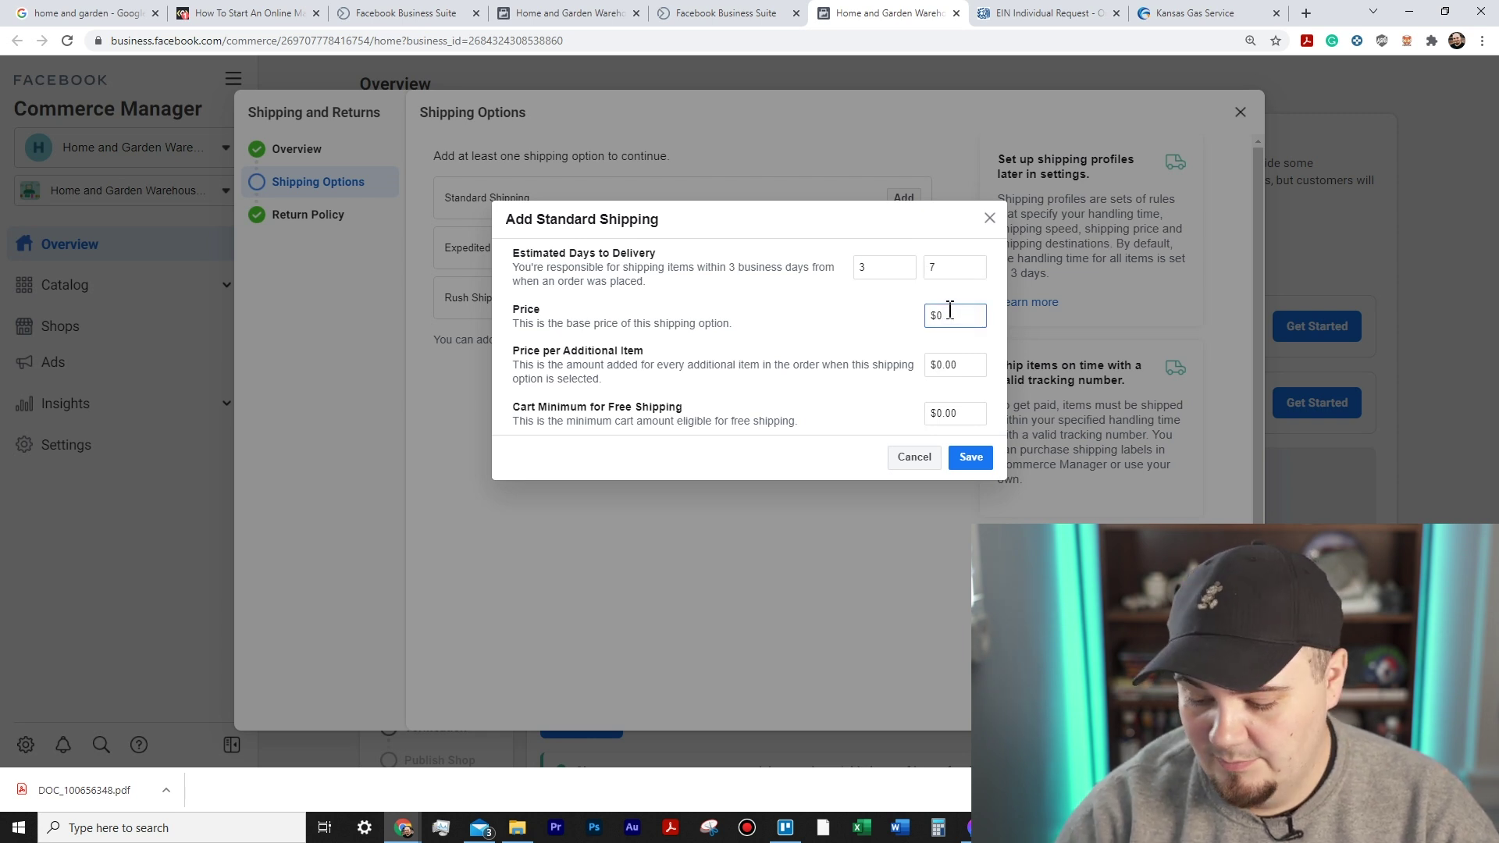
key("Tab")
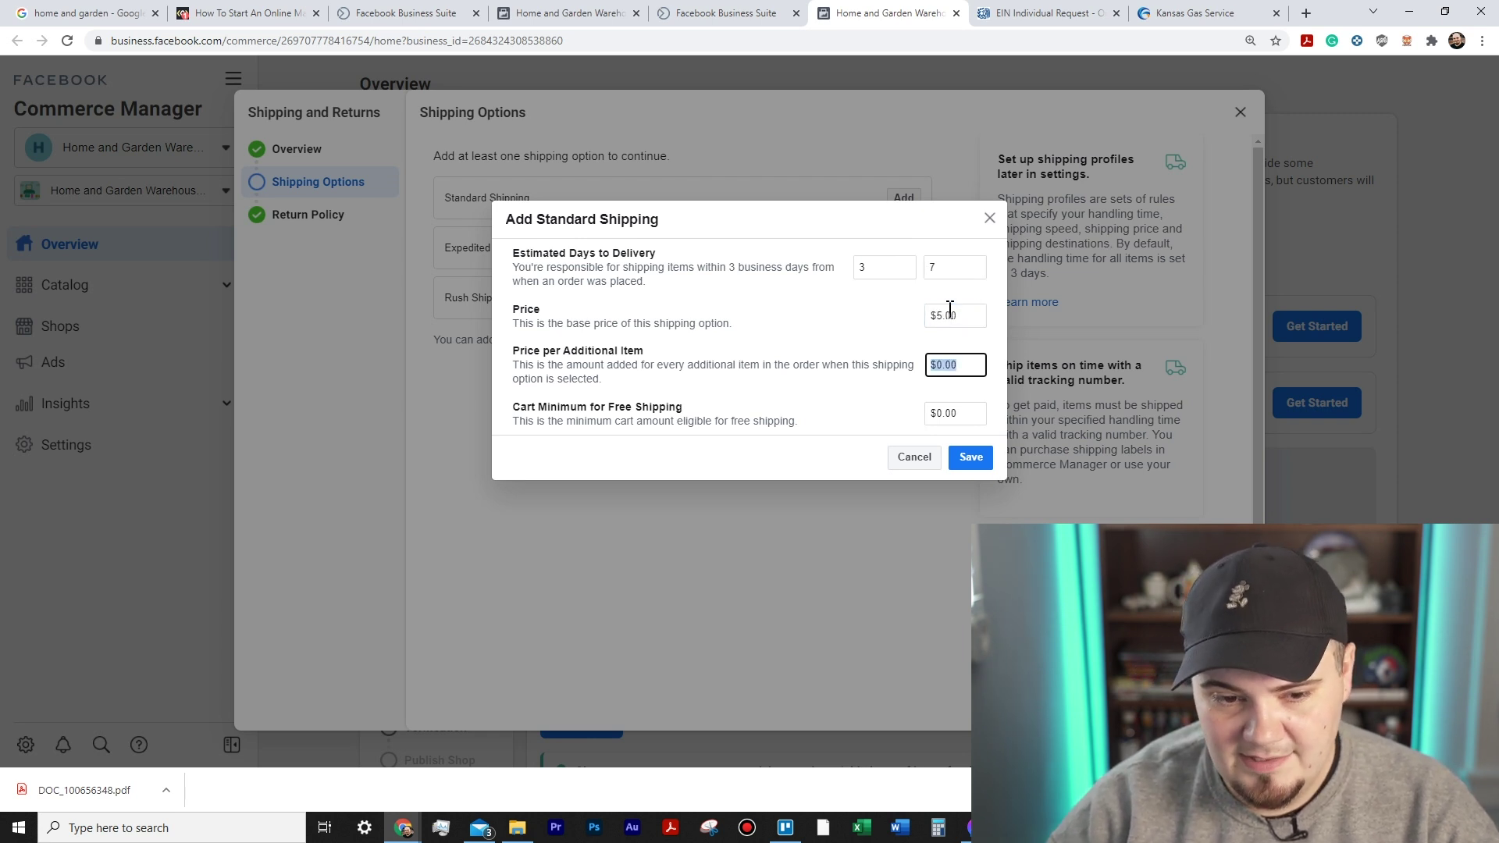
key("Tab")
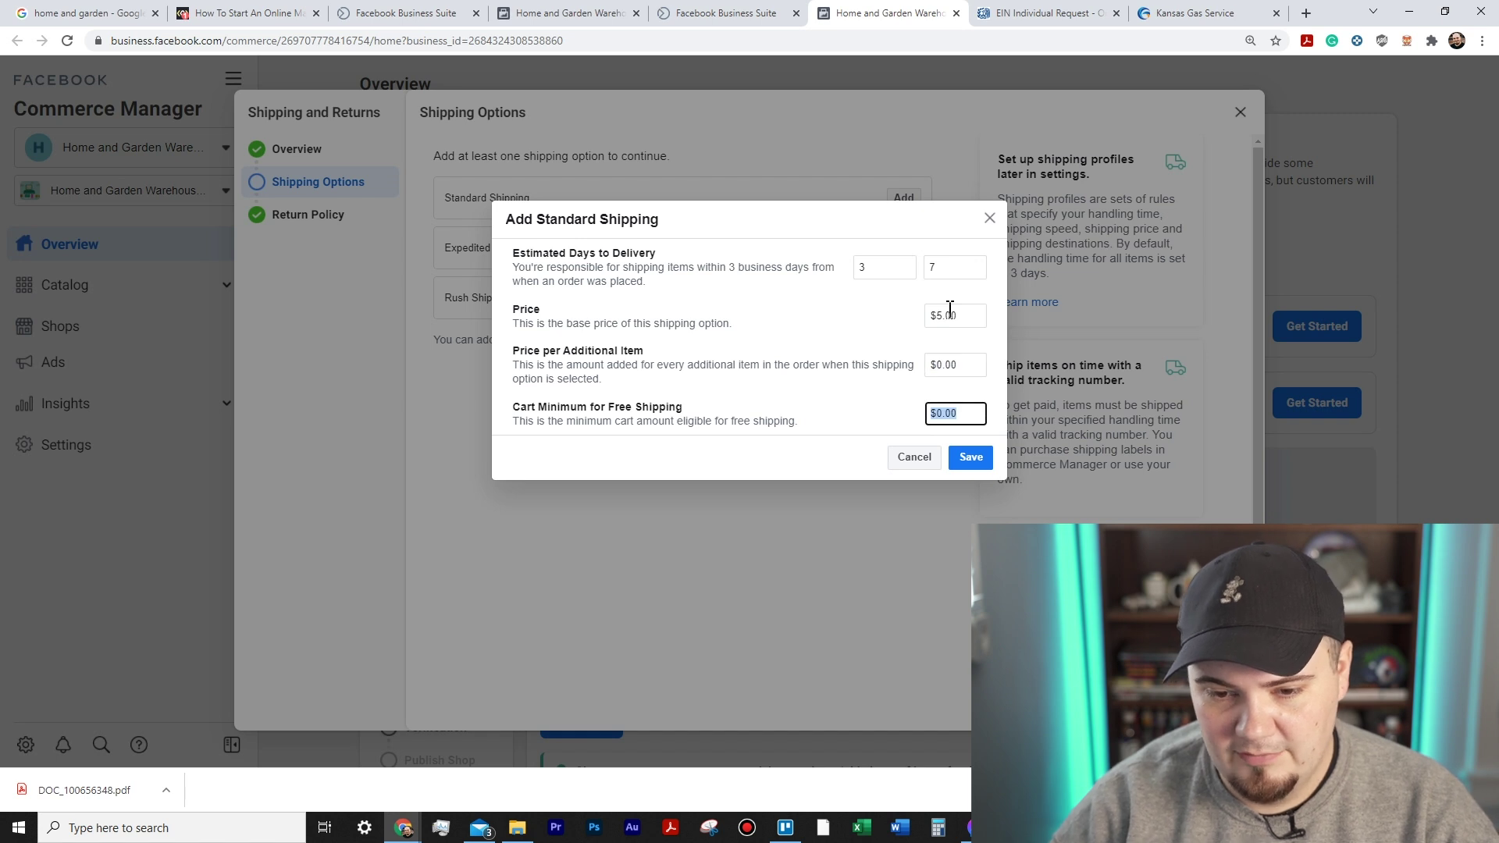
type("50")
key("Tab")
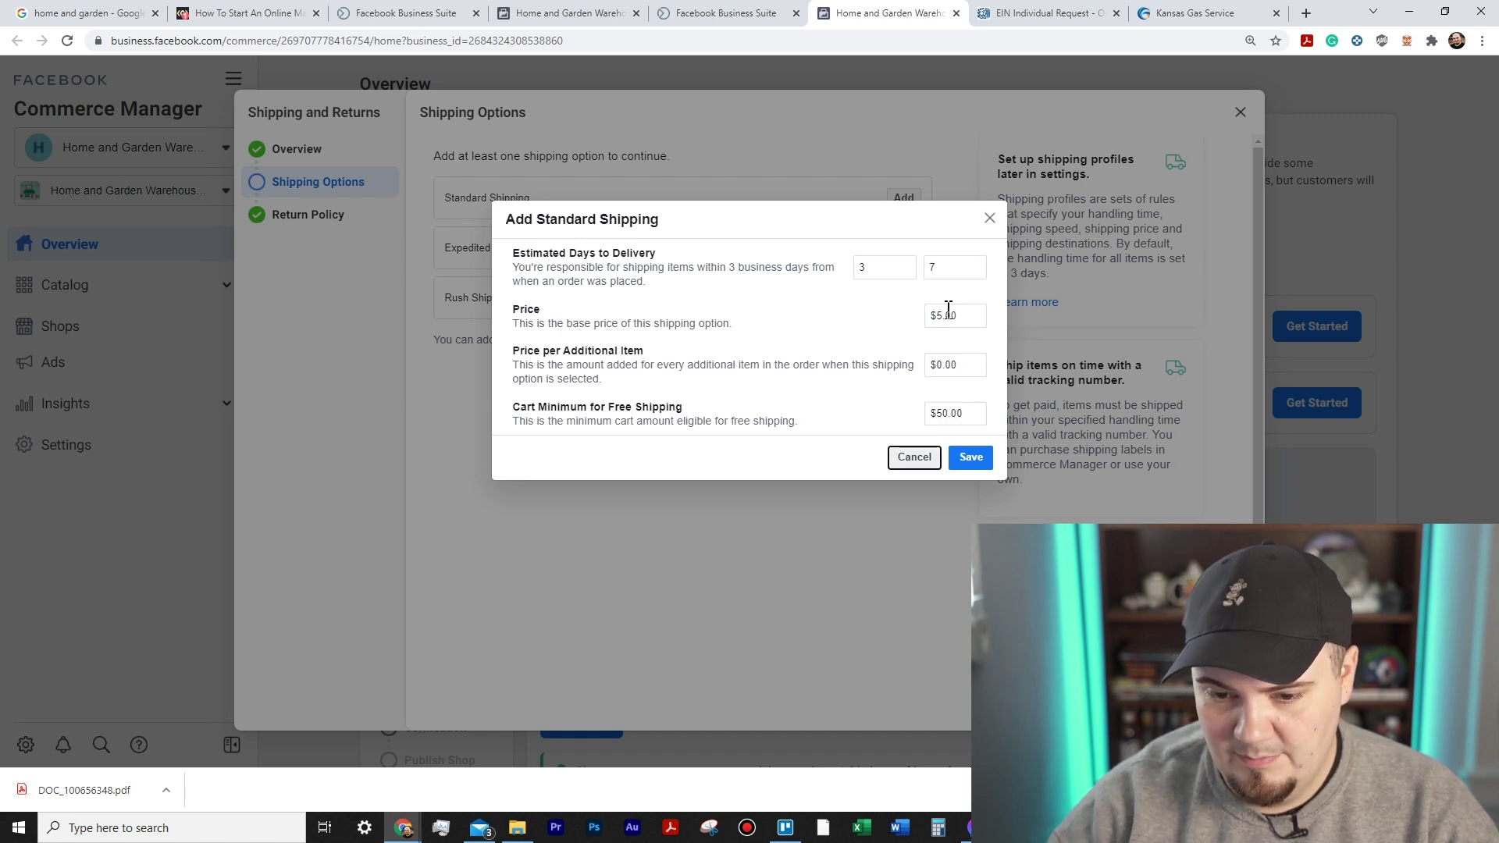
left_click(979, 466)
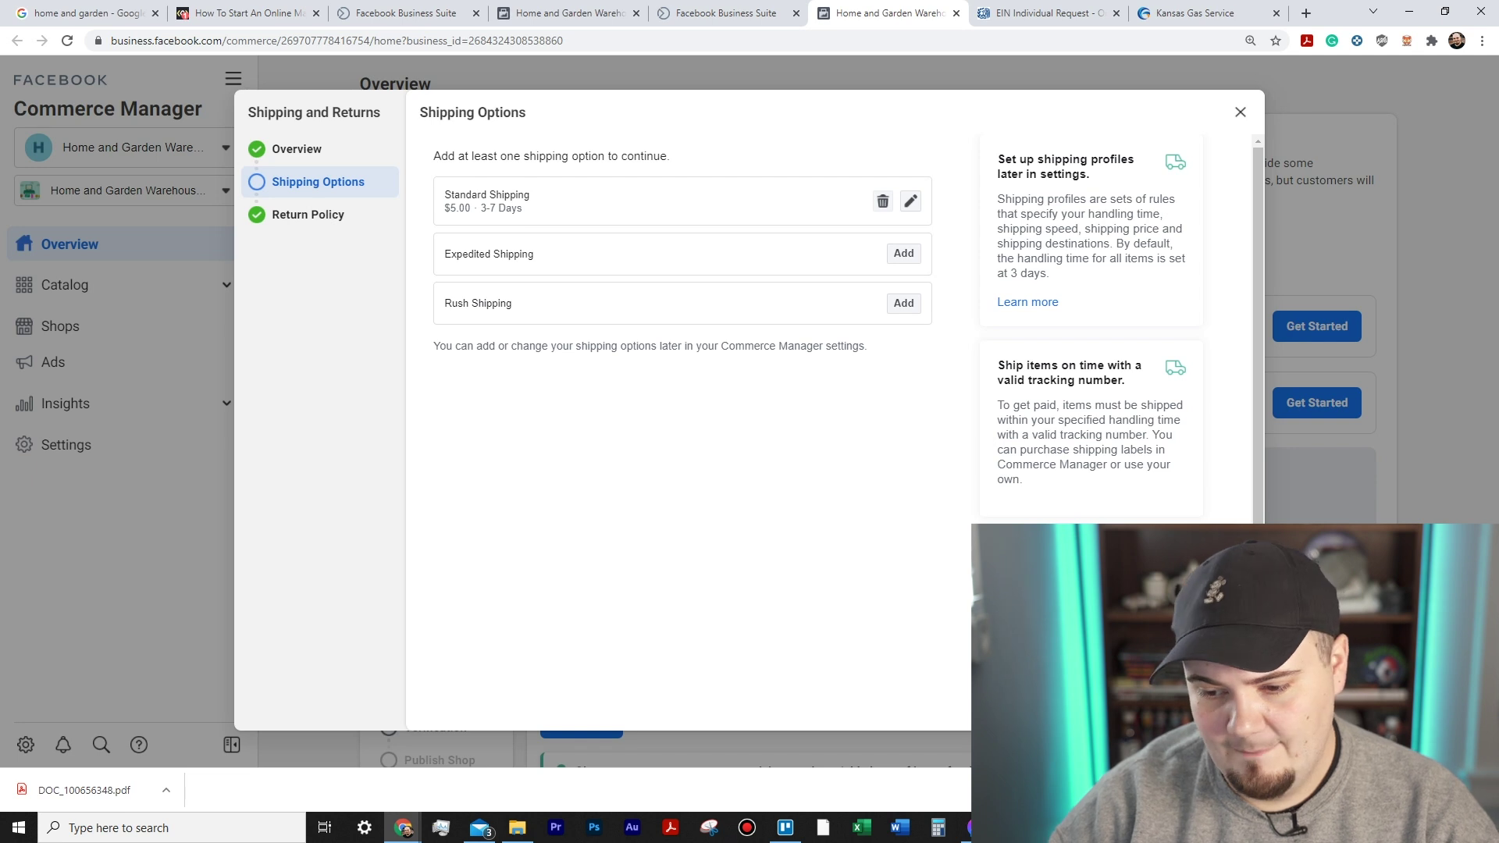
Accept the 30-day return policy and finish the Shipping and Returns setup.
left_click(1218, 703)
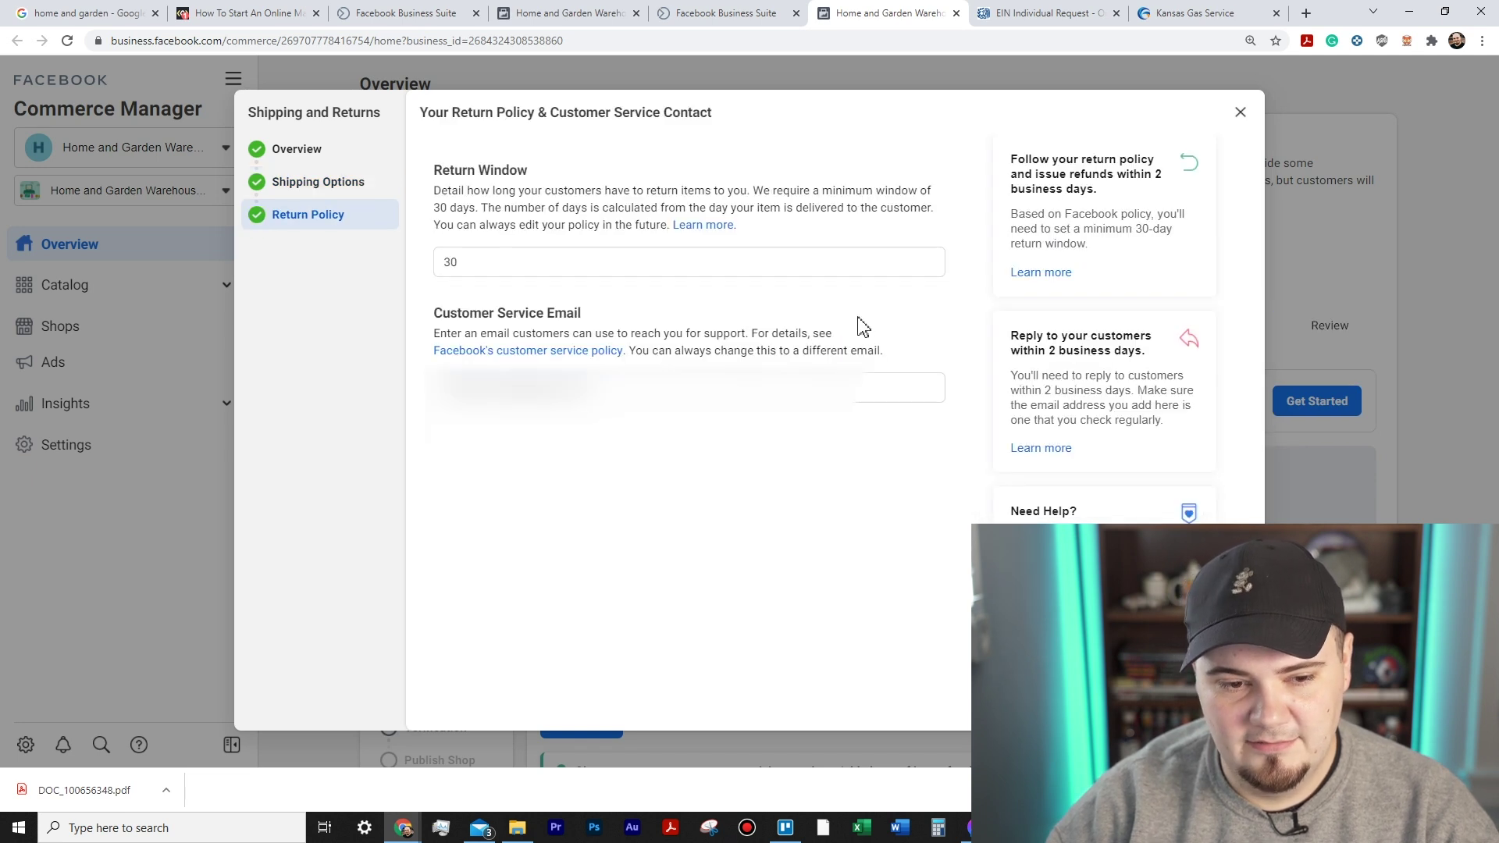
left_click(1218, 703)
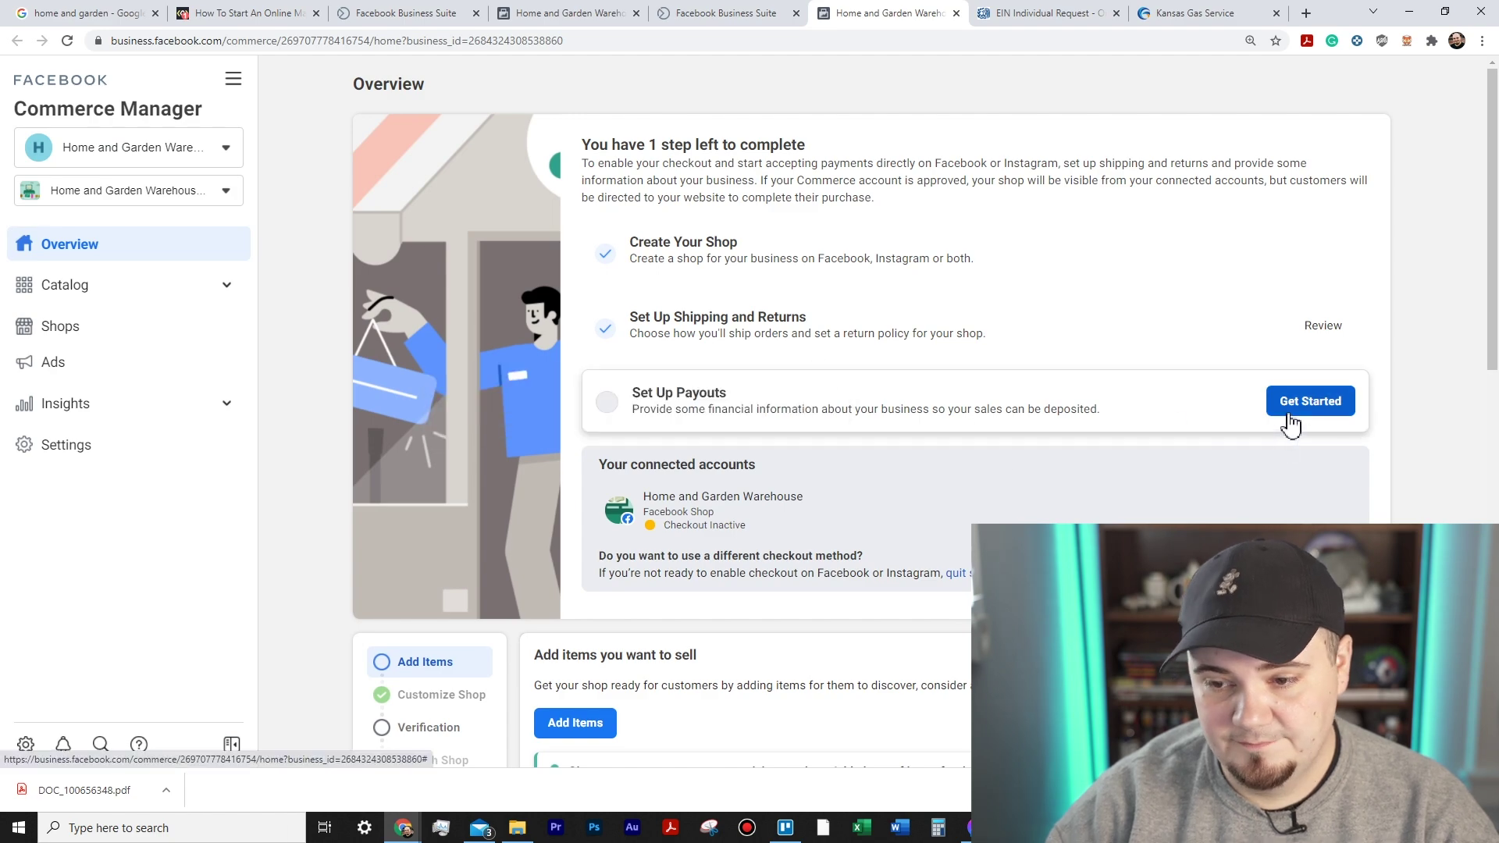